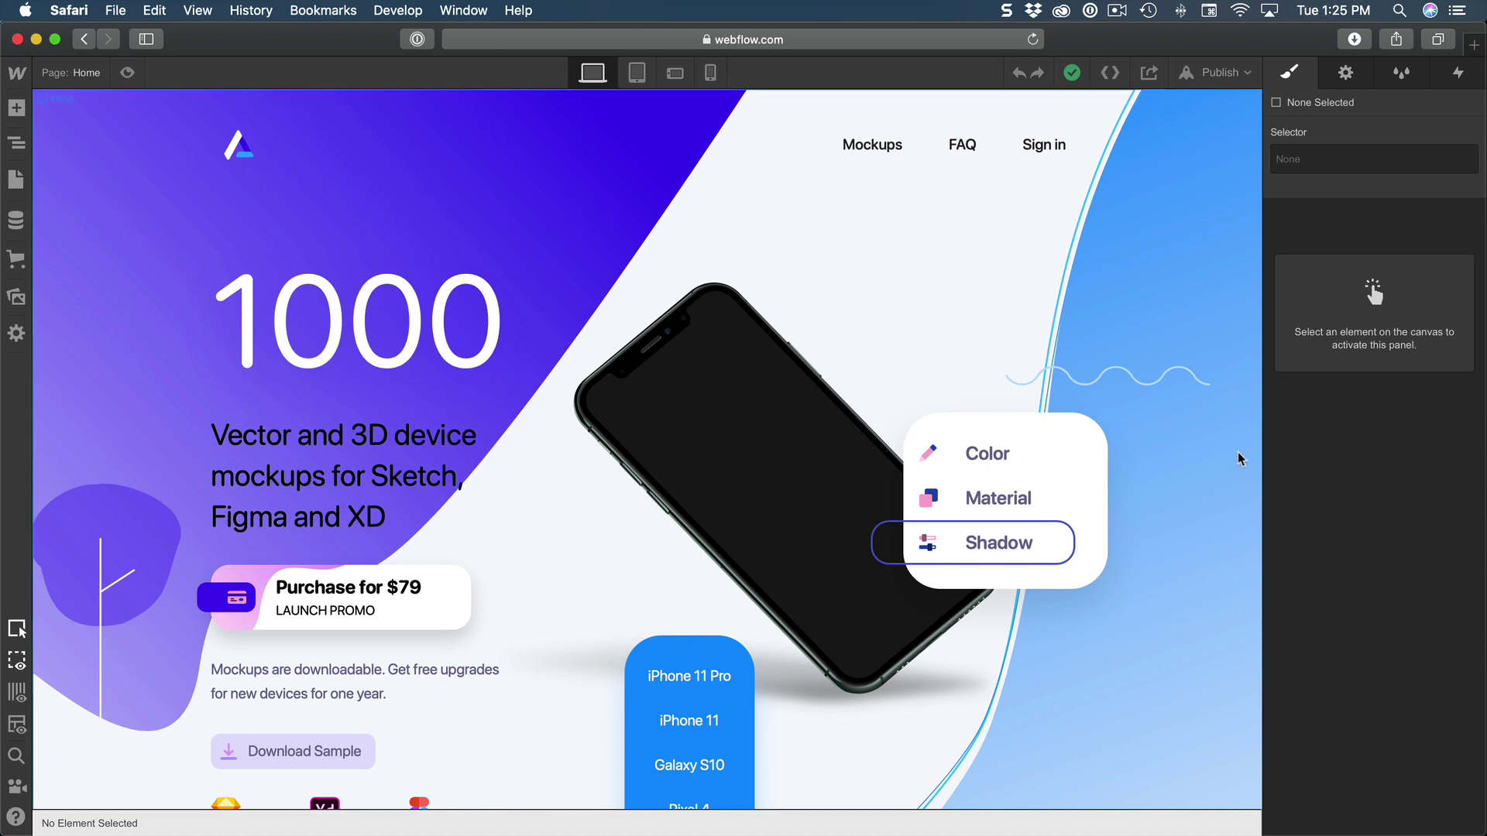
Preview the Home page full-width, exit and re-enter preview, and scroll to watch the entrance animations.
left_click(128, 72)
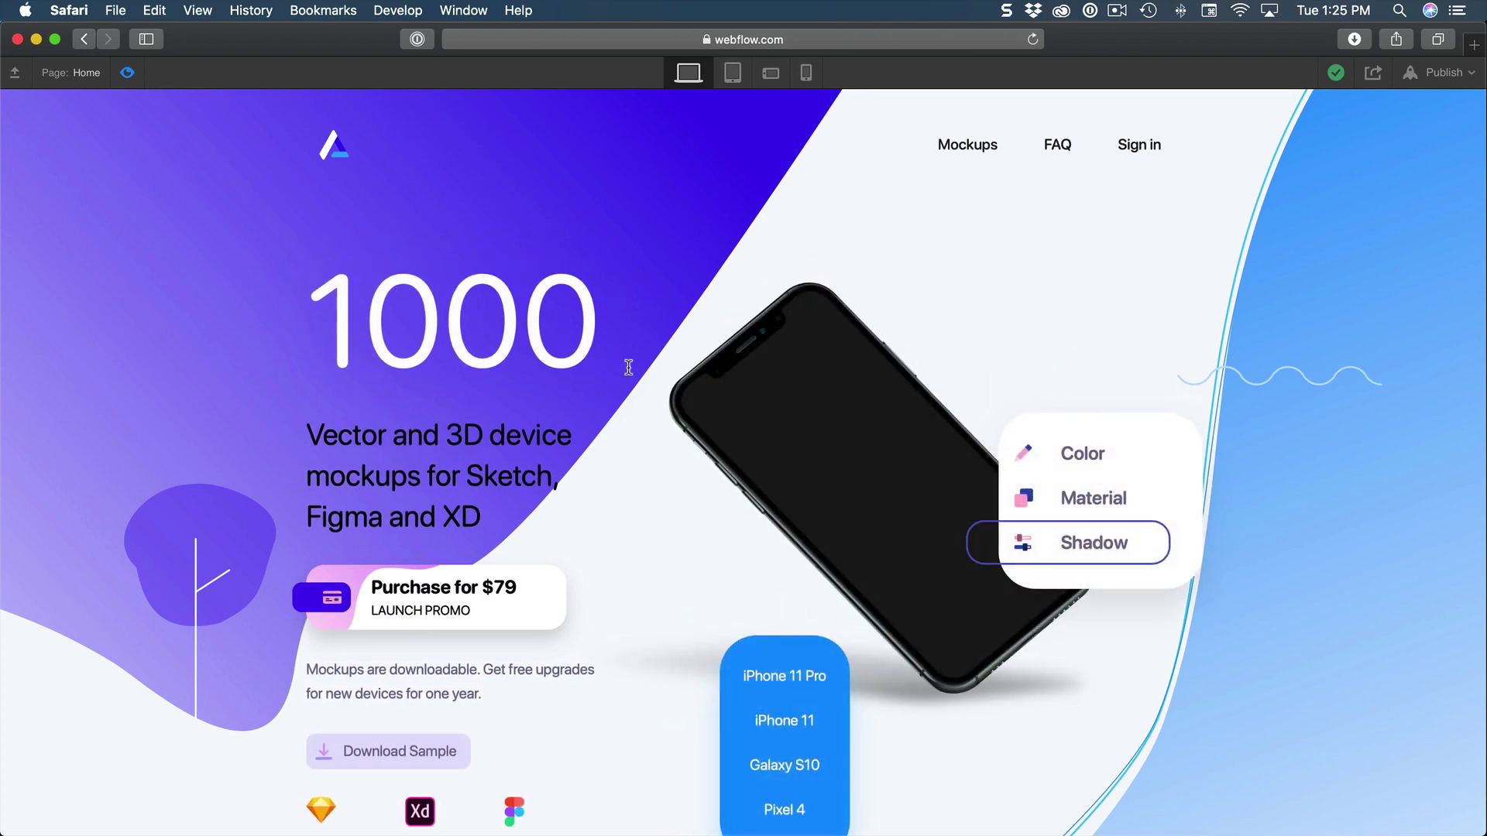
left_click(129, 74)
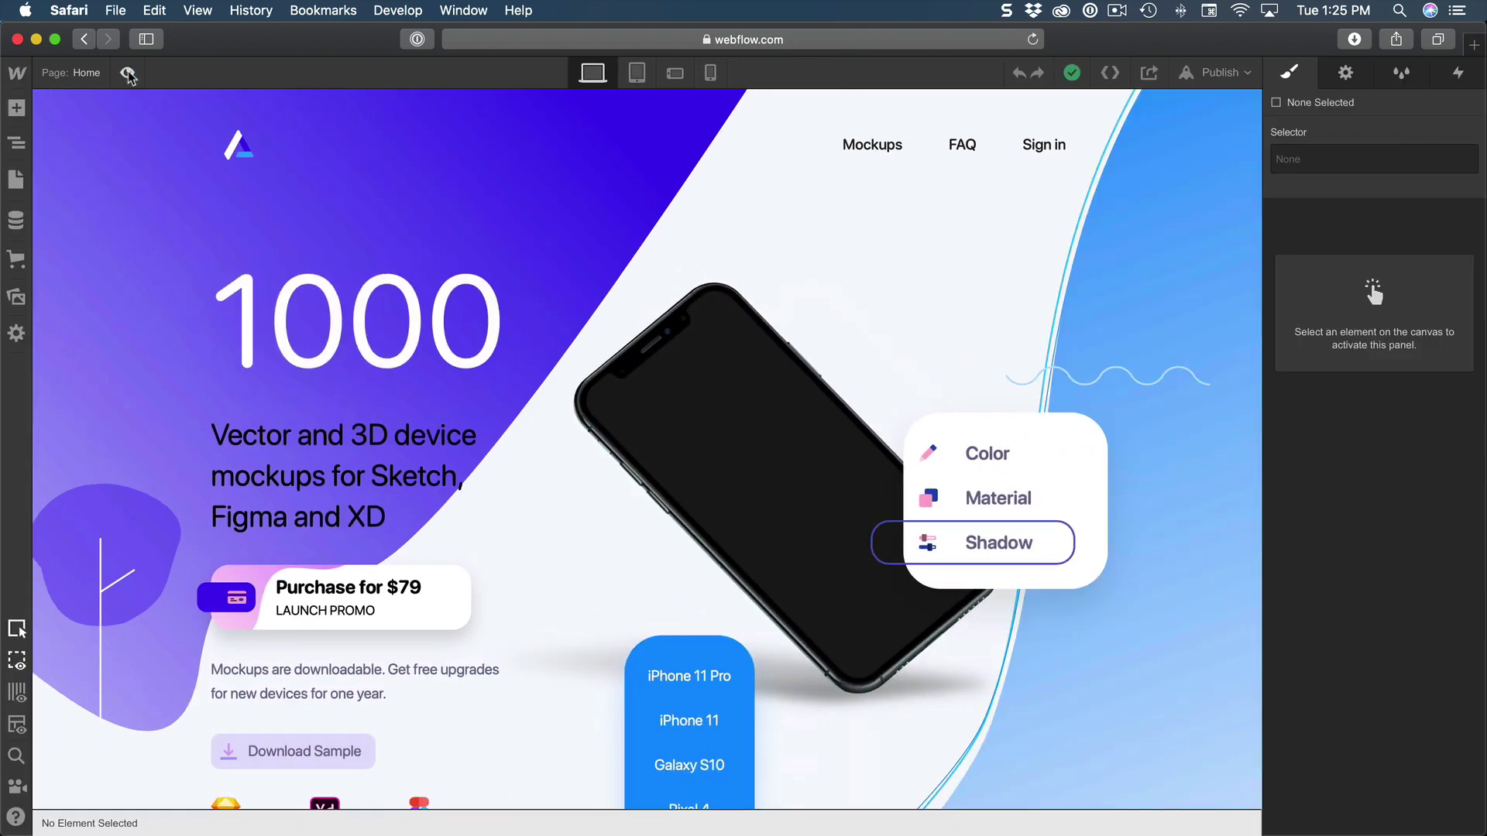
left_click(127, 73)
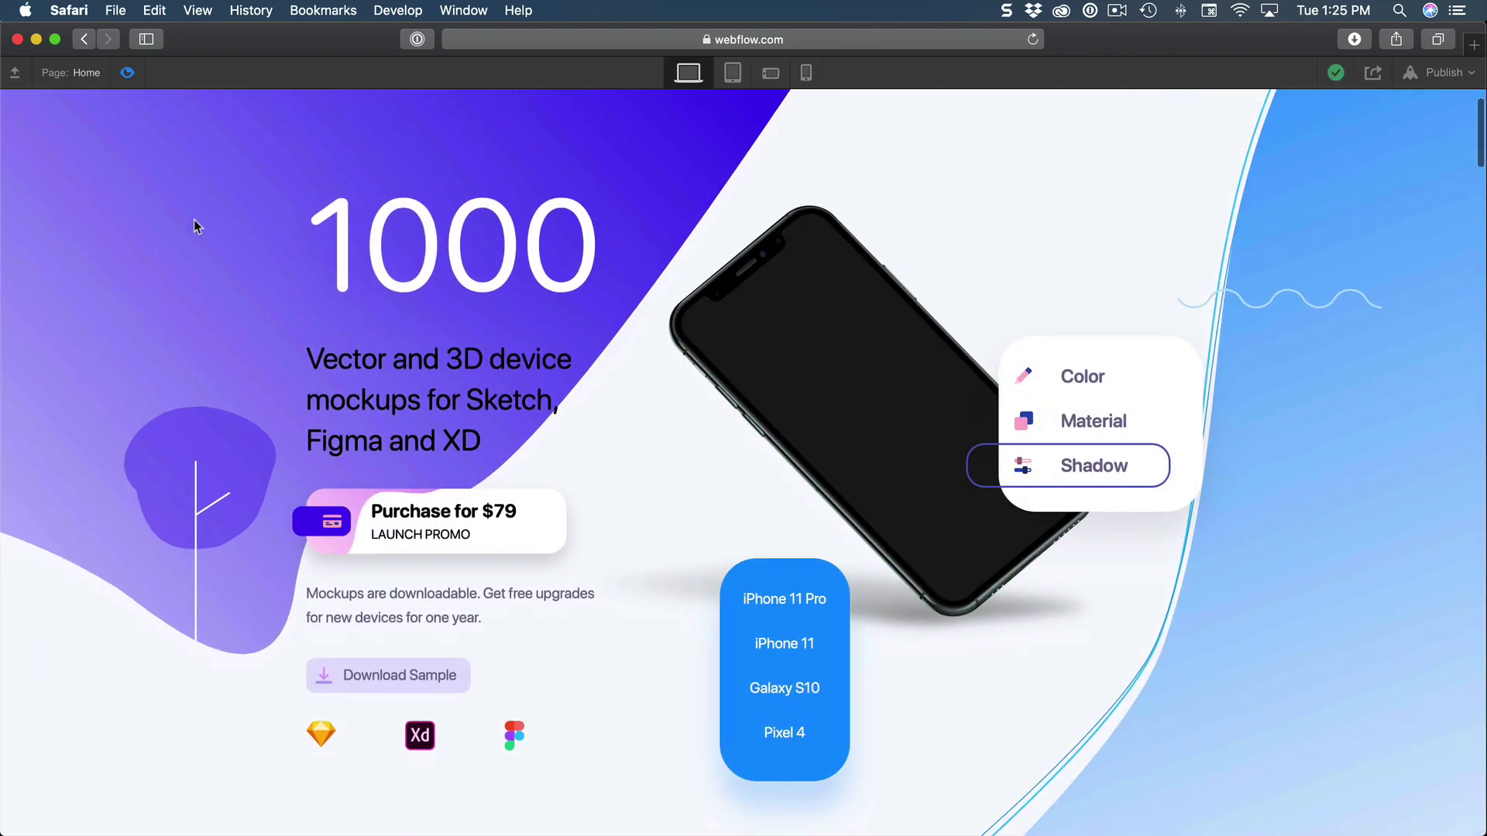
scroll(505, 345, "down", 1)
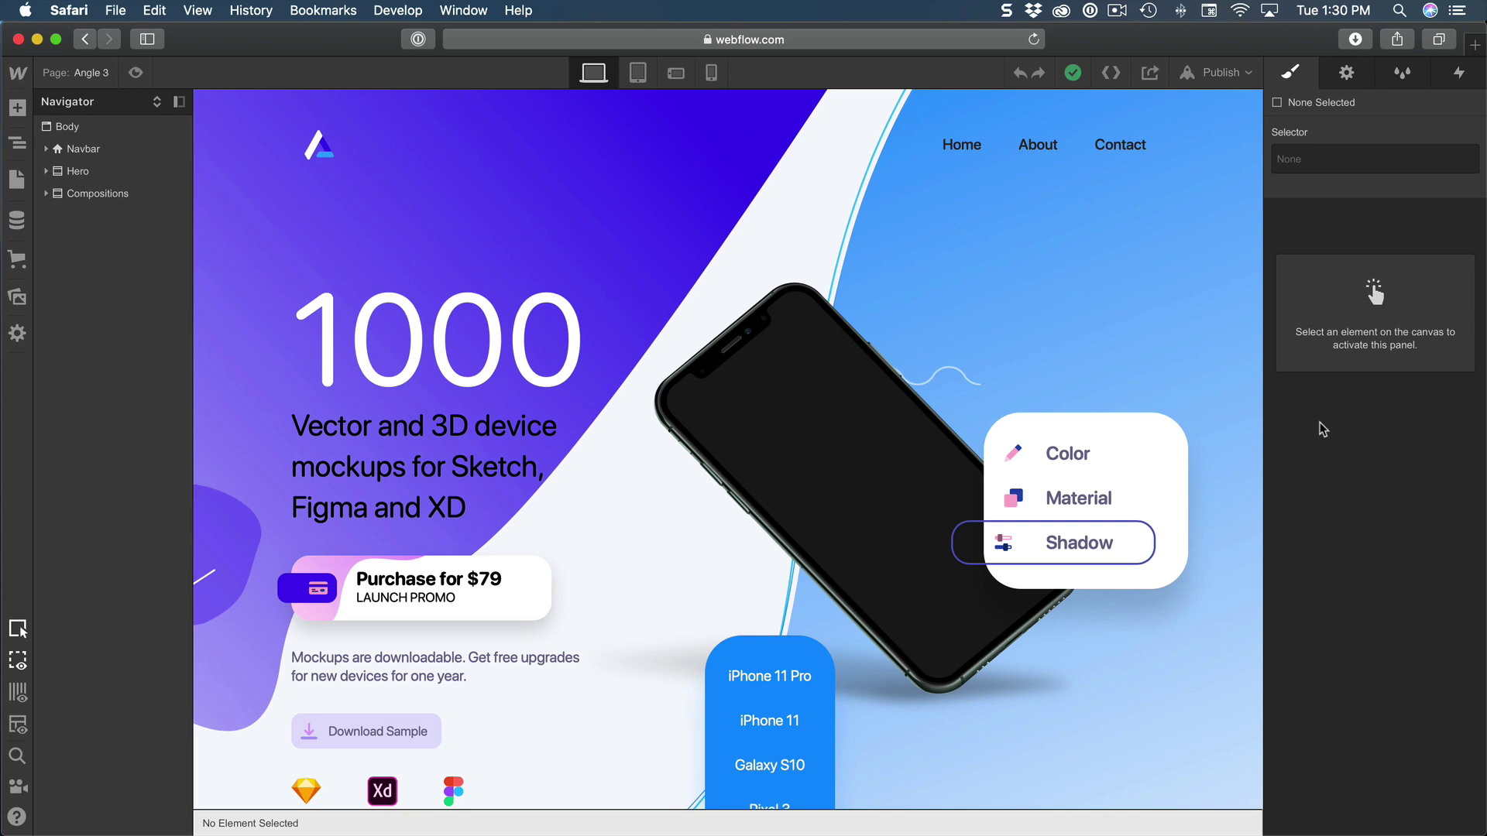
Add a Page load trigger to the Angle 3 page's interactions.
left_click(1459, 91)
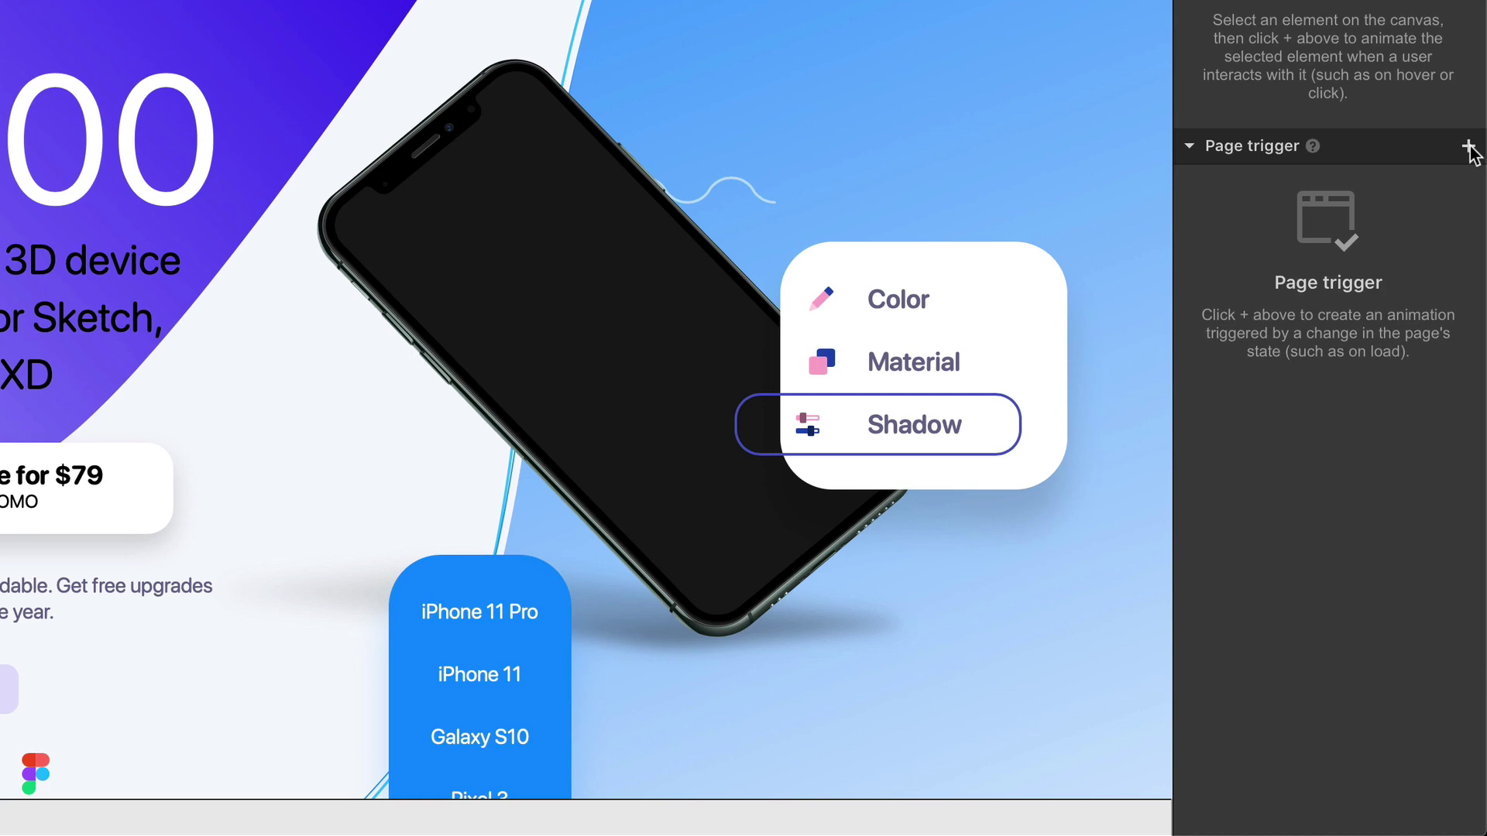
left_click(1474, 345)
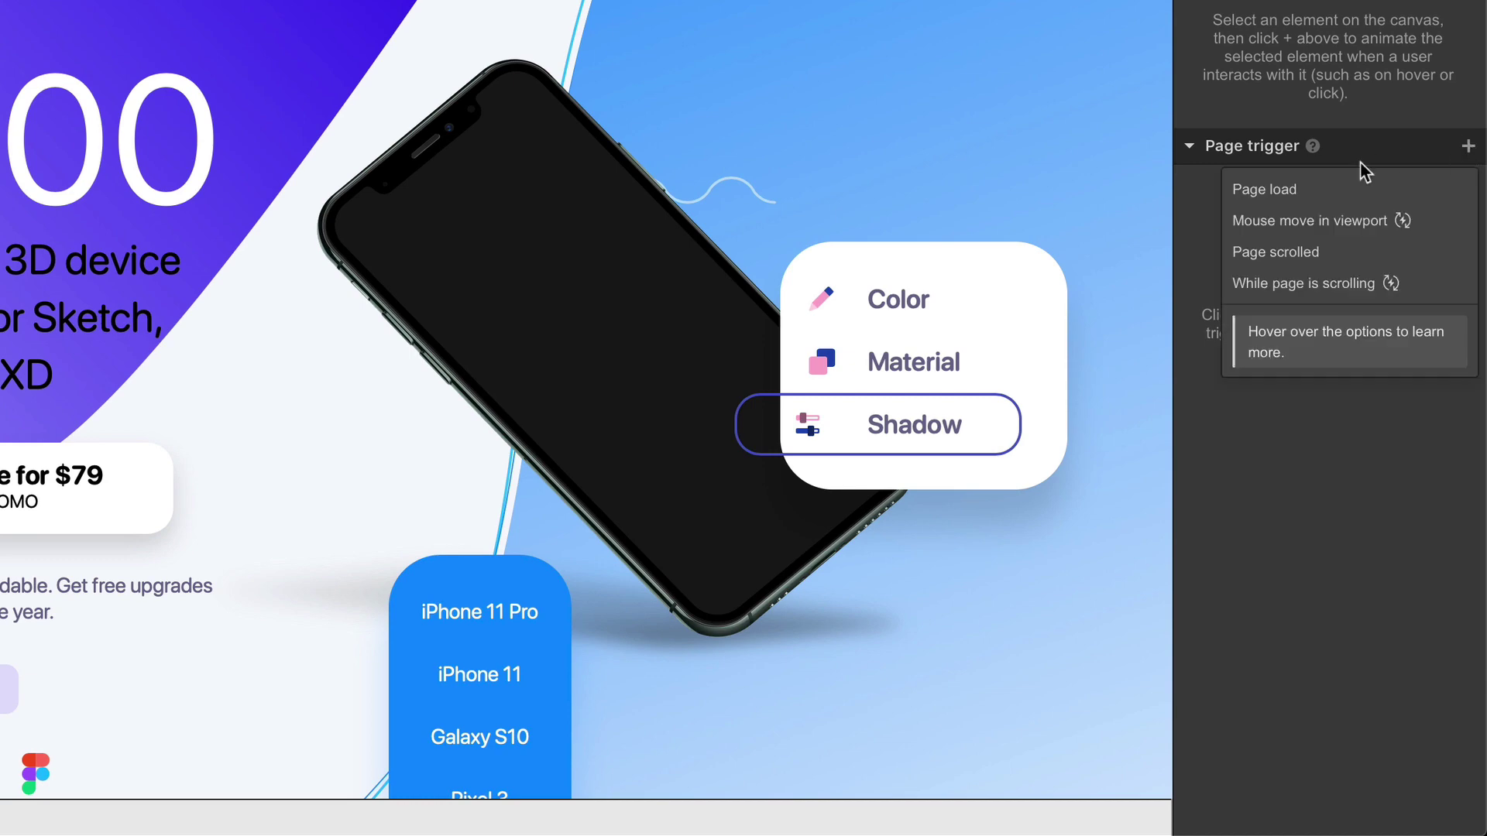
left_click(1301, 190)
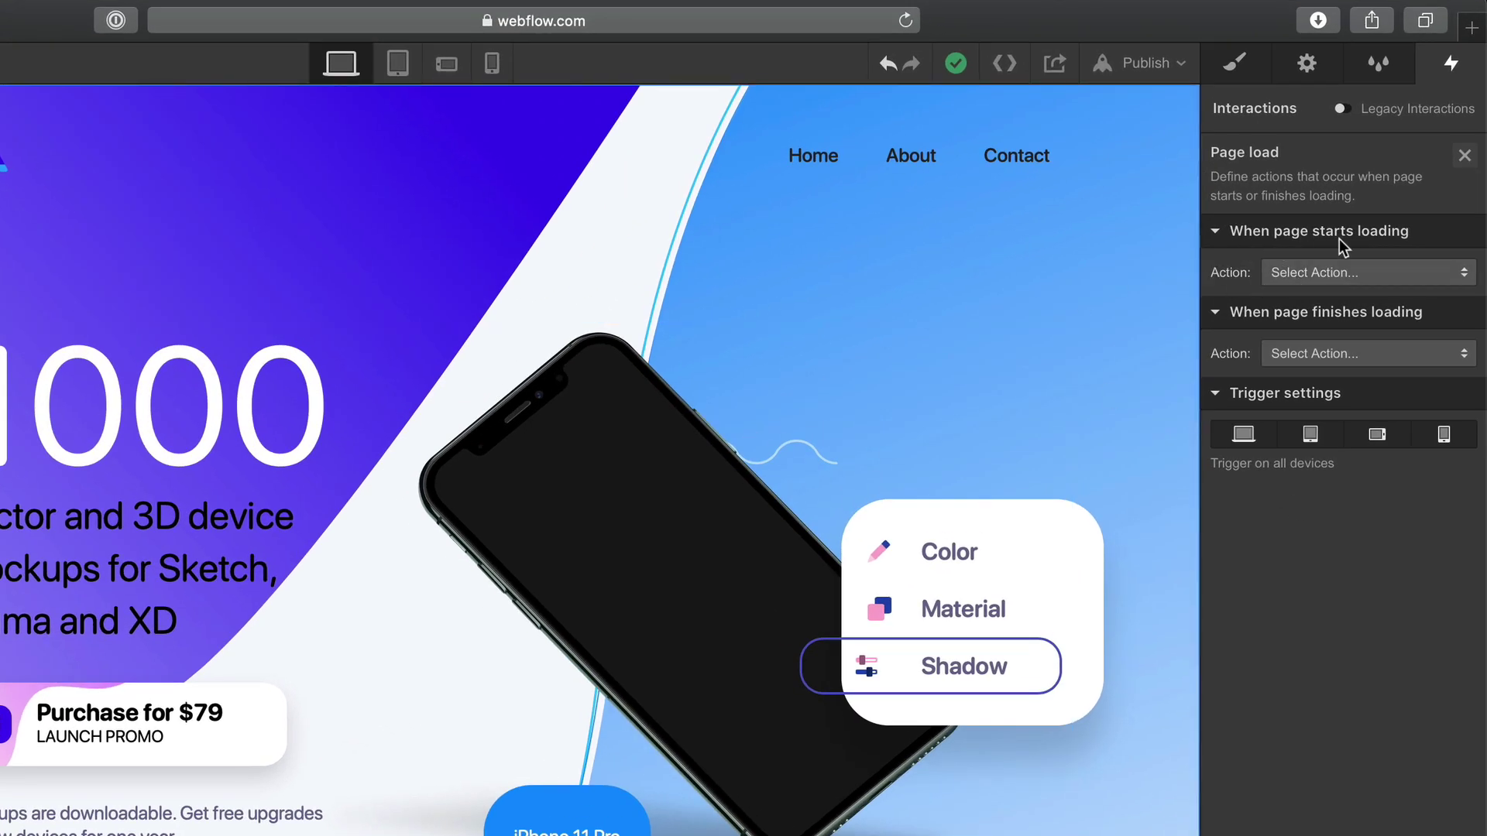
Make page load start a new timed animation named 'Start'.
left_click(1314, 274)
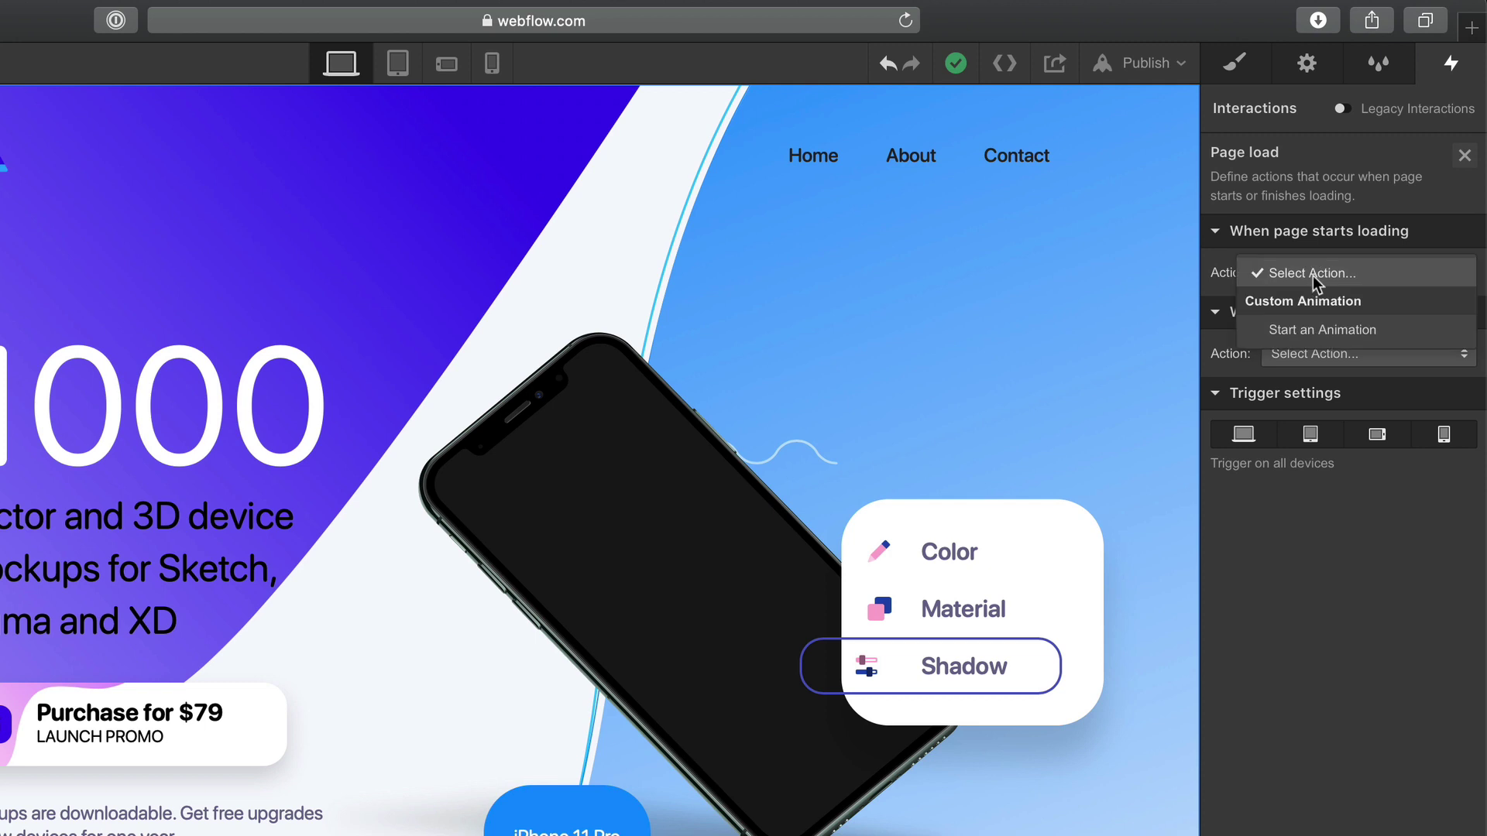
left_click(1293, 328)
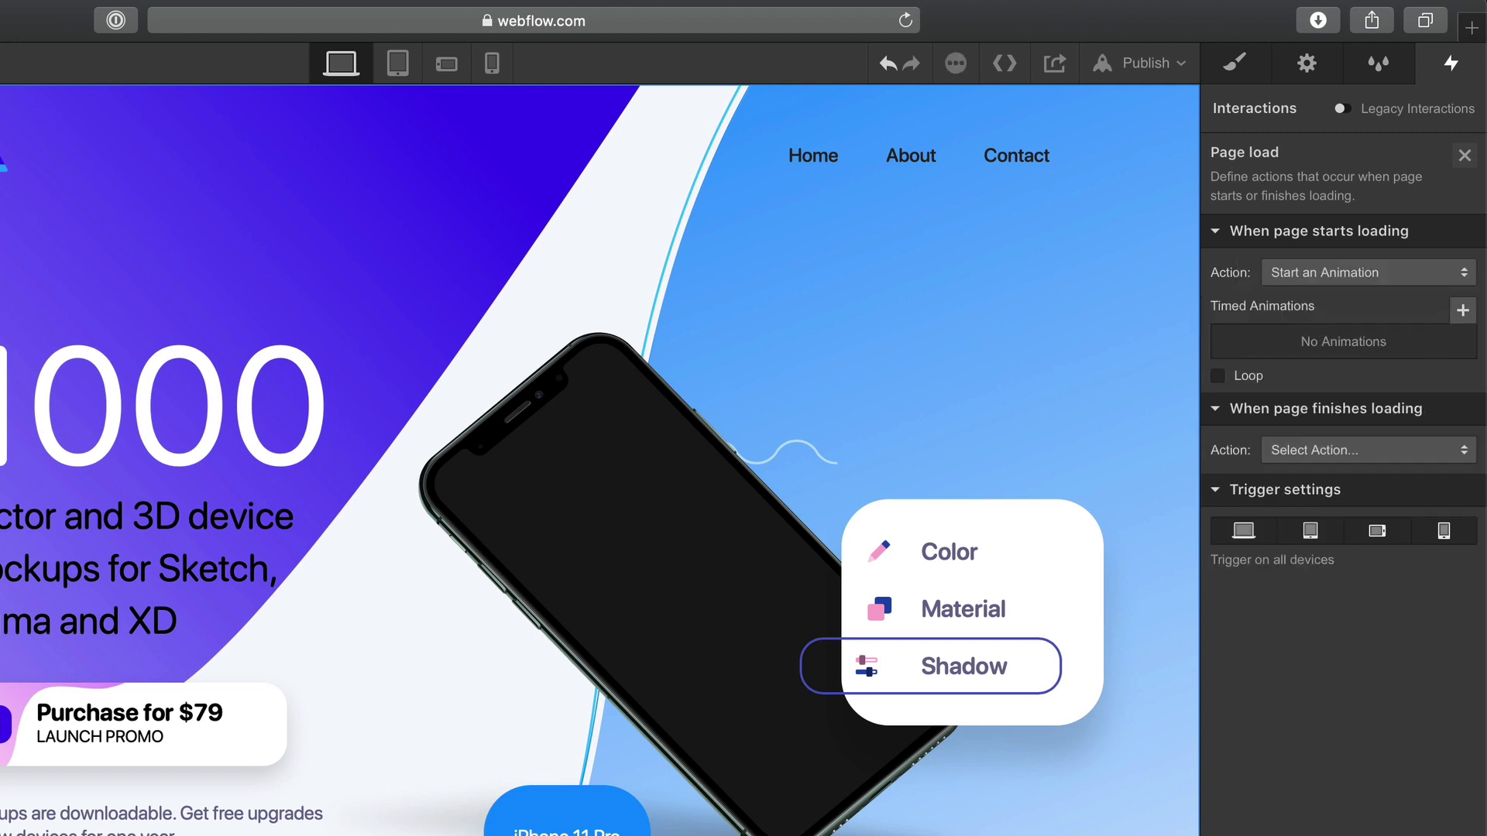
left_click(1463, 311)
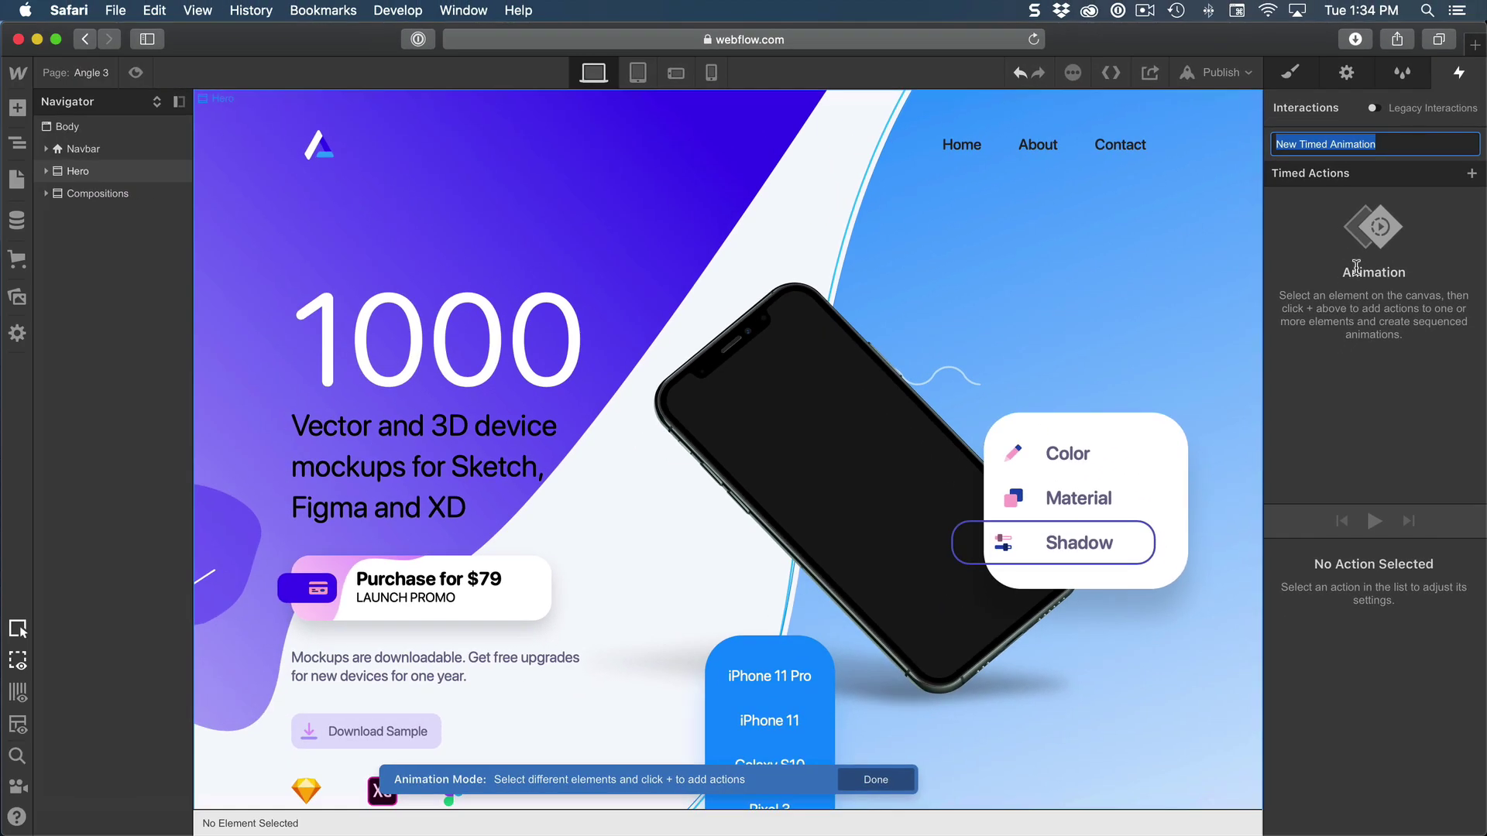
type("Start")
key("Return")
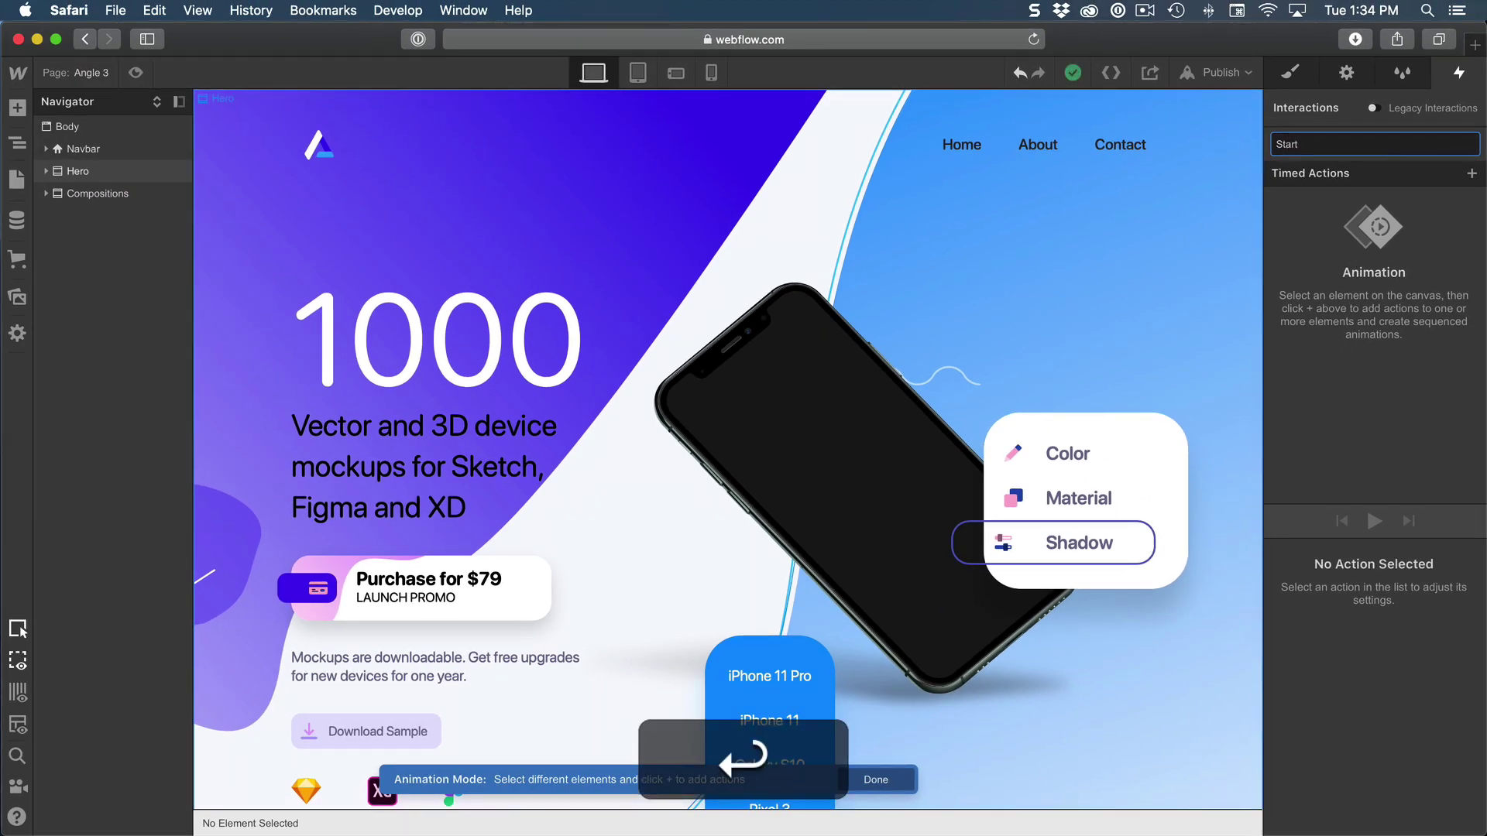
Expand Hero > Container > Content Block and add an Opacity action for the Heading.
left_click(81, 175)
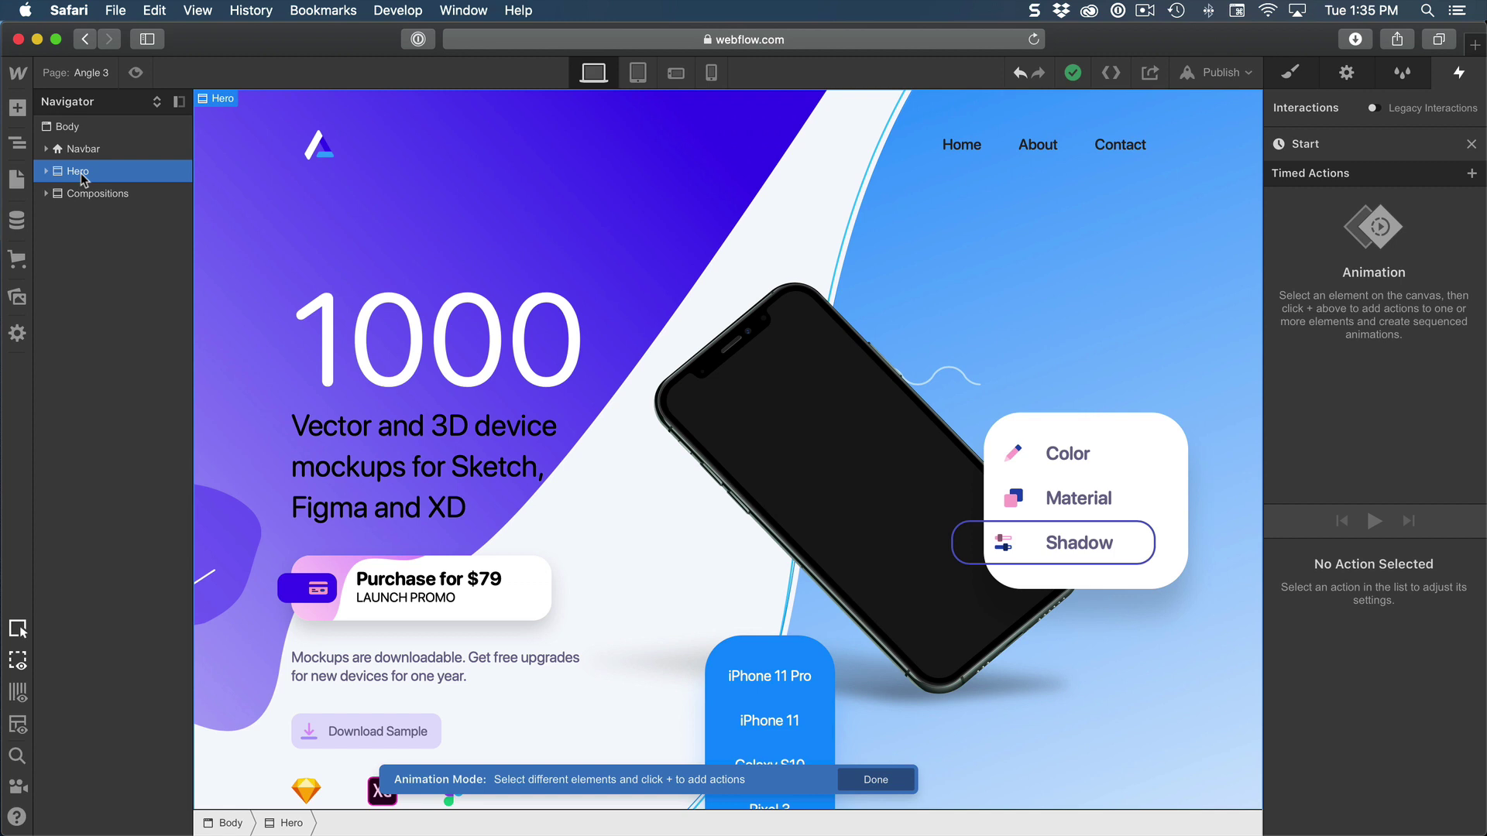
left_click(47, 170)
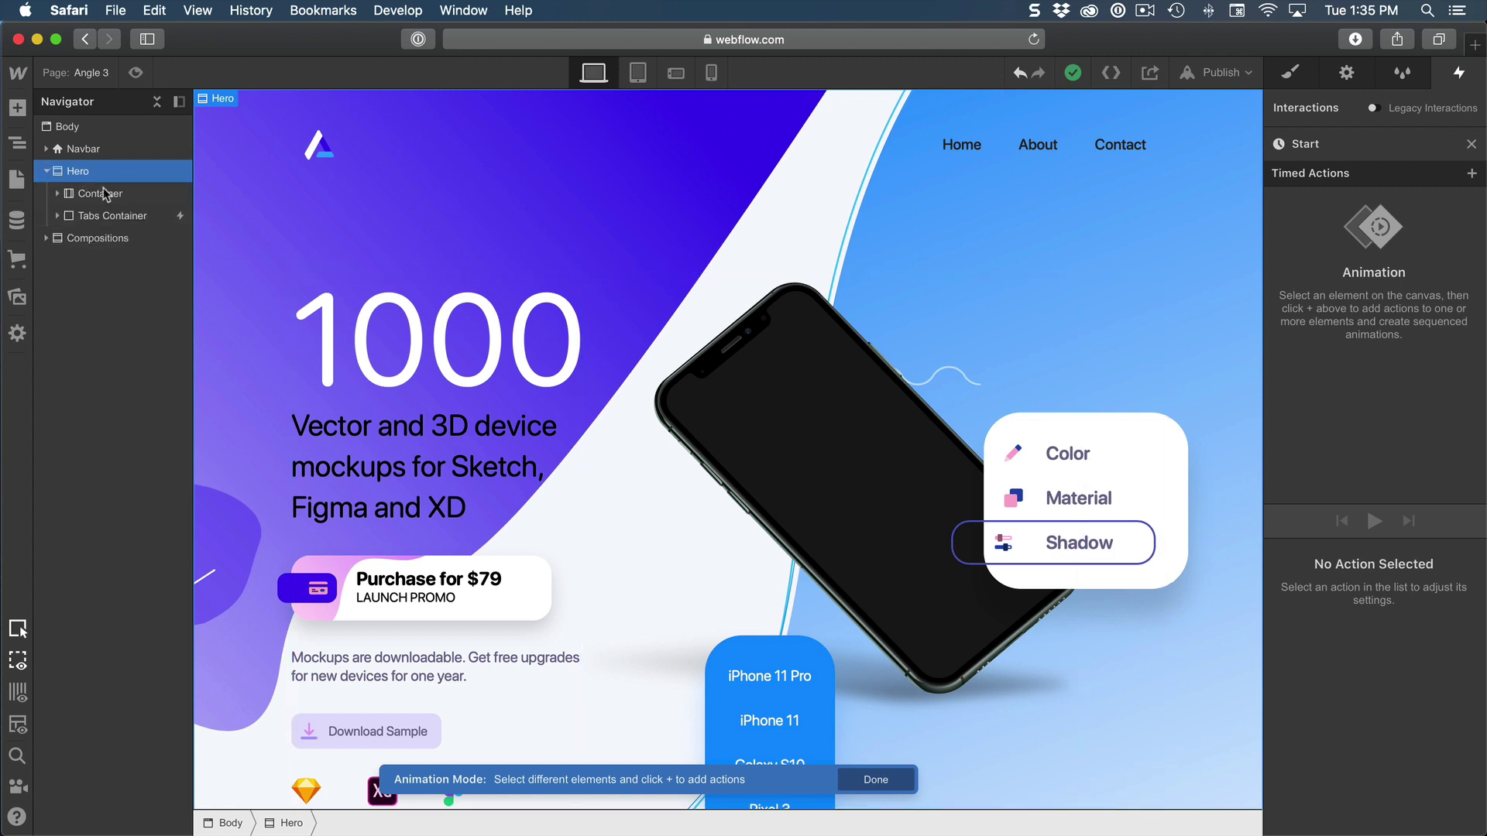
left_click(105, 194)
left_click(58, 194)
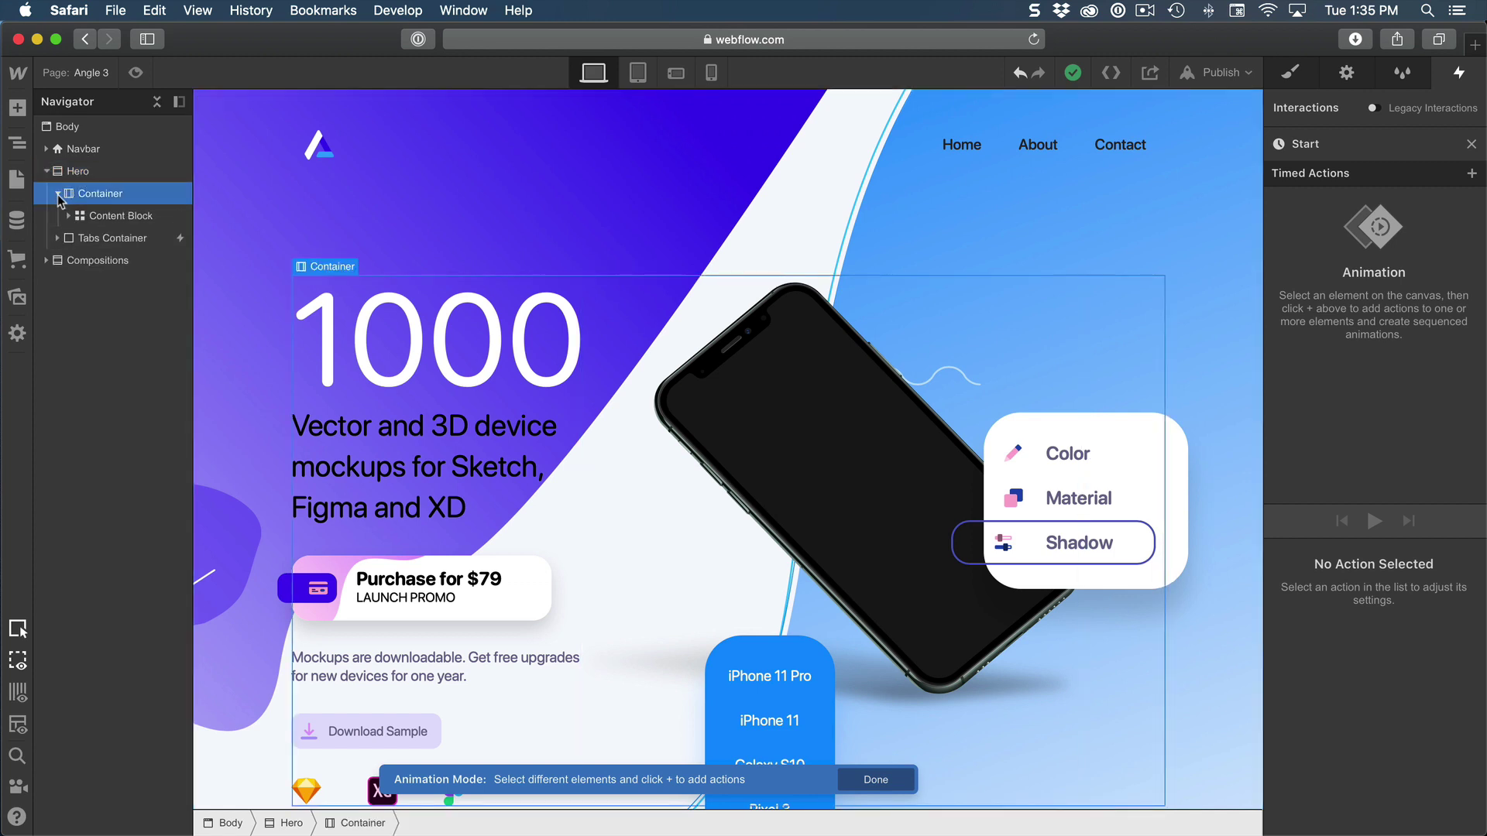
left_click(68, 217)
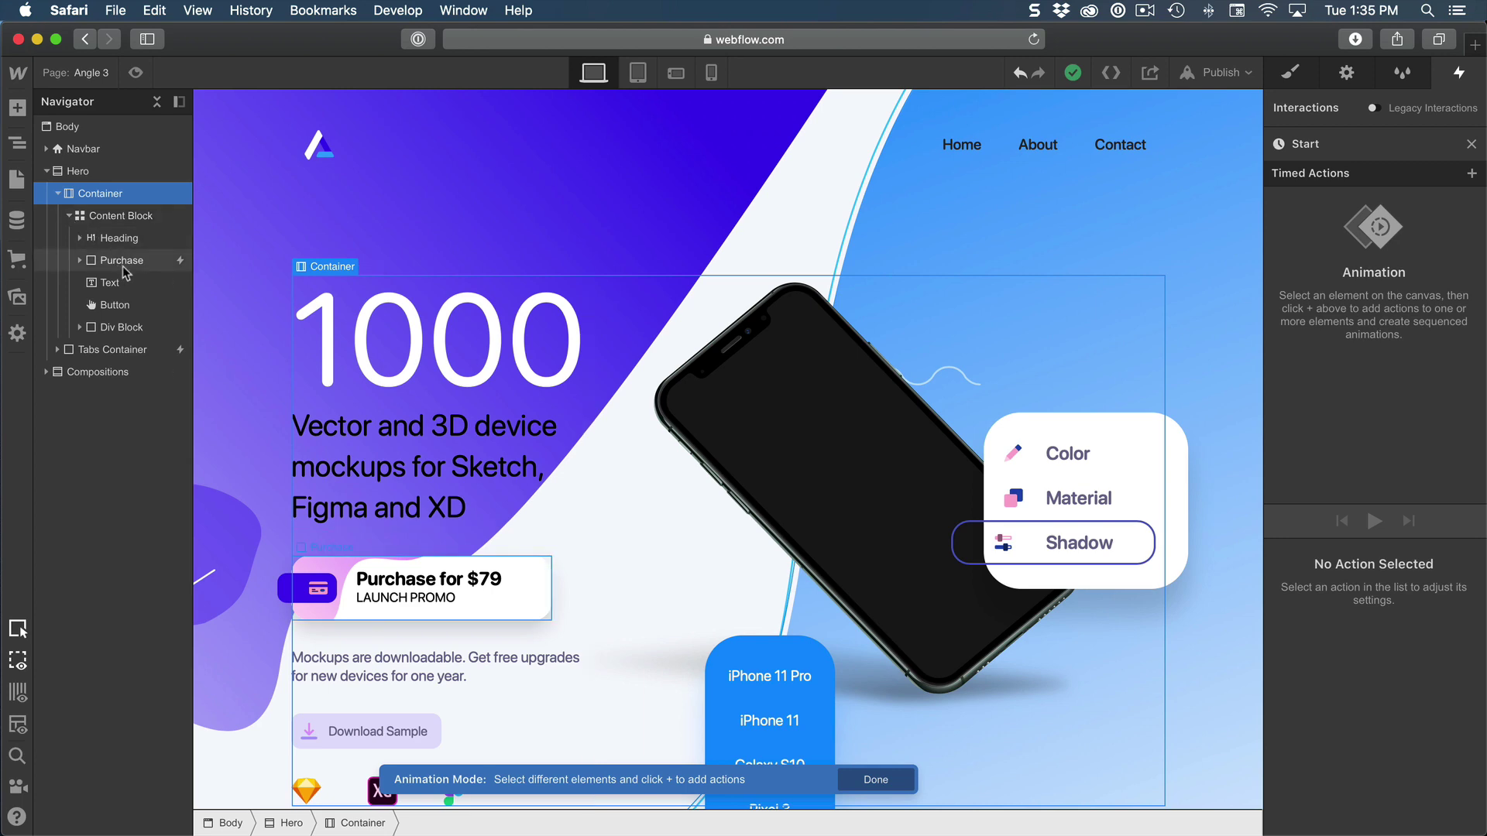
left_click(110, 238)
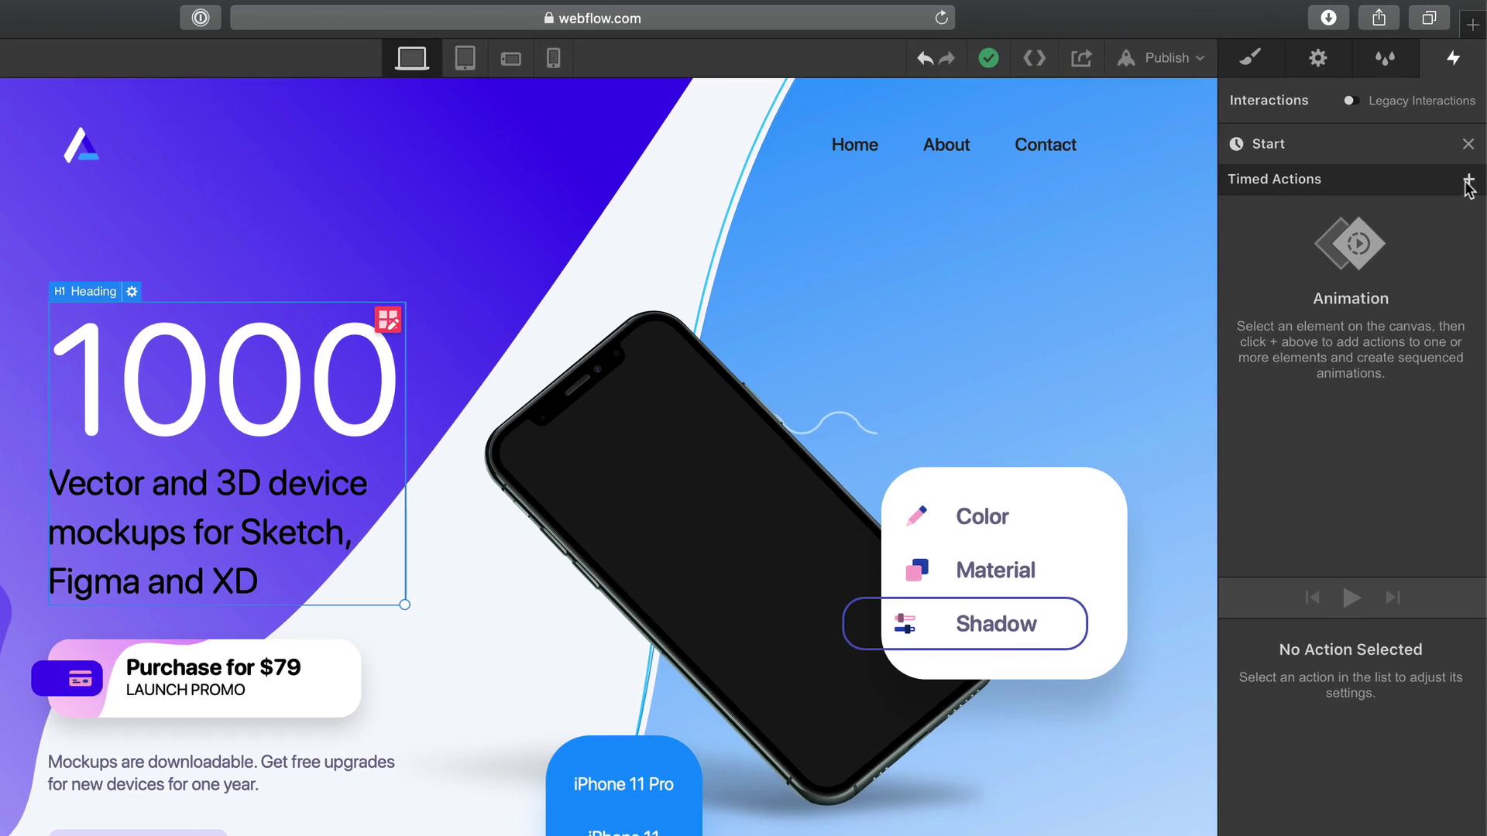
left_click(1470, 175)
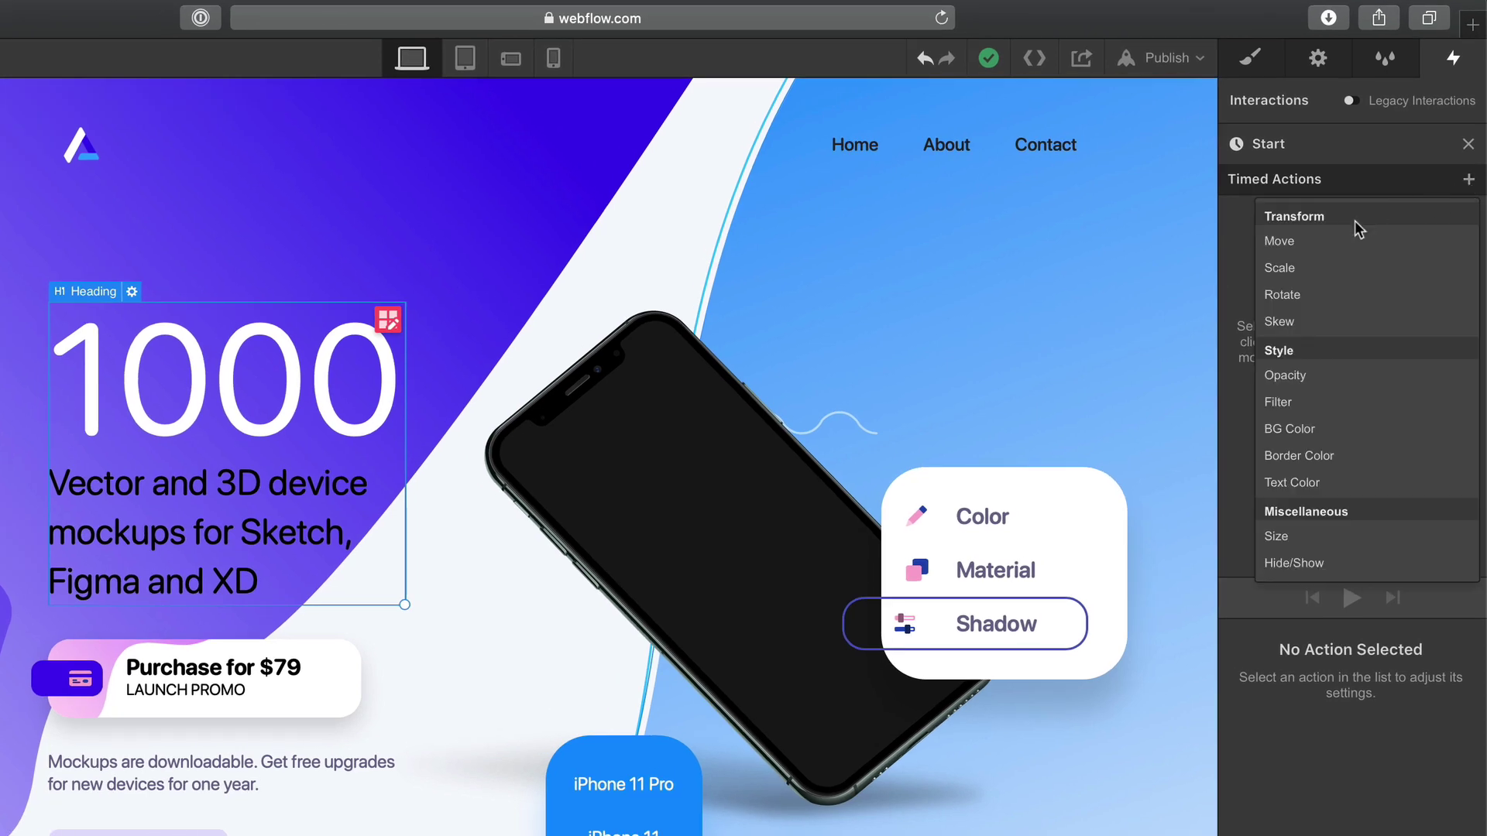
left_click(1332, 376)
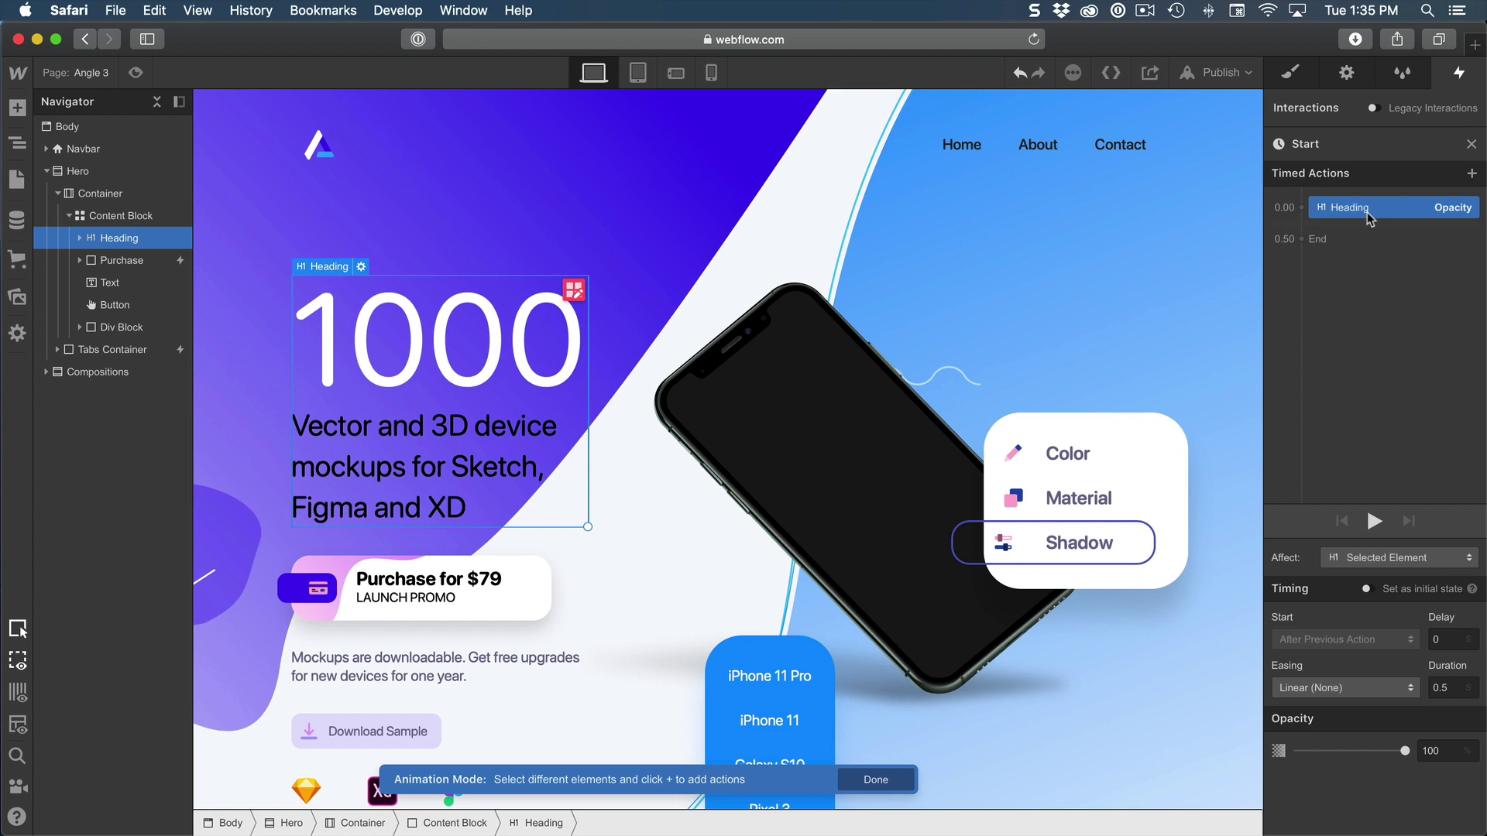
Add Opacity actions for the Purchase, Text and Button elements.
left_click(122, 261)
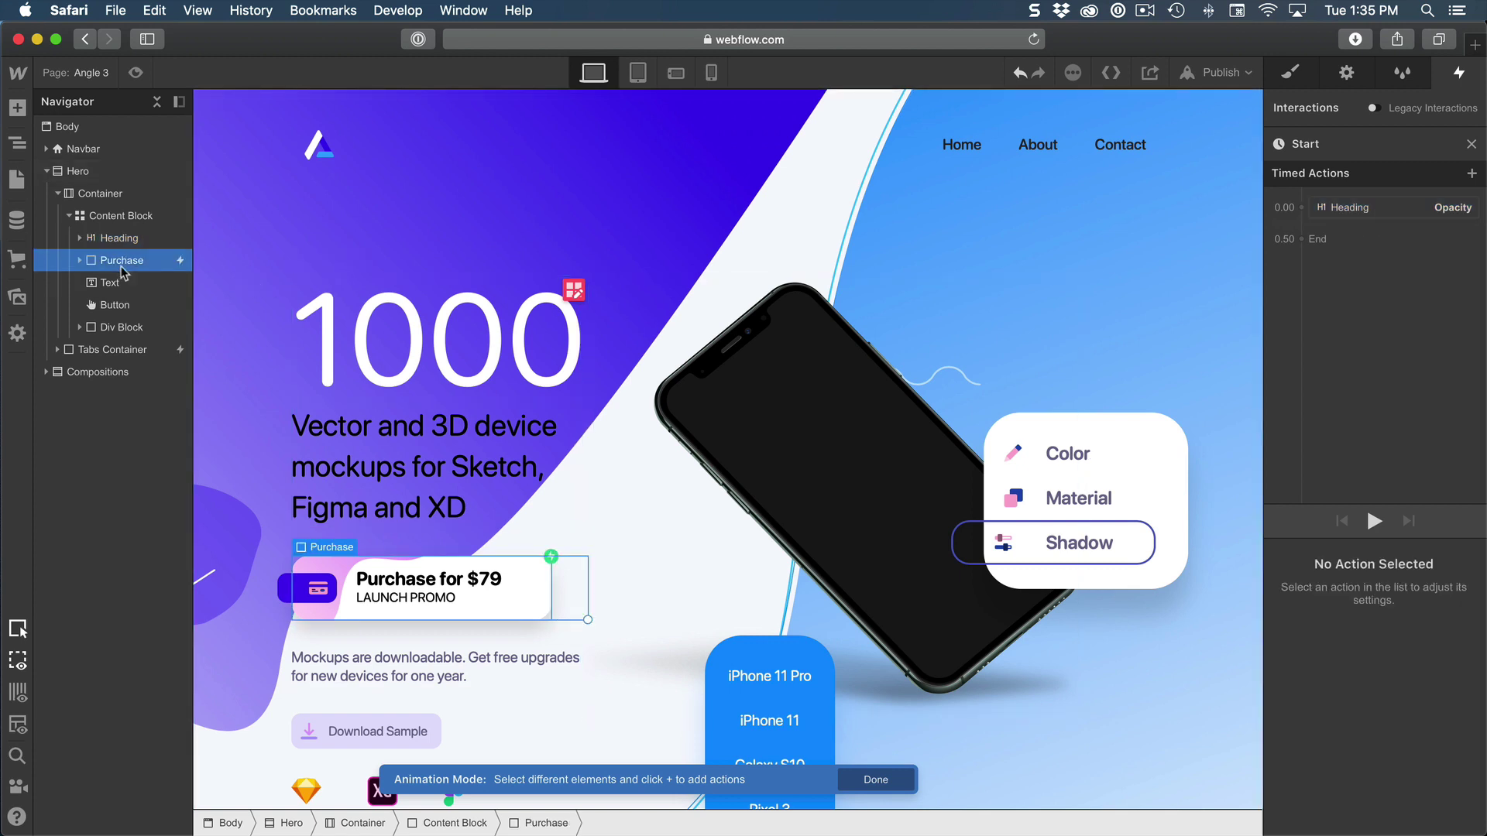
left_click(1471, 174)
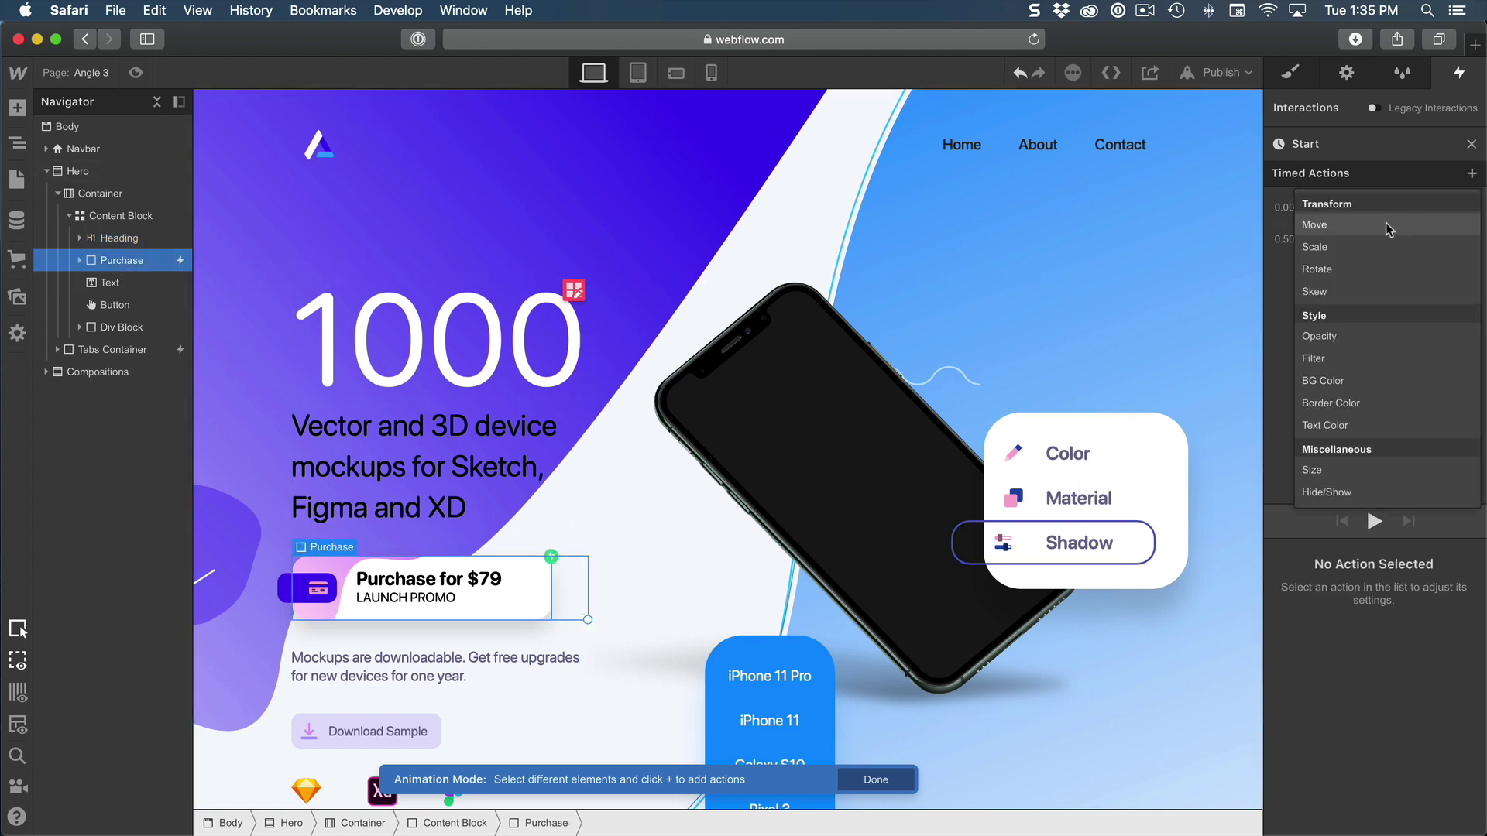
left_click(1354, 351)
left_click(109, 282)
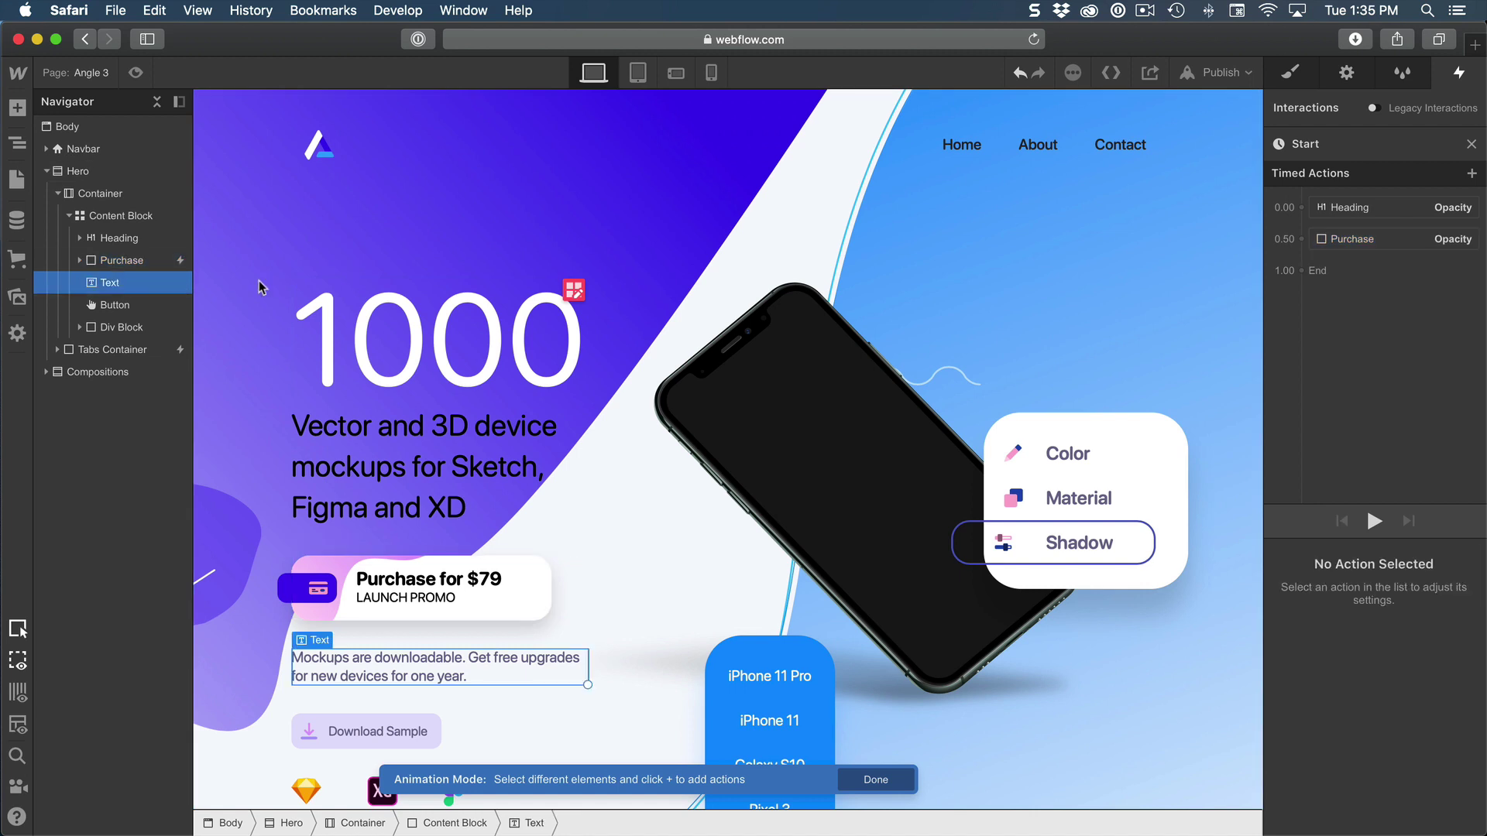
left_click(1472, 173)
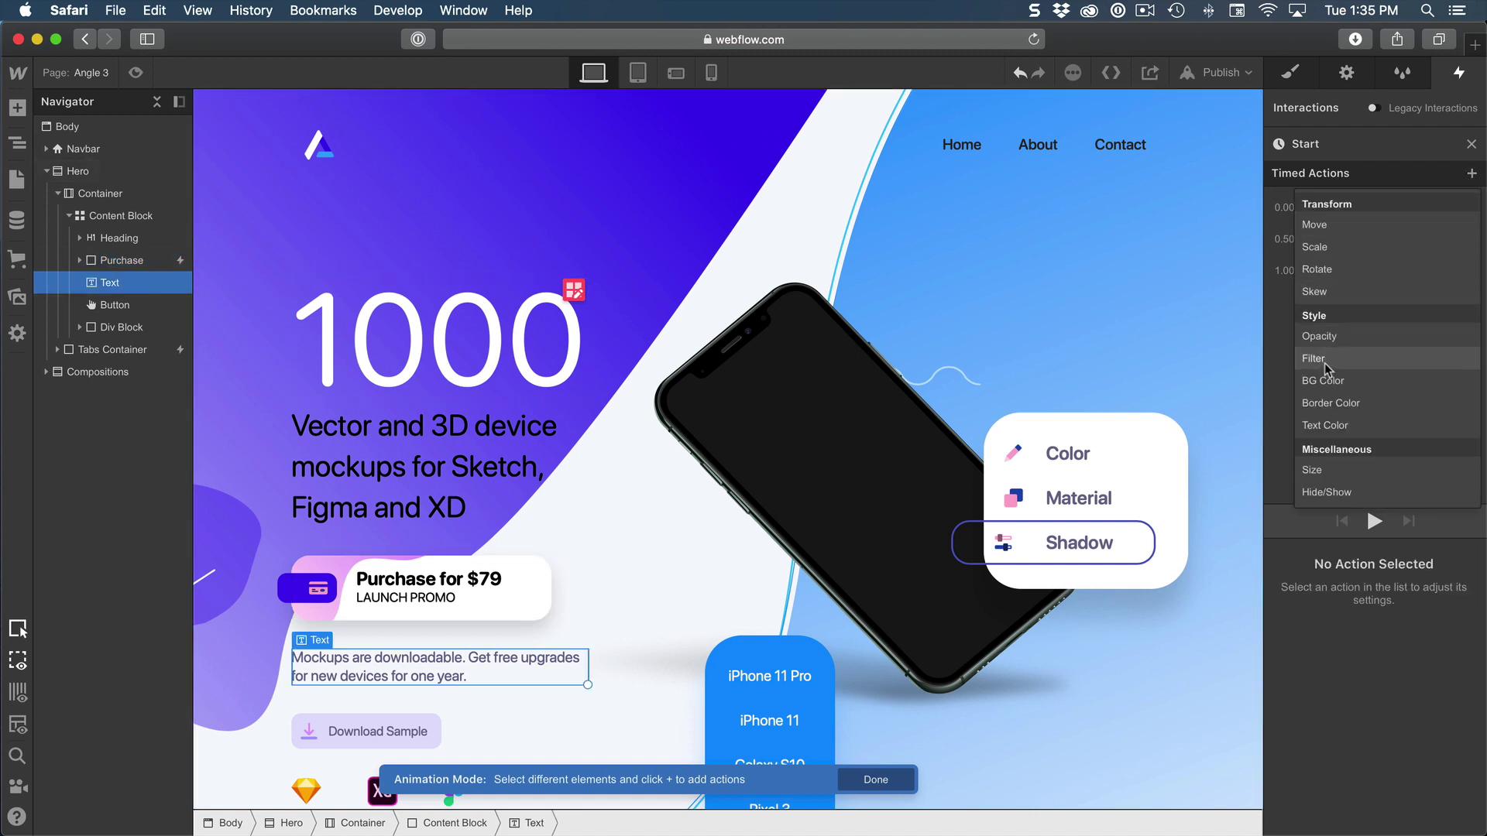
left_click(1336, 338)
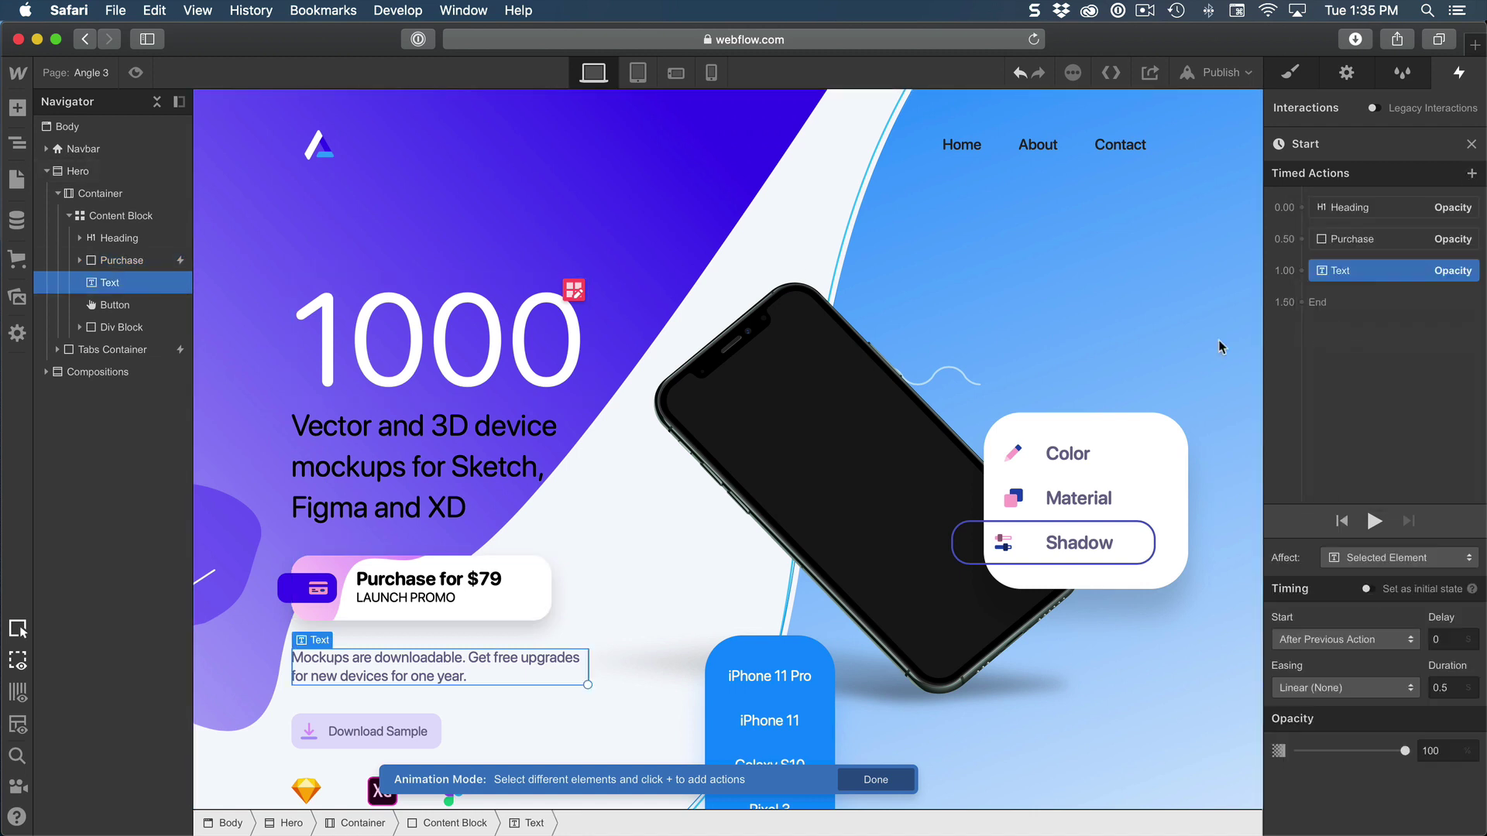
left_click(138, 310)
left_click(1471, 174)
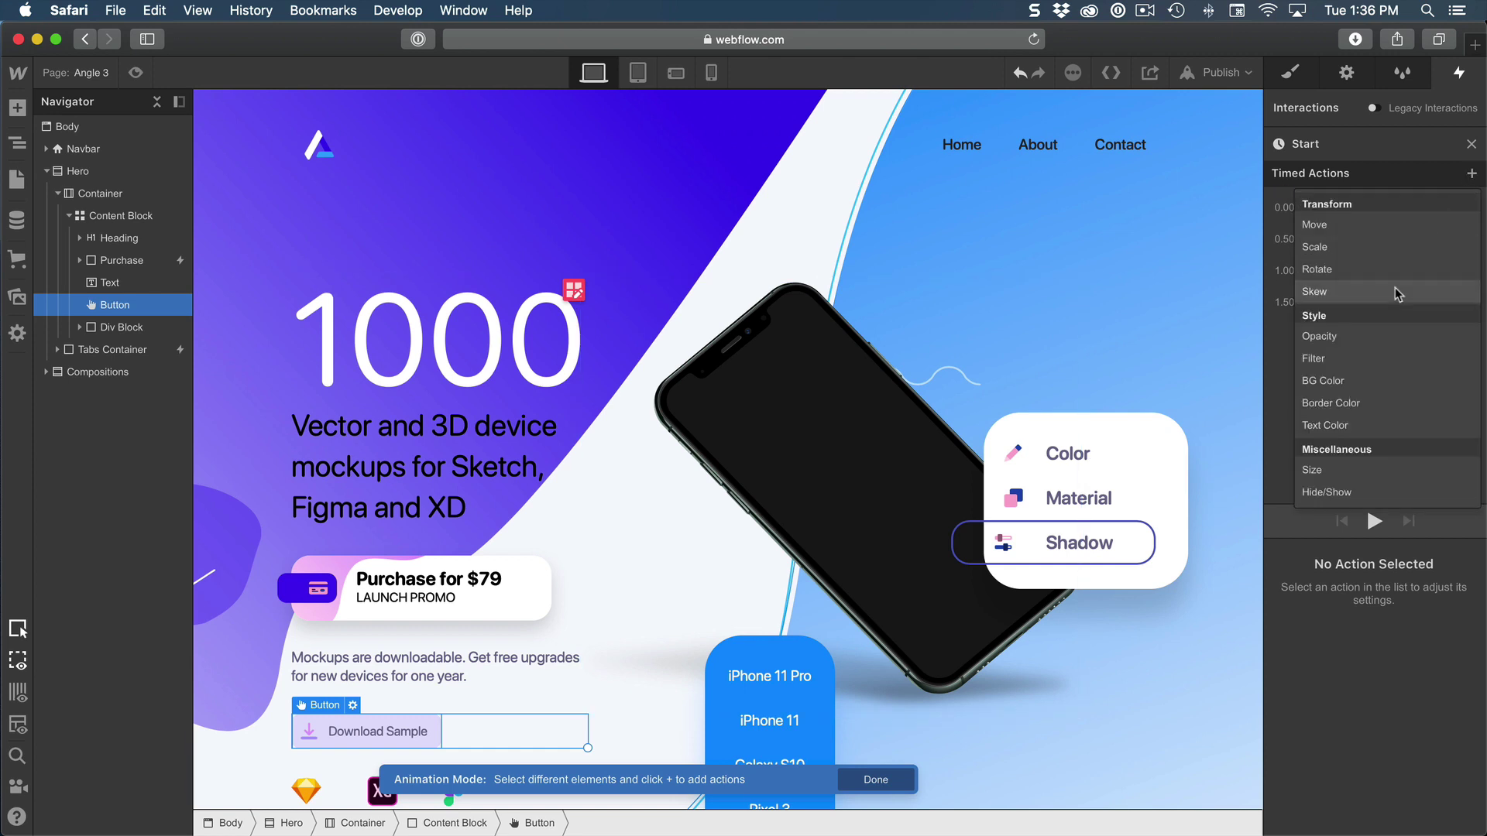
left_click(1341, 341)
Add Opacity actions for the Div Block and the Tabs Container.
left_click(170, 327)
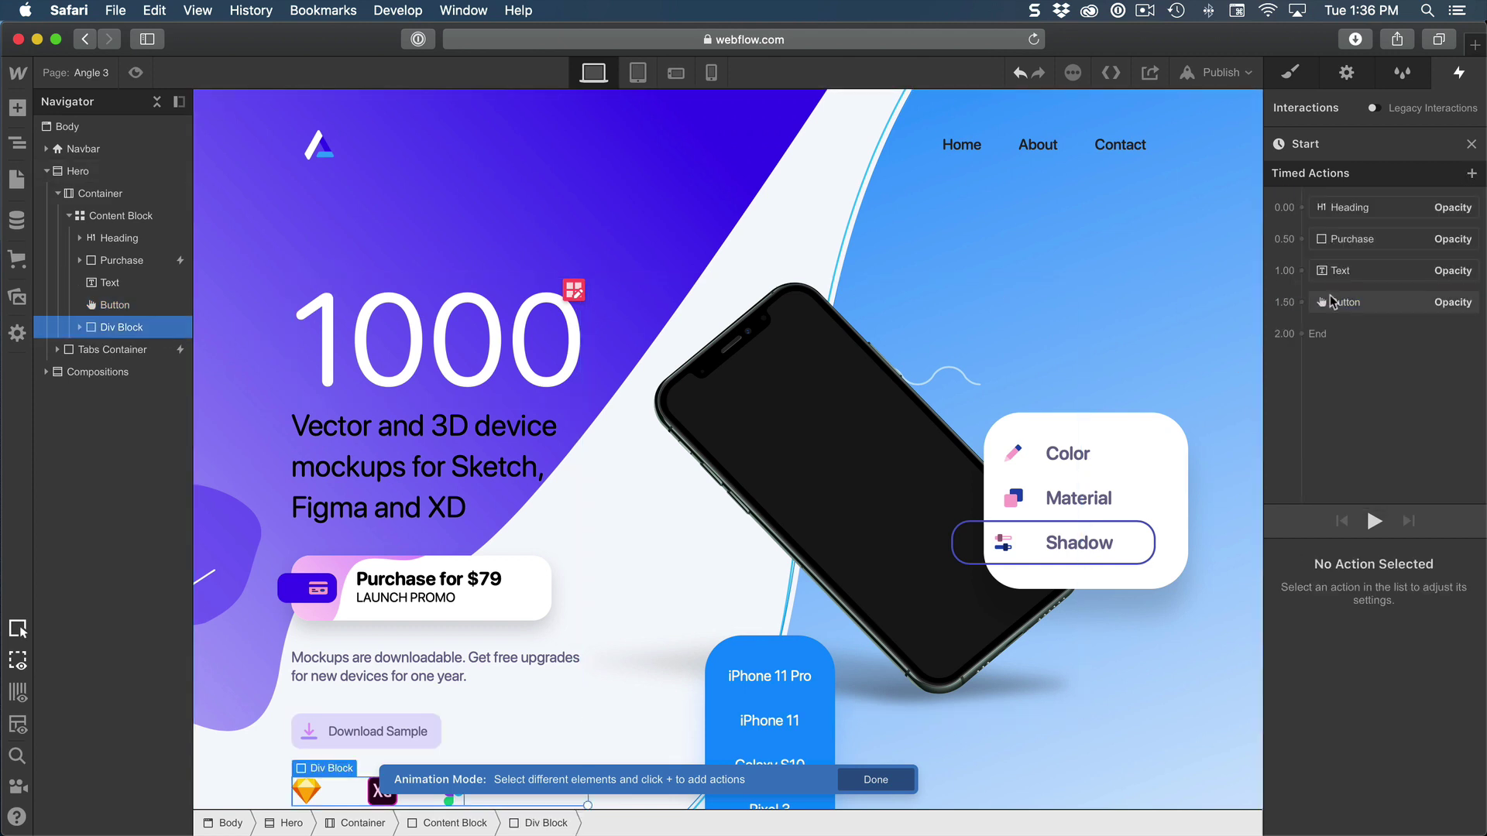
scroll(958, 330, "down", 2)
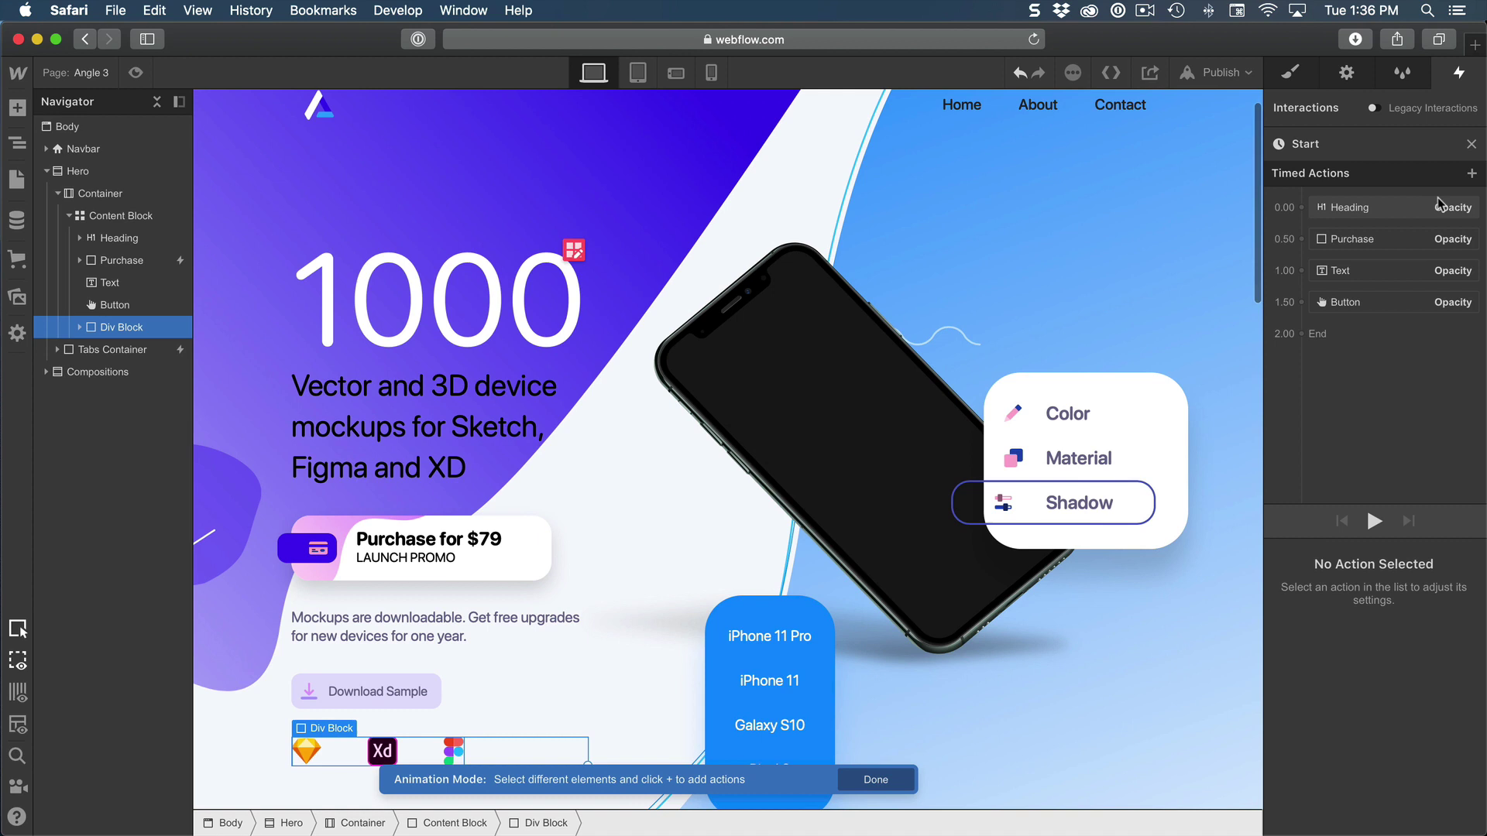
left_click(1471, 175)
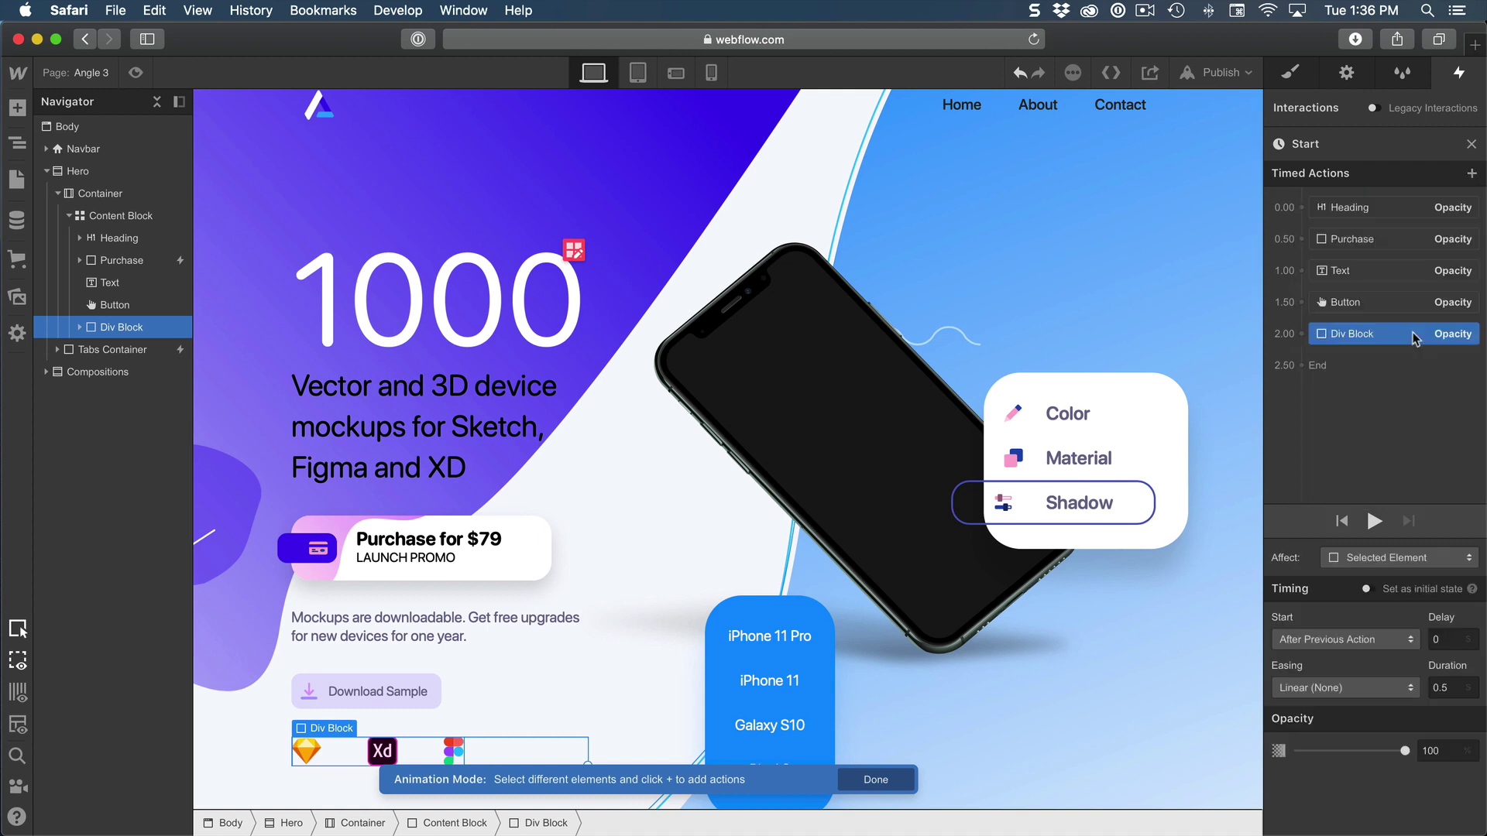
left_click(1360, 339)
left_click(85, 351)
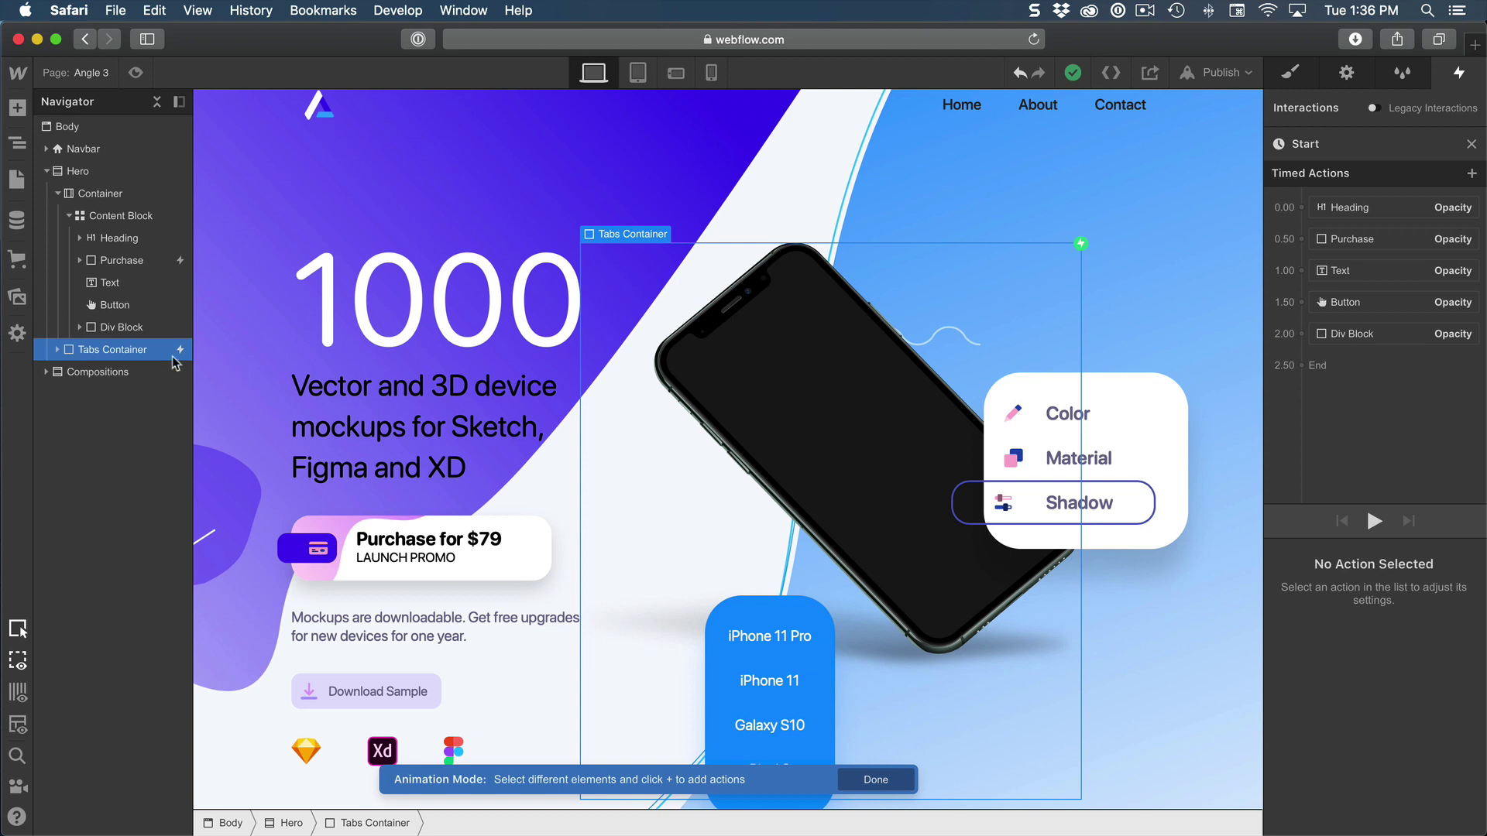
left_click(1470, 175)
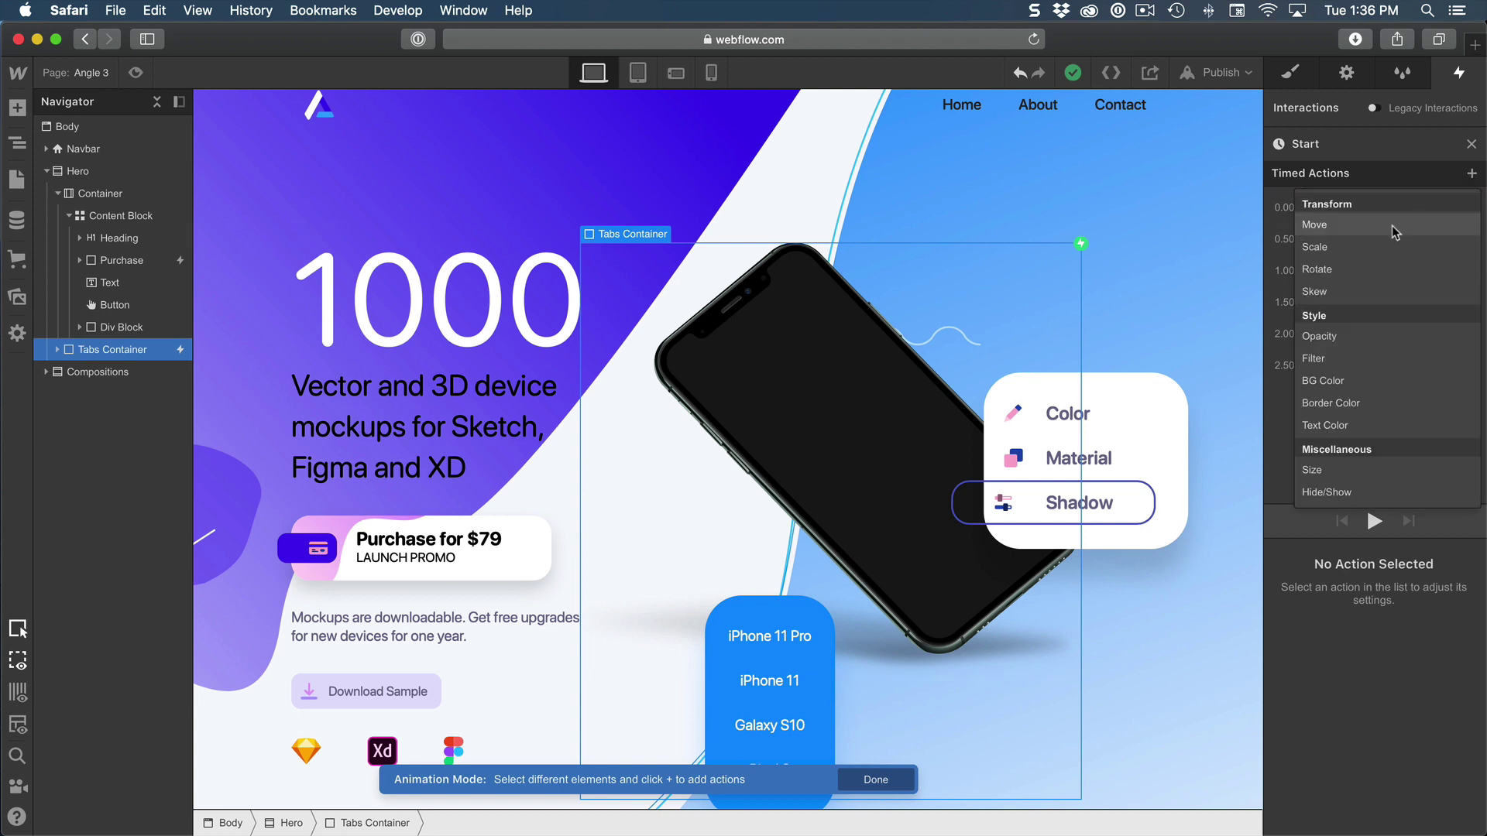
left_click(1432, 339)
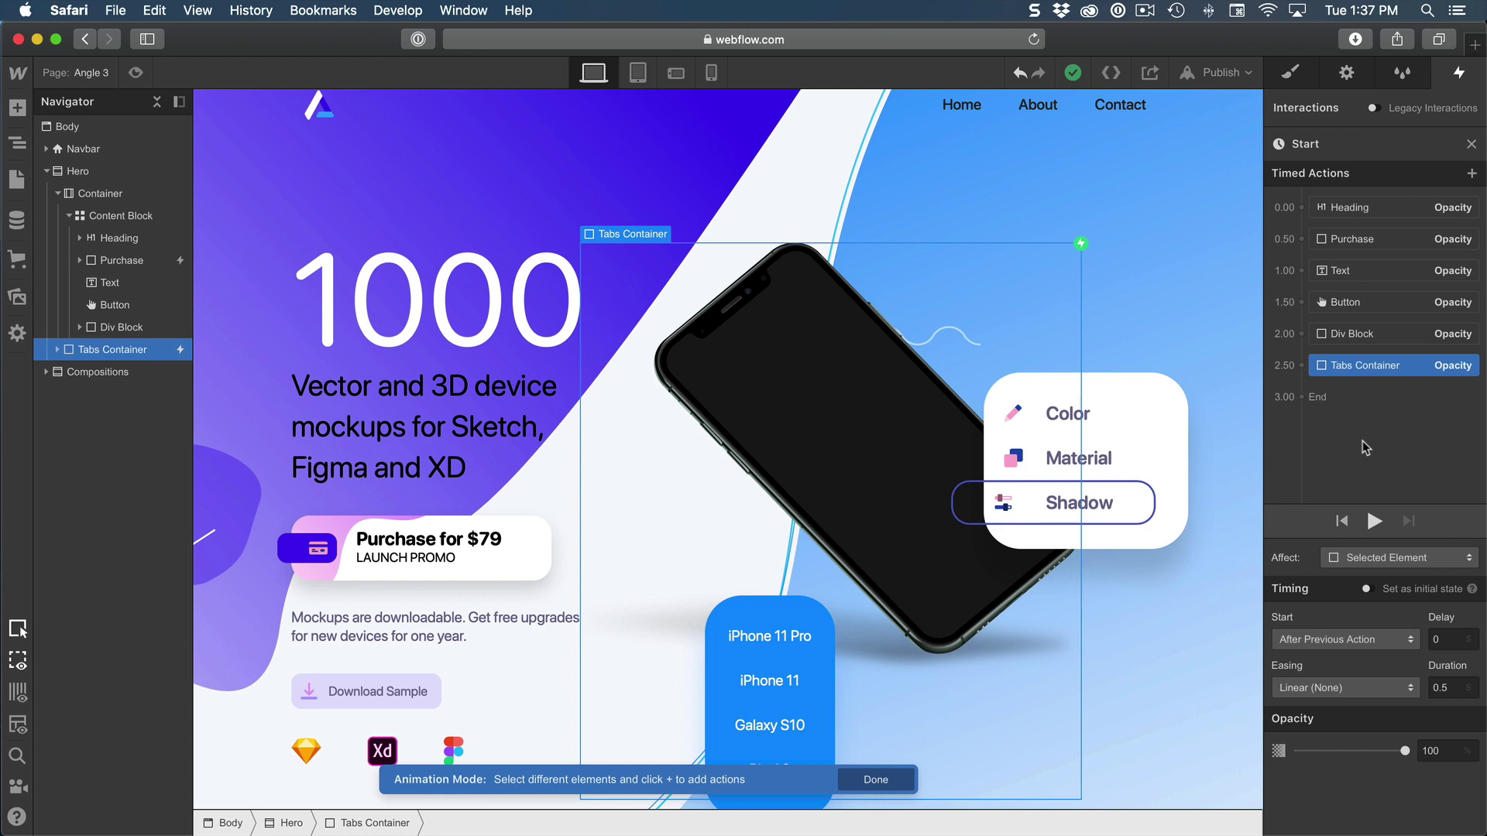
Set all six Opacity actions to 0 and mark that as the initial state.
key("shift")
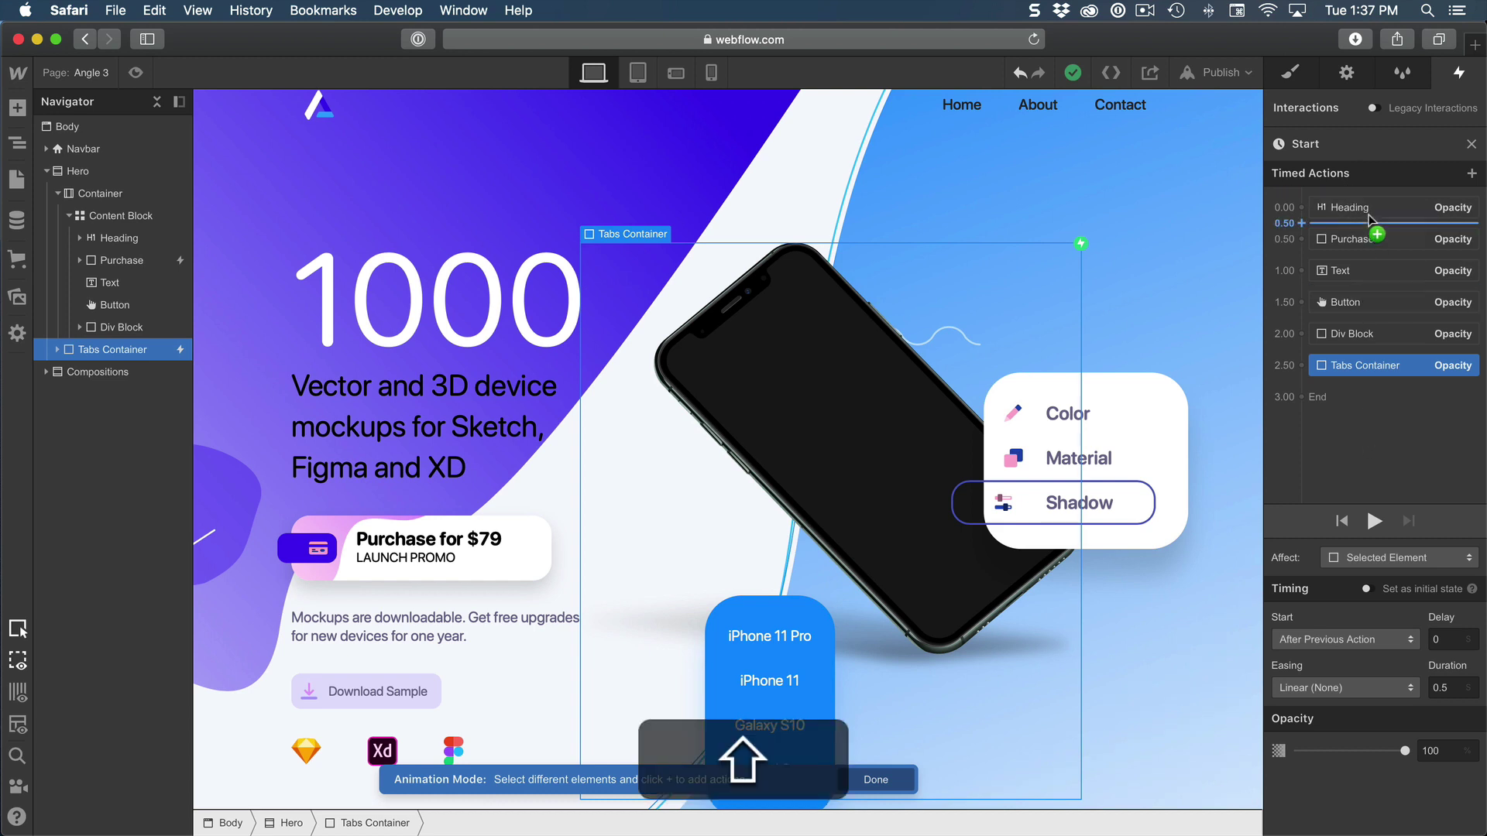
left_click(1364, 209, "shift")
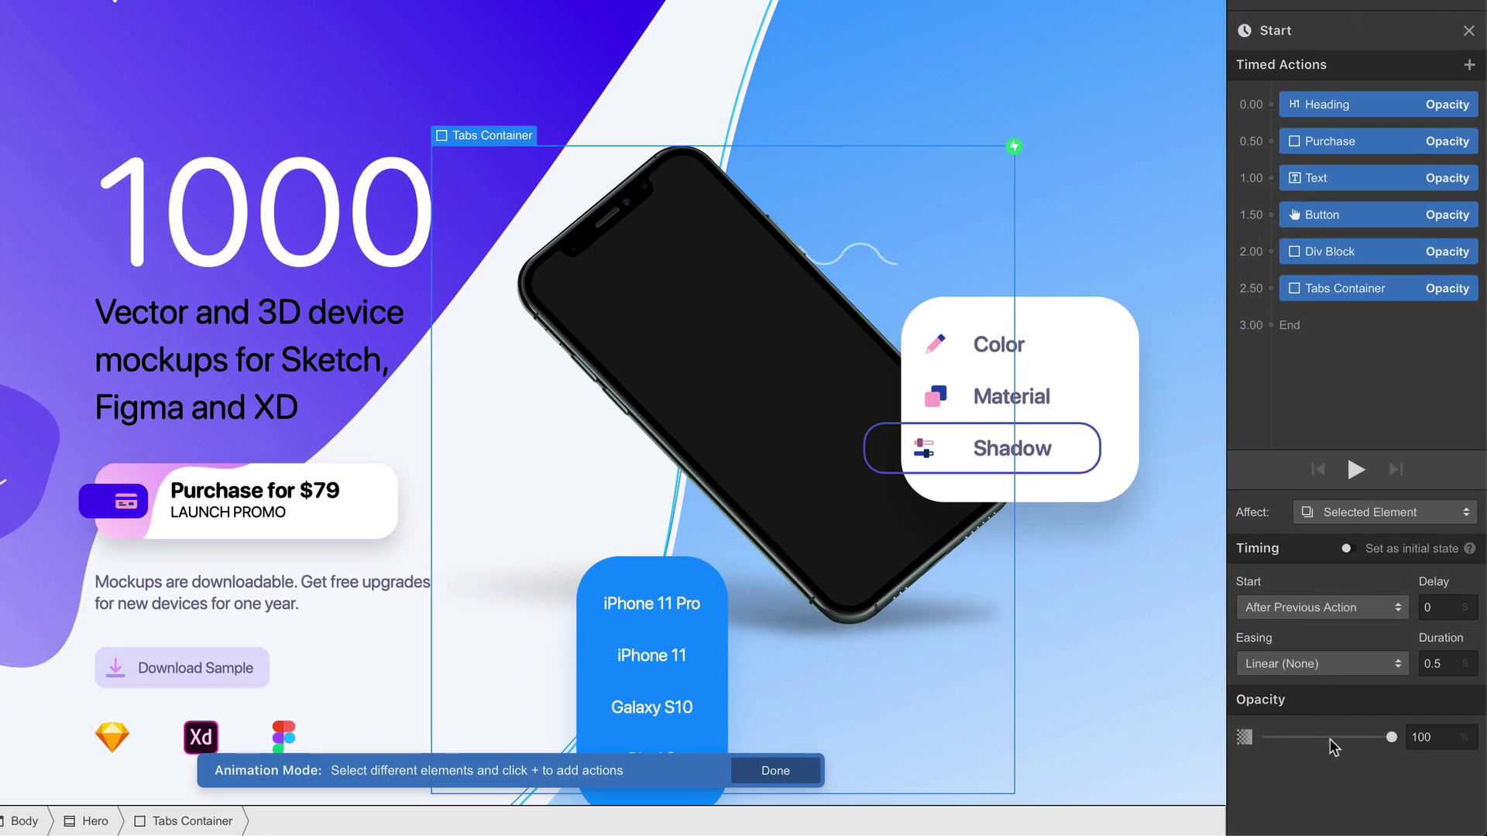
left_click(1360, 751)
left_click_drag(1311, 736, 1233, 736)
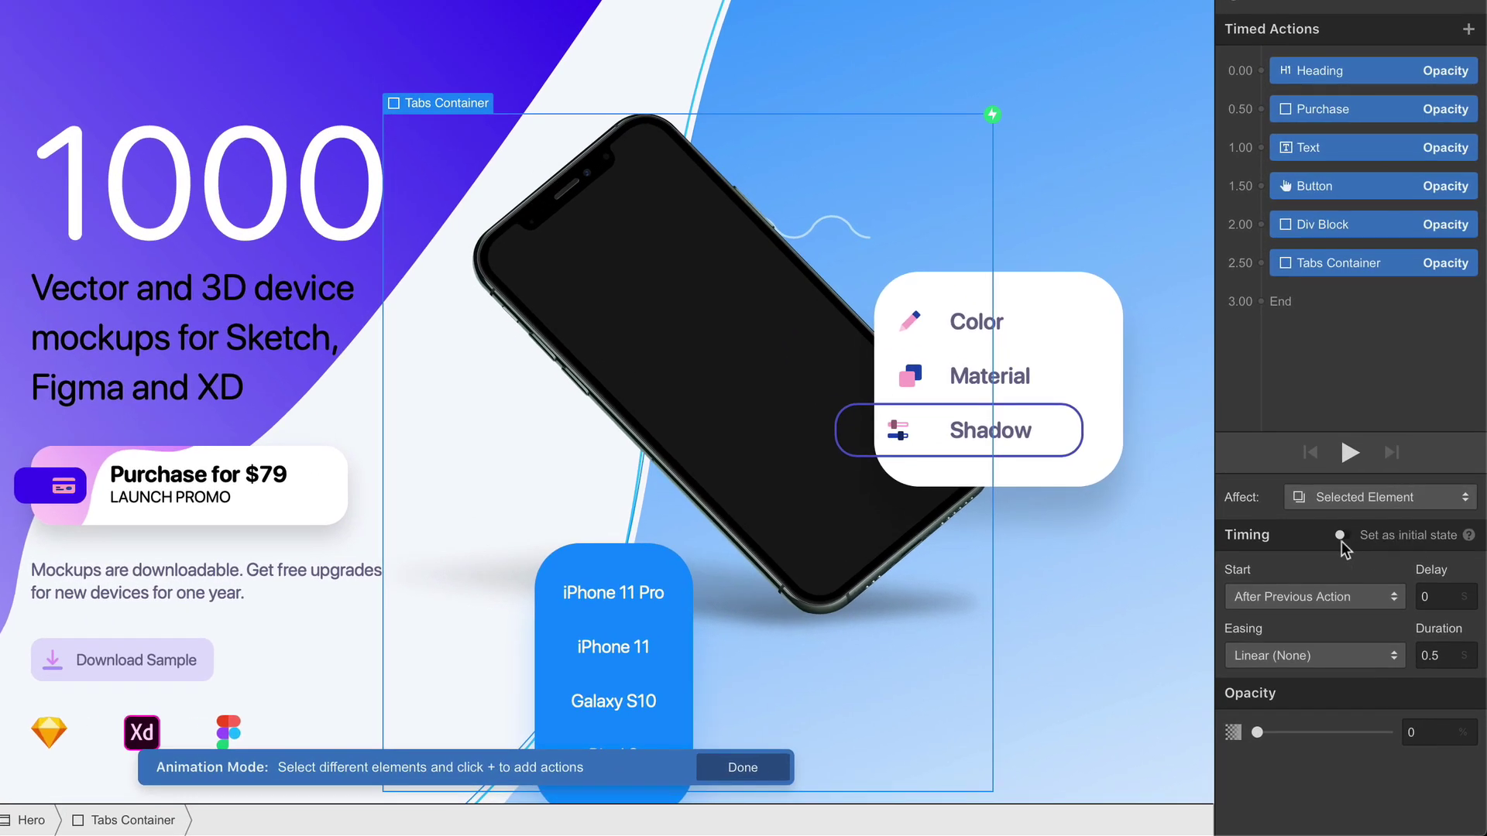
left_click(1340, 535)
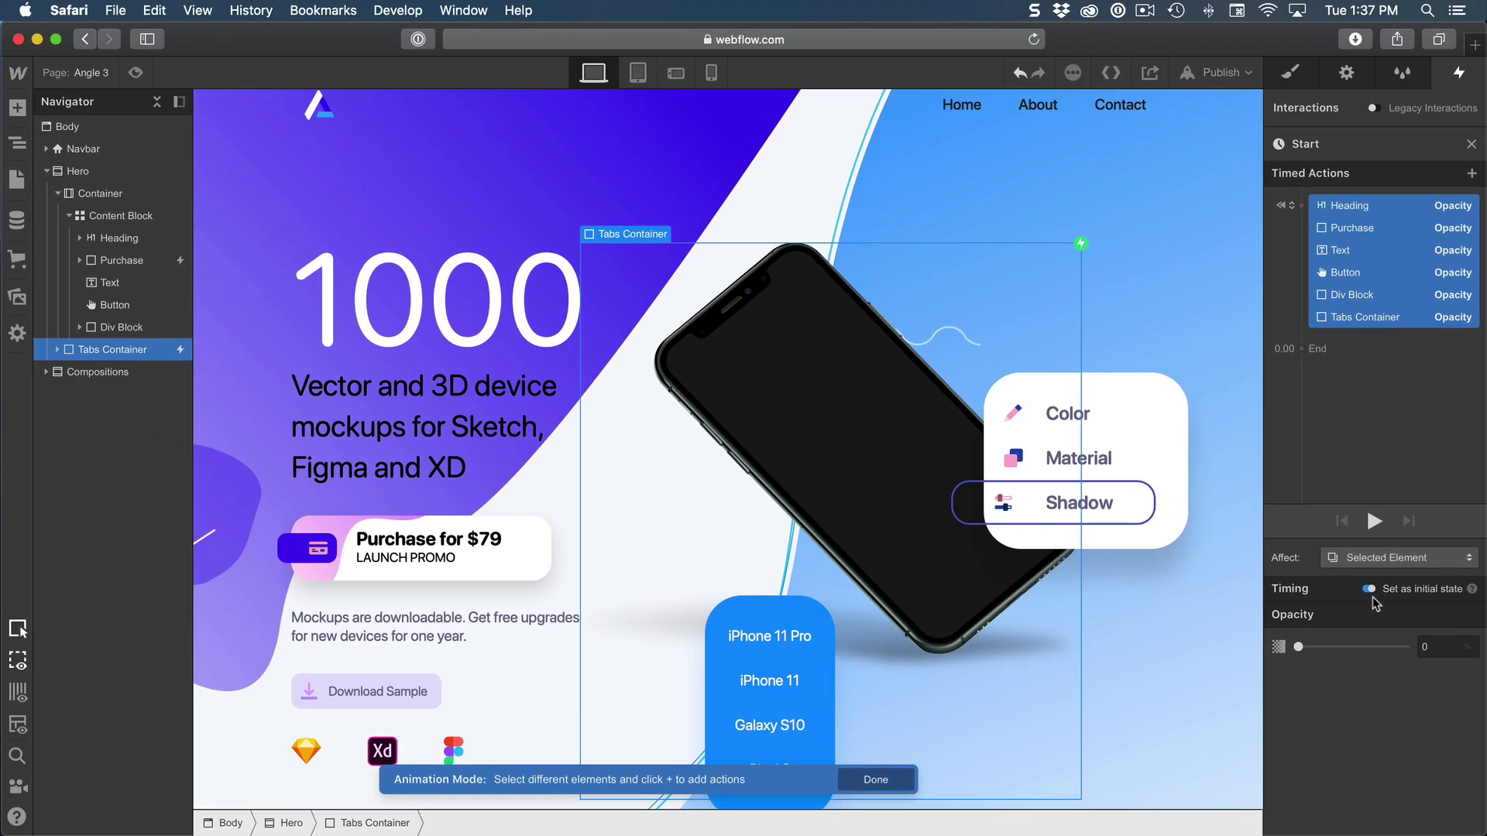
left_click(1326, 317)
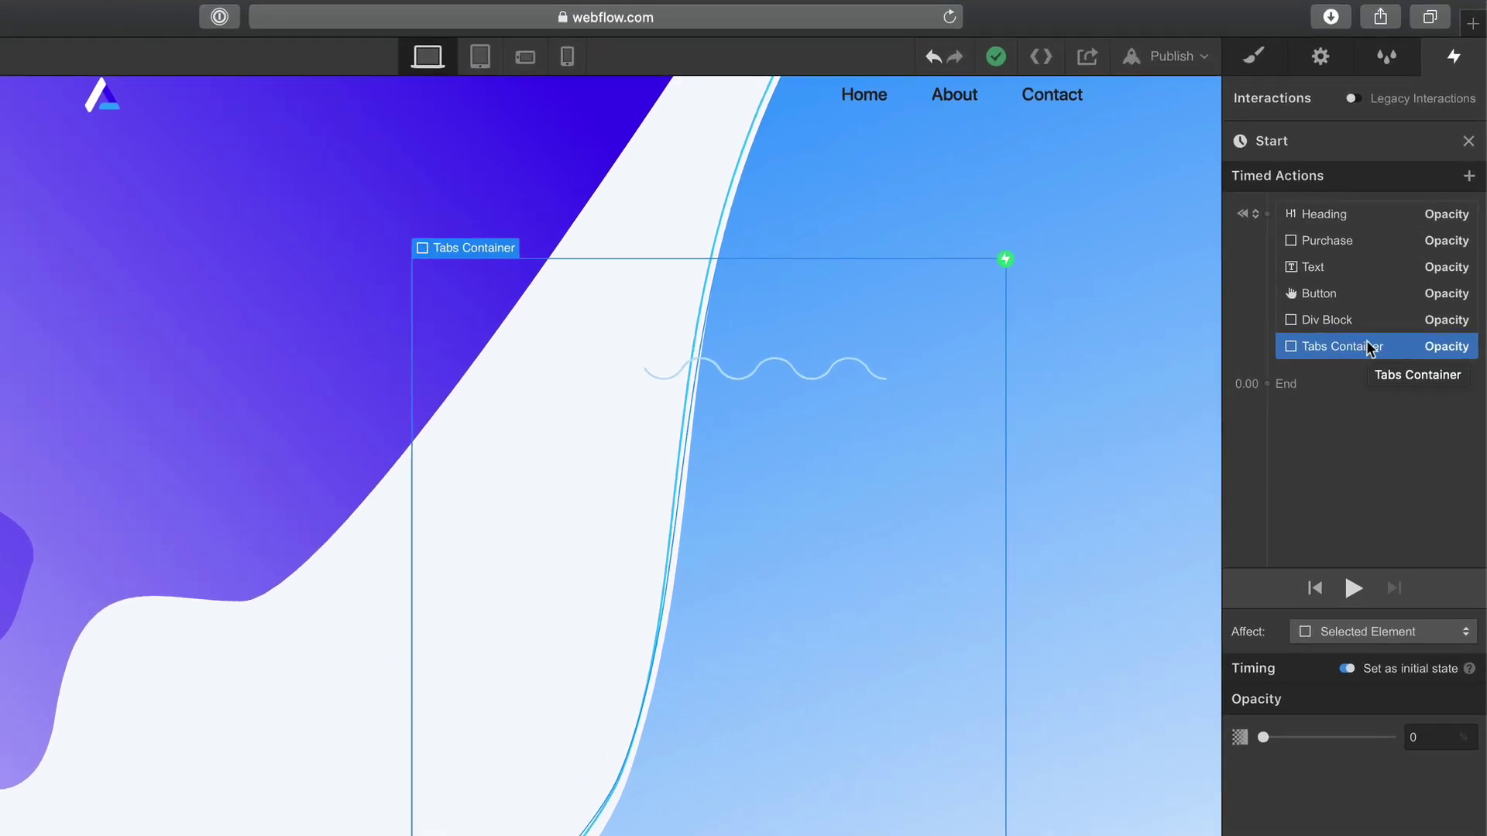
Duplicate the six Opacity actions and set the copies' opacity to 100.
left_click(1347, 220, "shift")
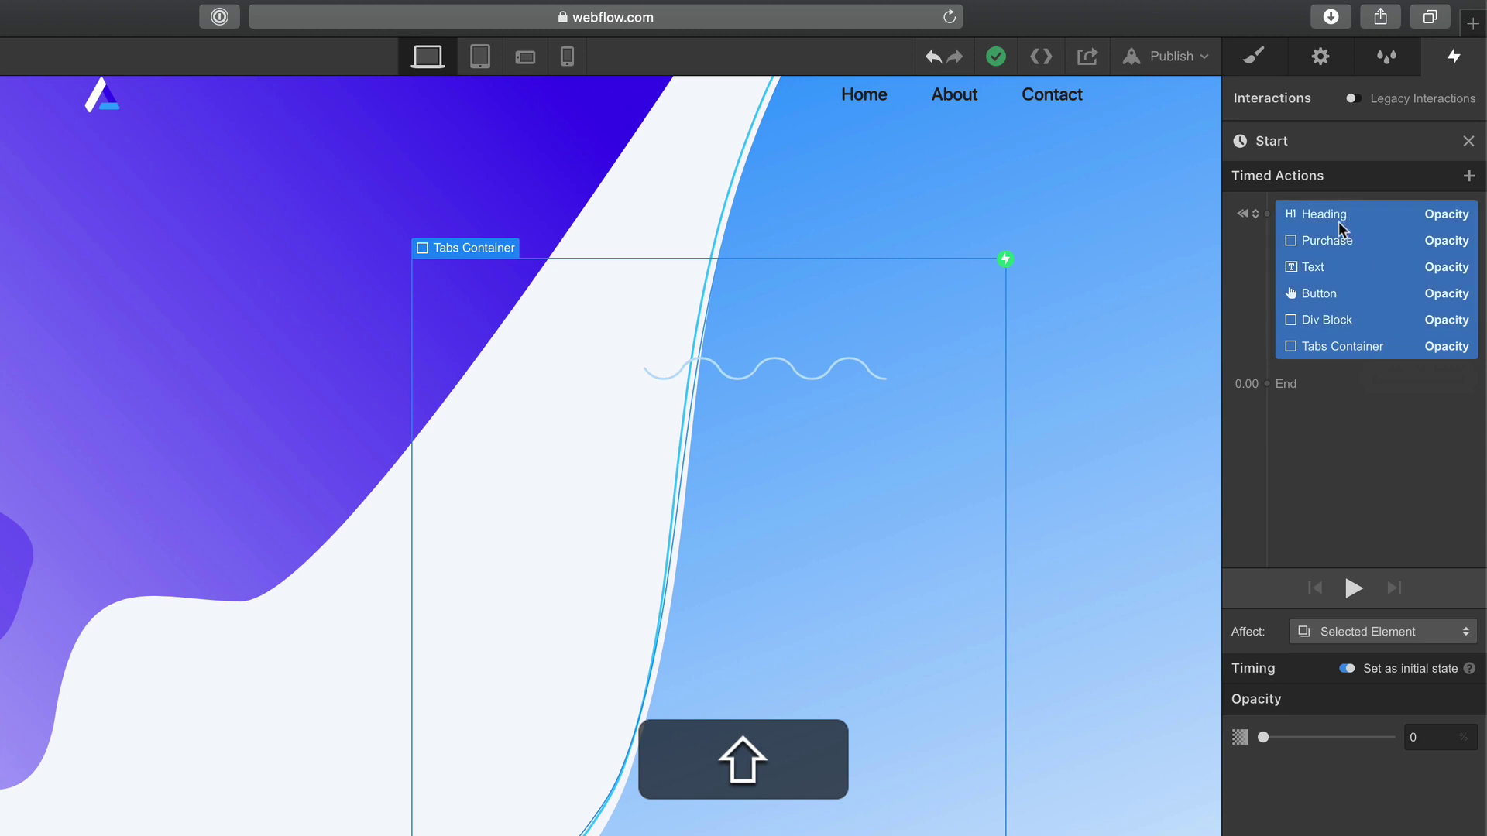
right_click(1328, 218)
left_click(1321, 292)
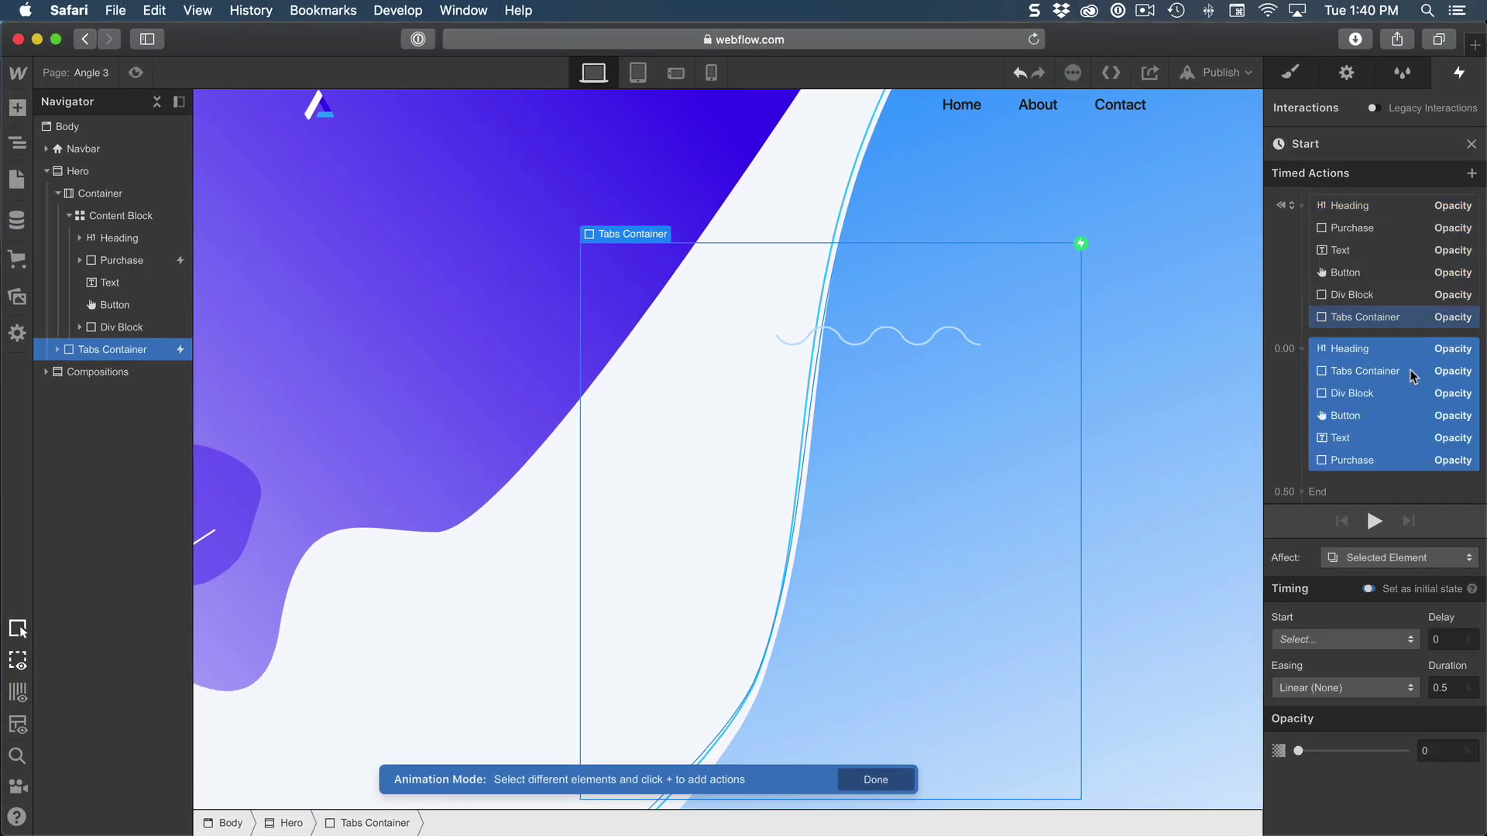
scroll(1369, 368, "down", 1)
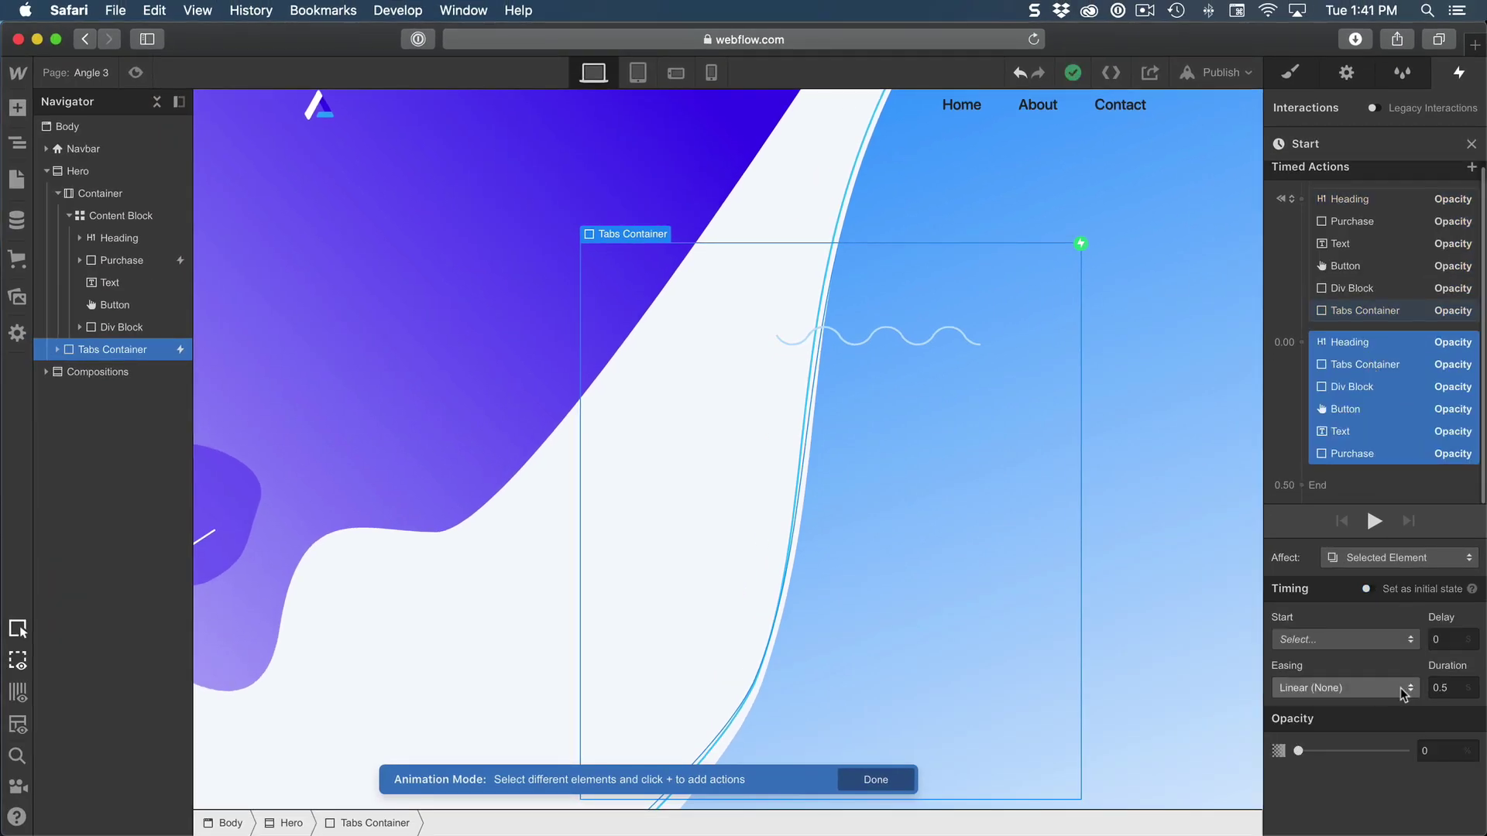
left_click_drag(1298, 751, 1408, 751)
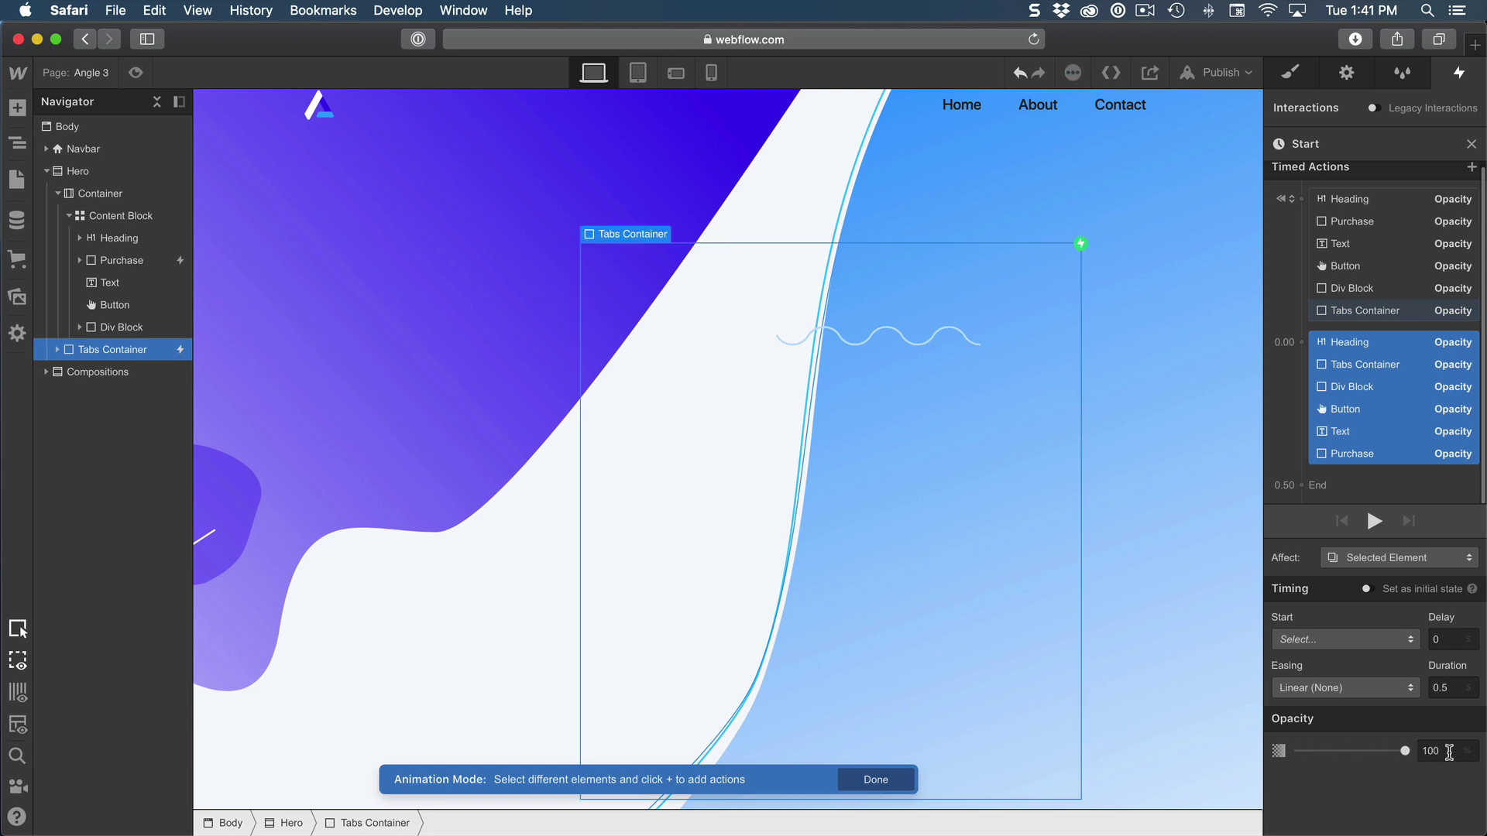
left_click(1449, 752)
left_click(1377, 342)
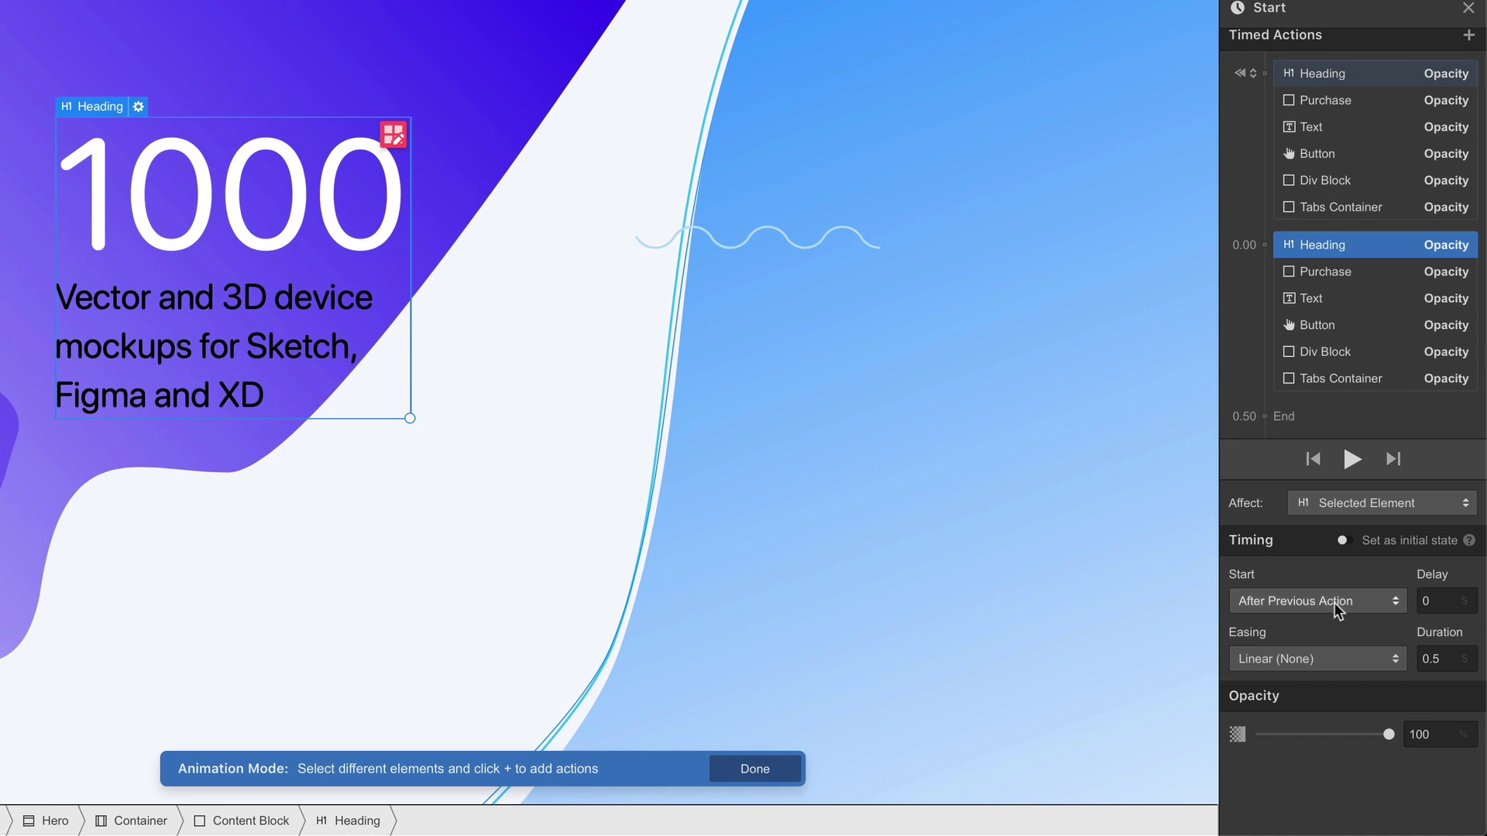
left_click(1356, 641)
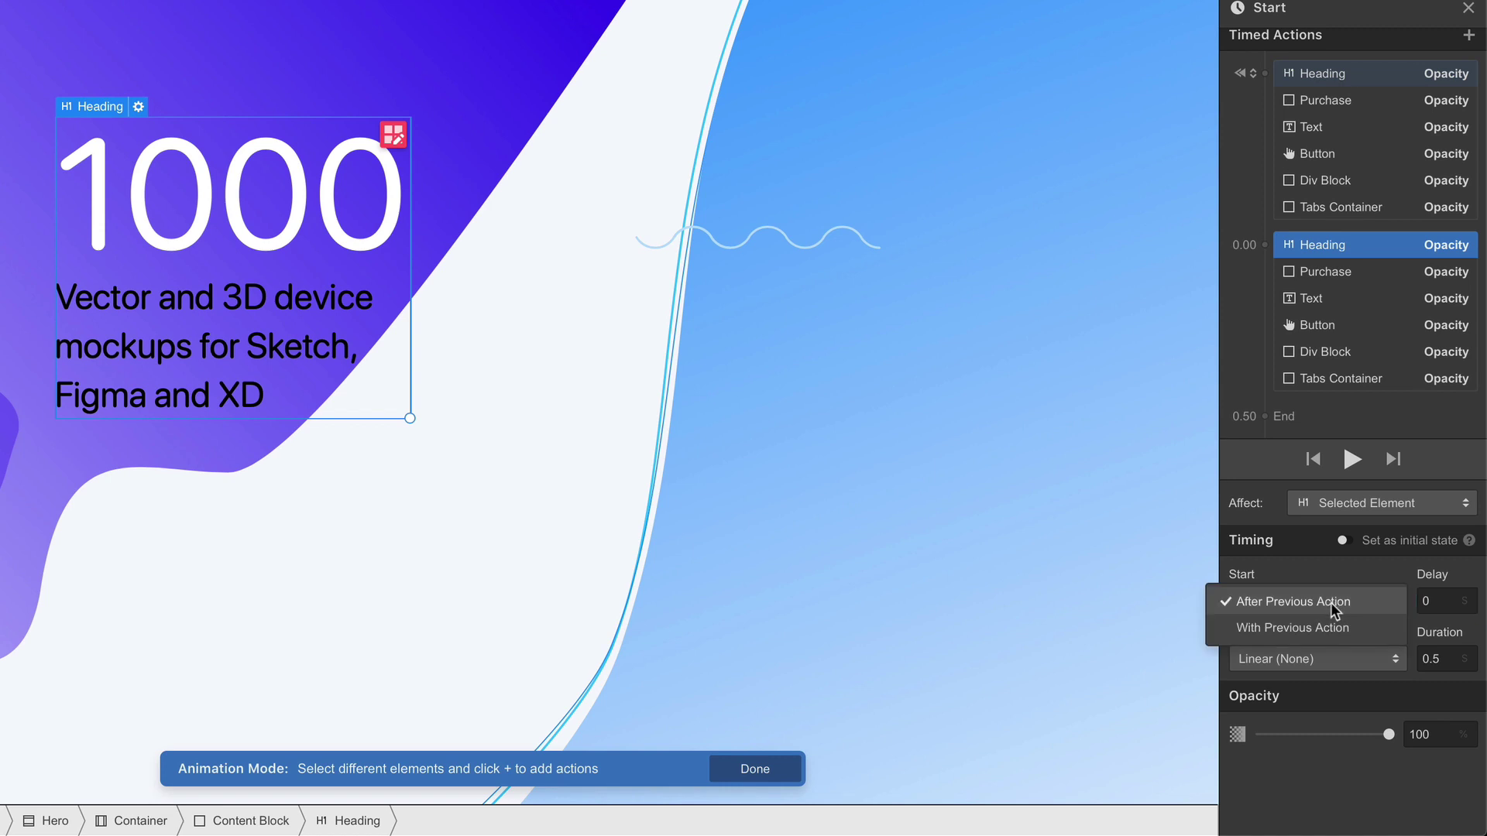
left_click(1259, 603)
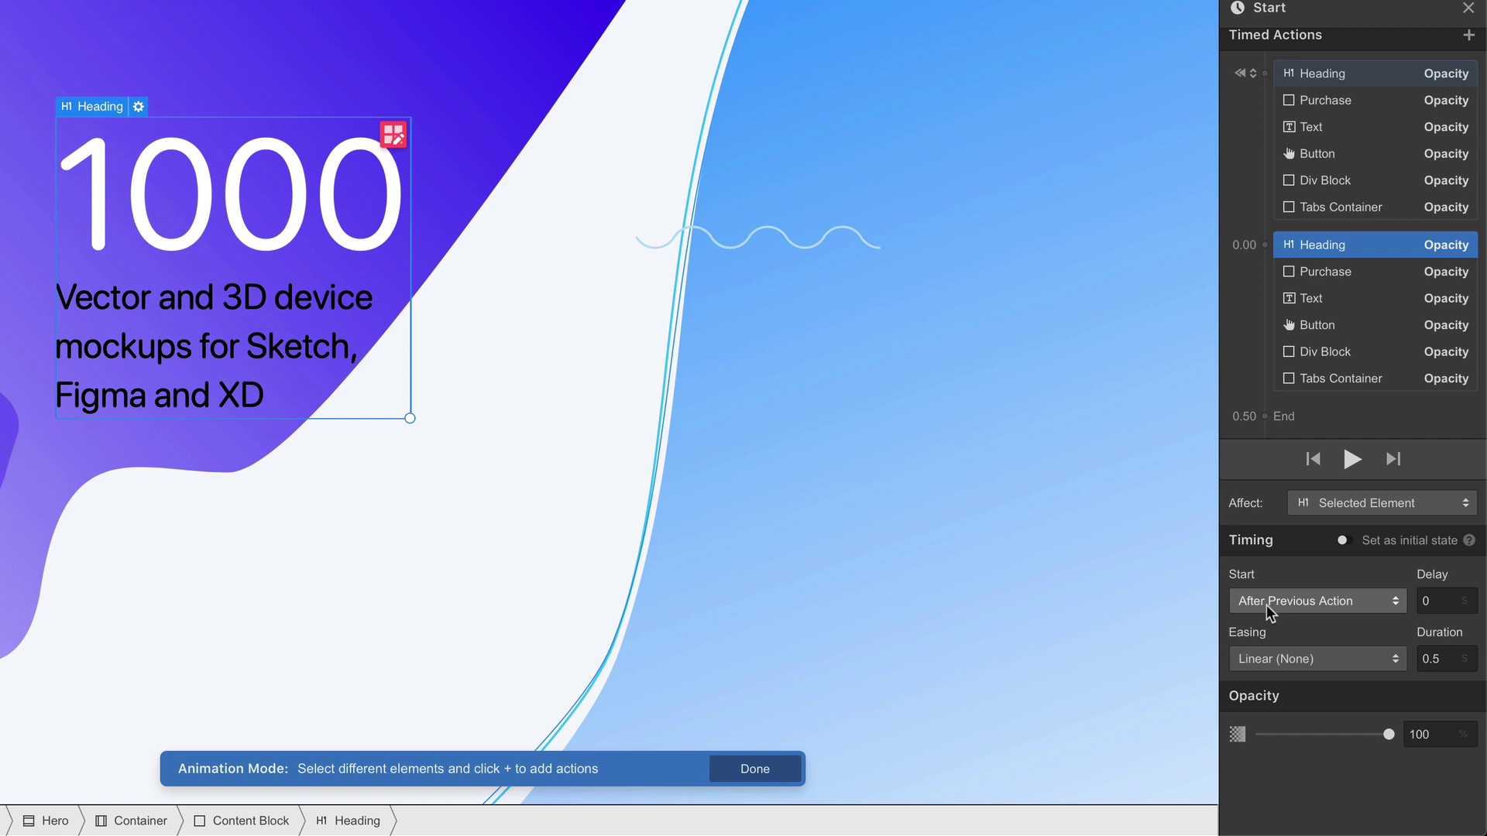
left_click(1266, 605)
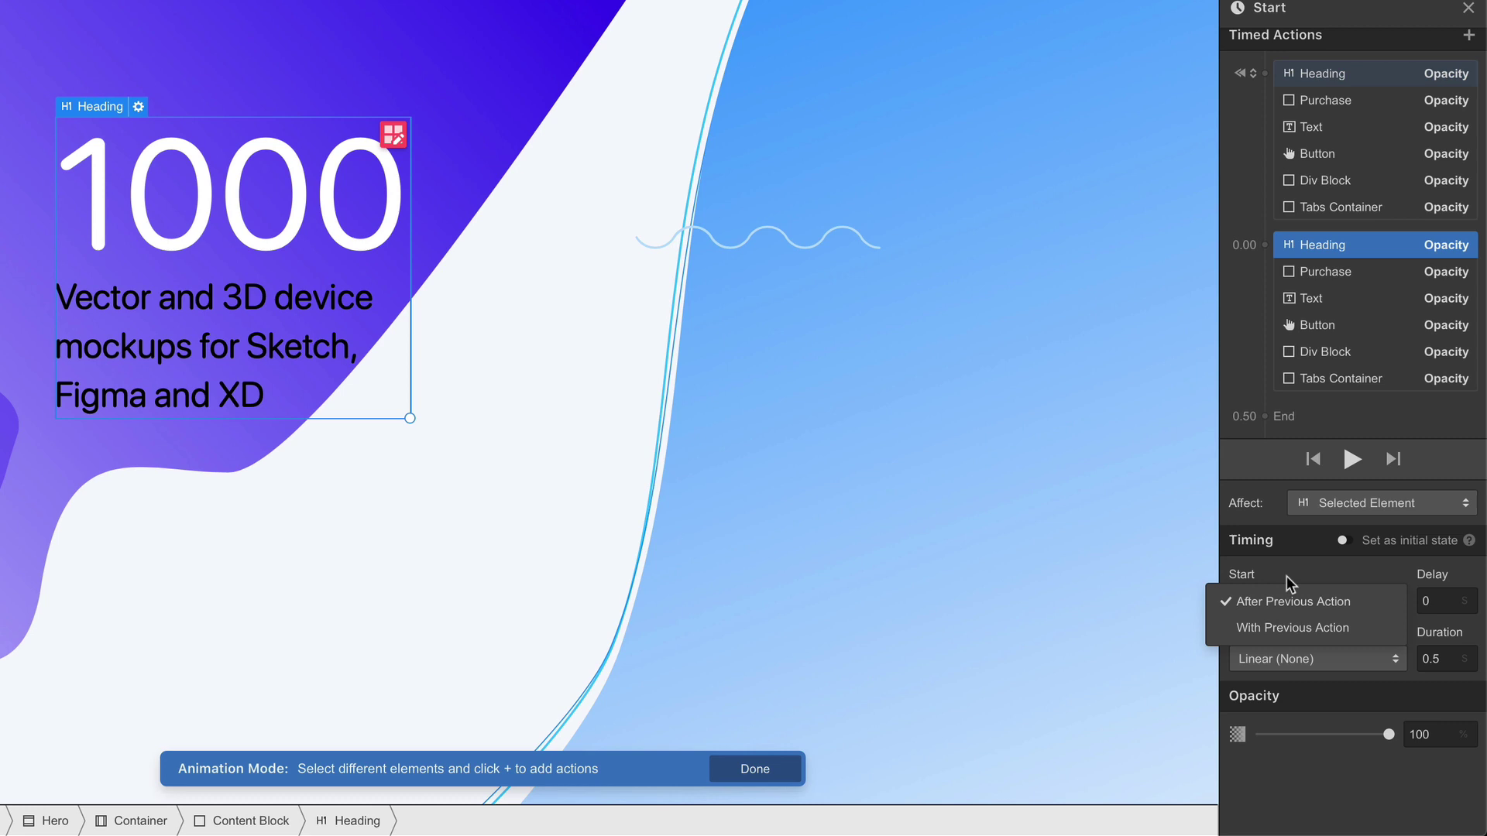
left_click(1284, 577)
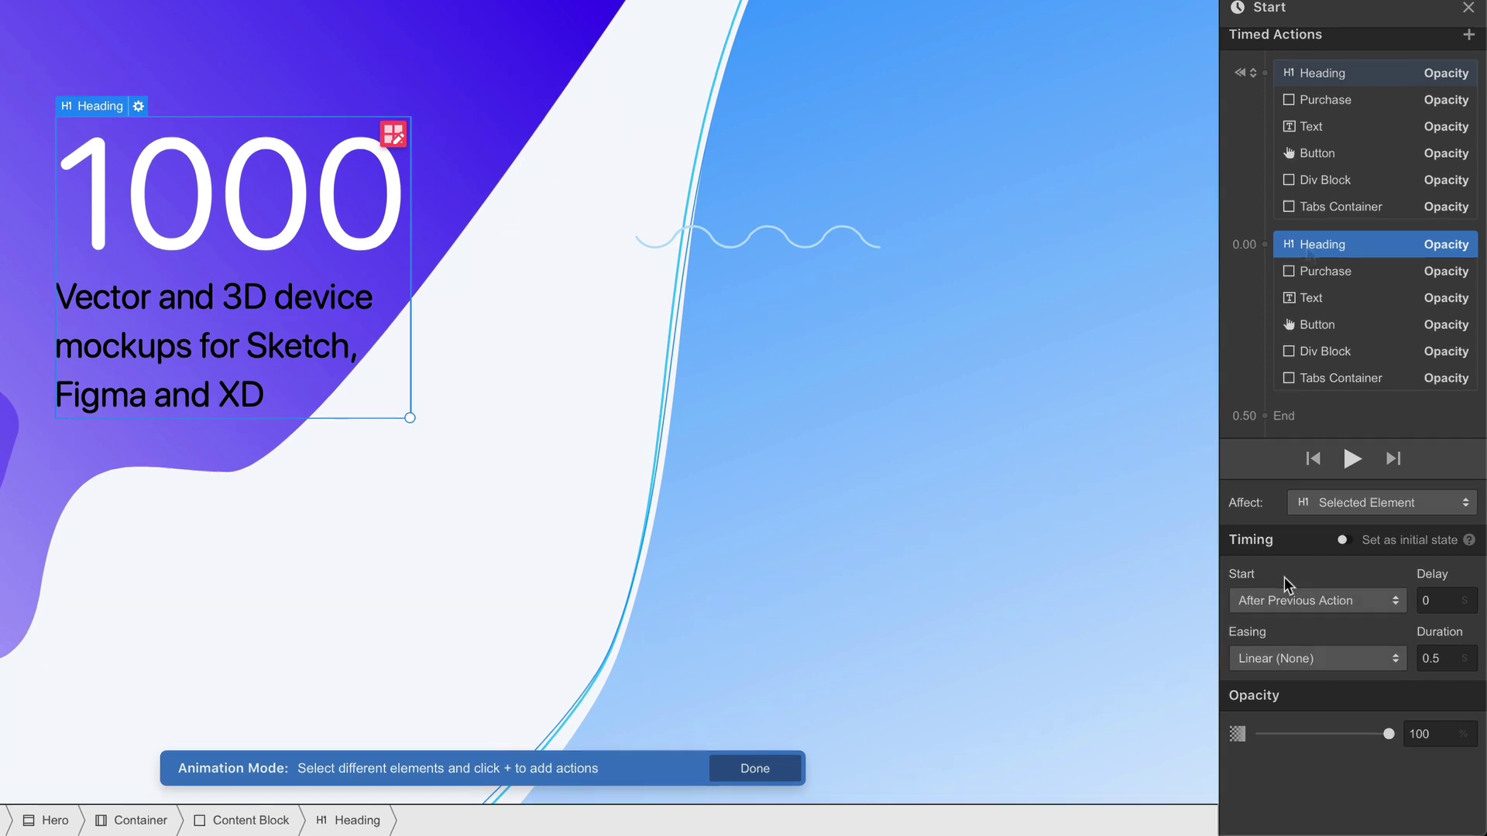
left_click(1347, 274)
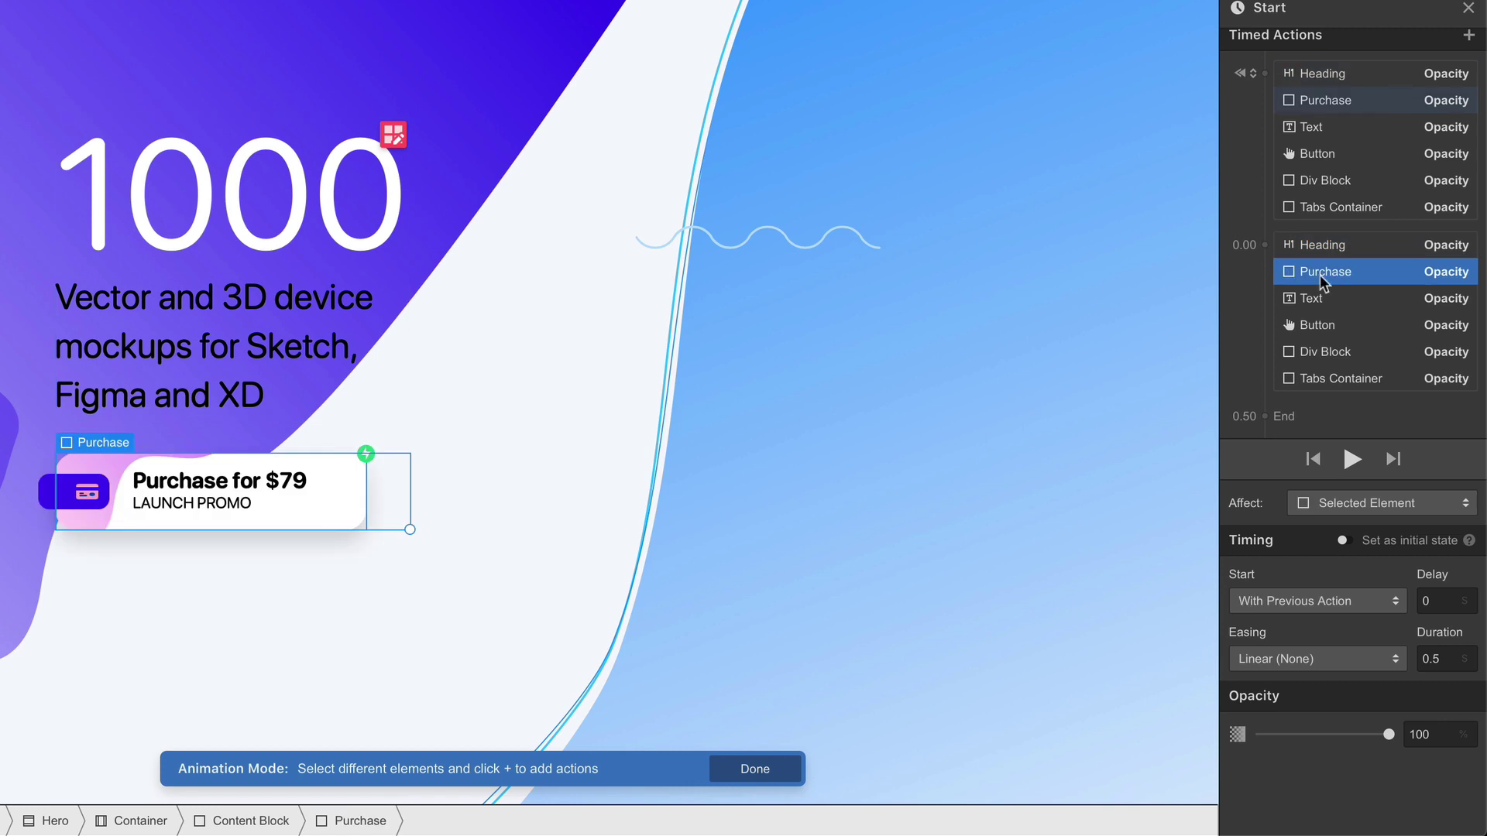
Give the Purchase fade-in a 0.1 s delay and the Text fade-in 0.2 s.
left_click(1448, 603)
type(".1")
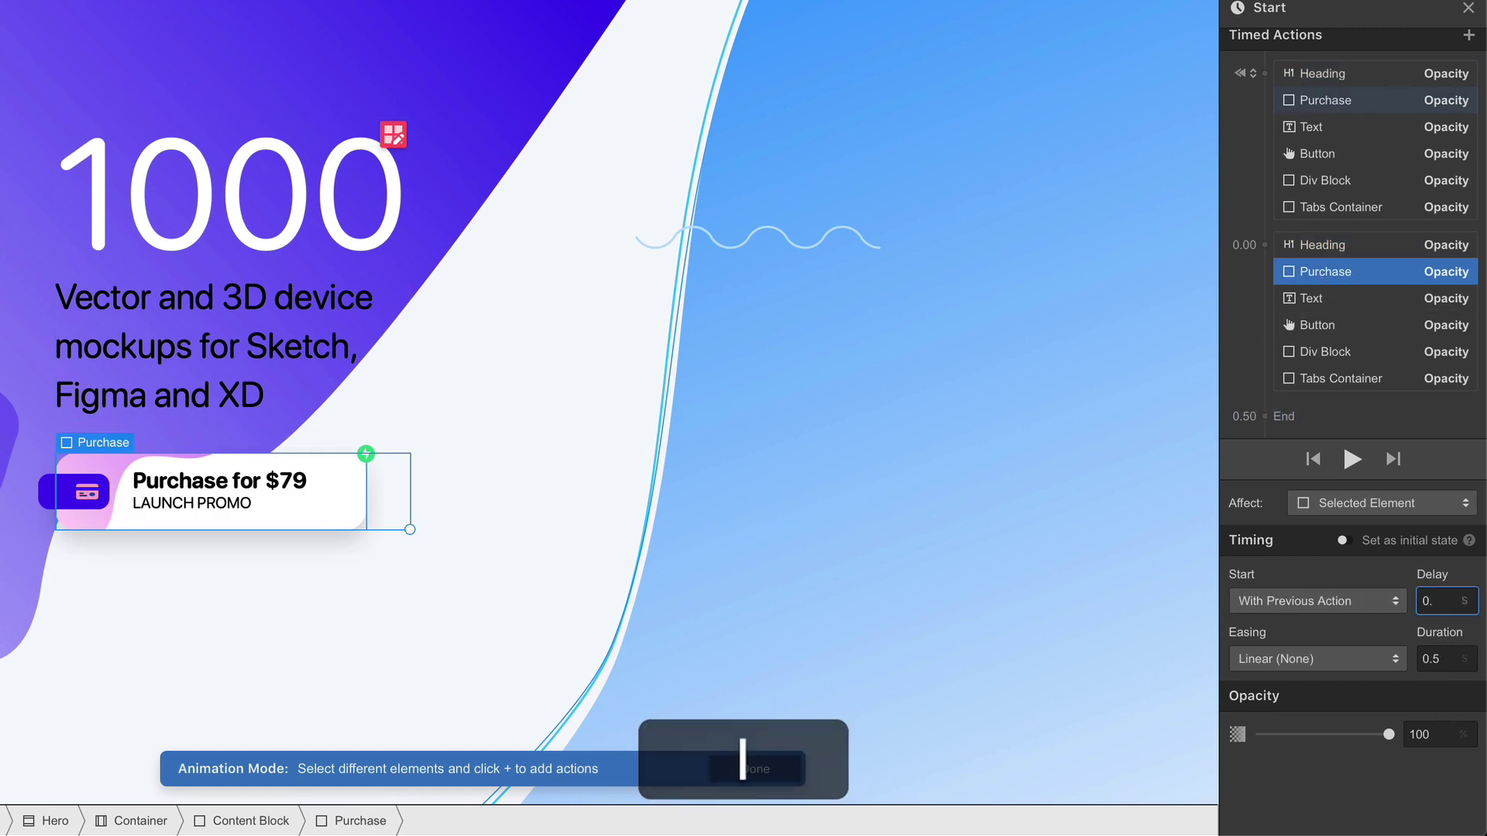
key("Return")
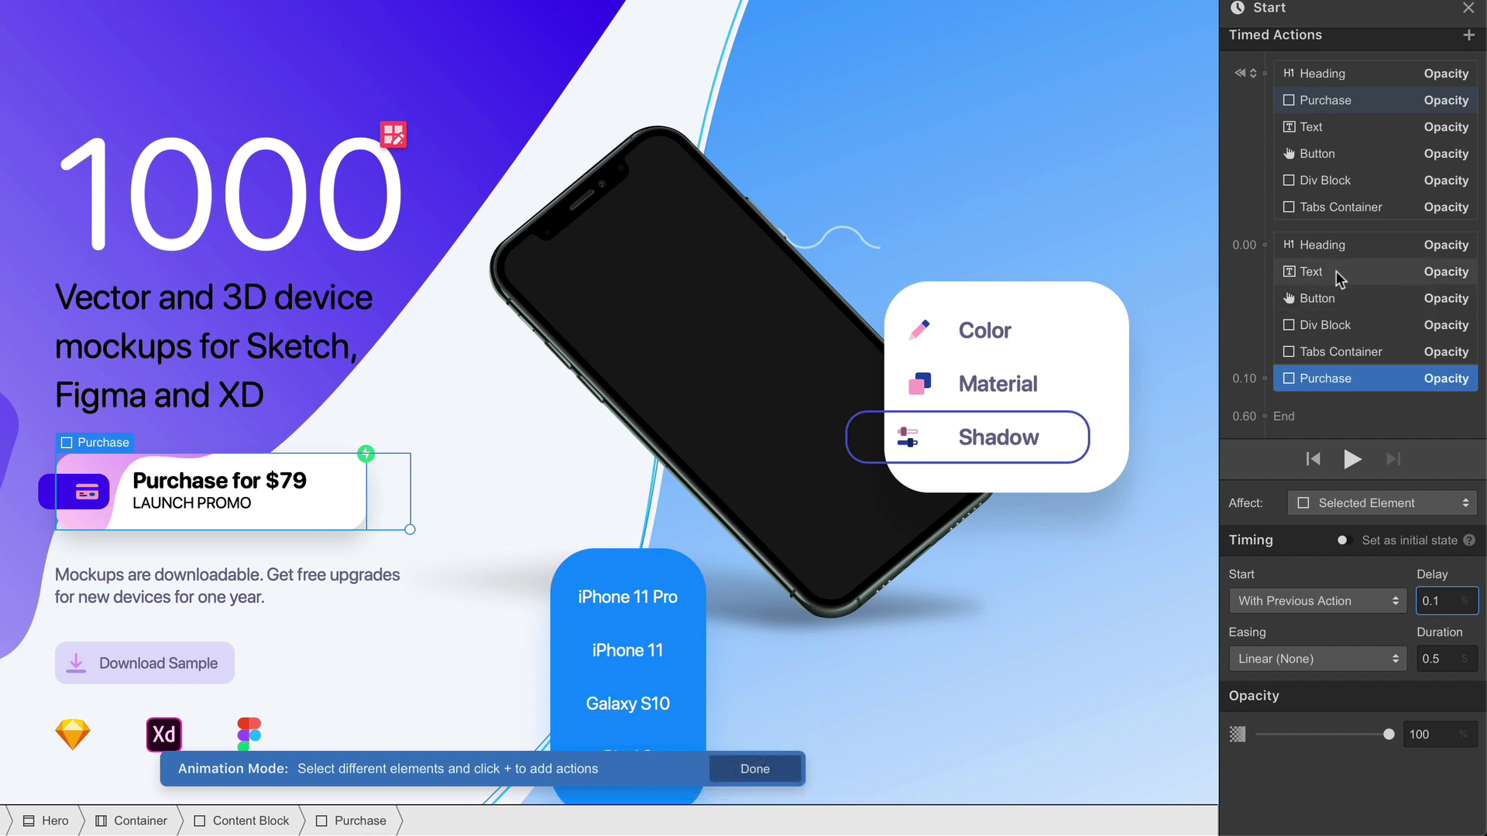
left_click(1336, 271)
left_click(1442, 599)
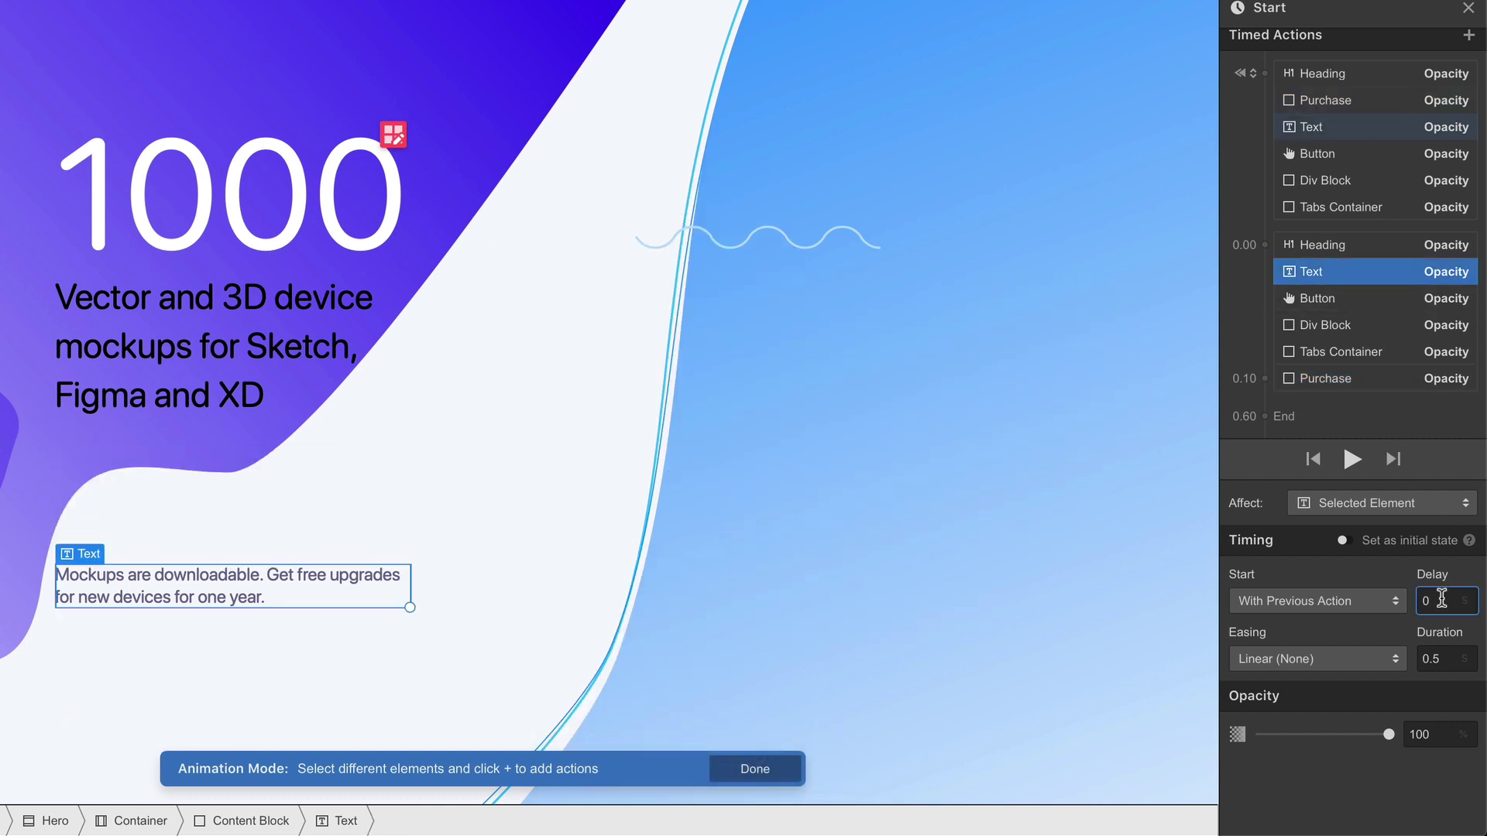
type(".2")
key("Return")
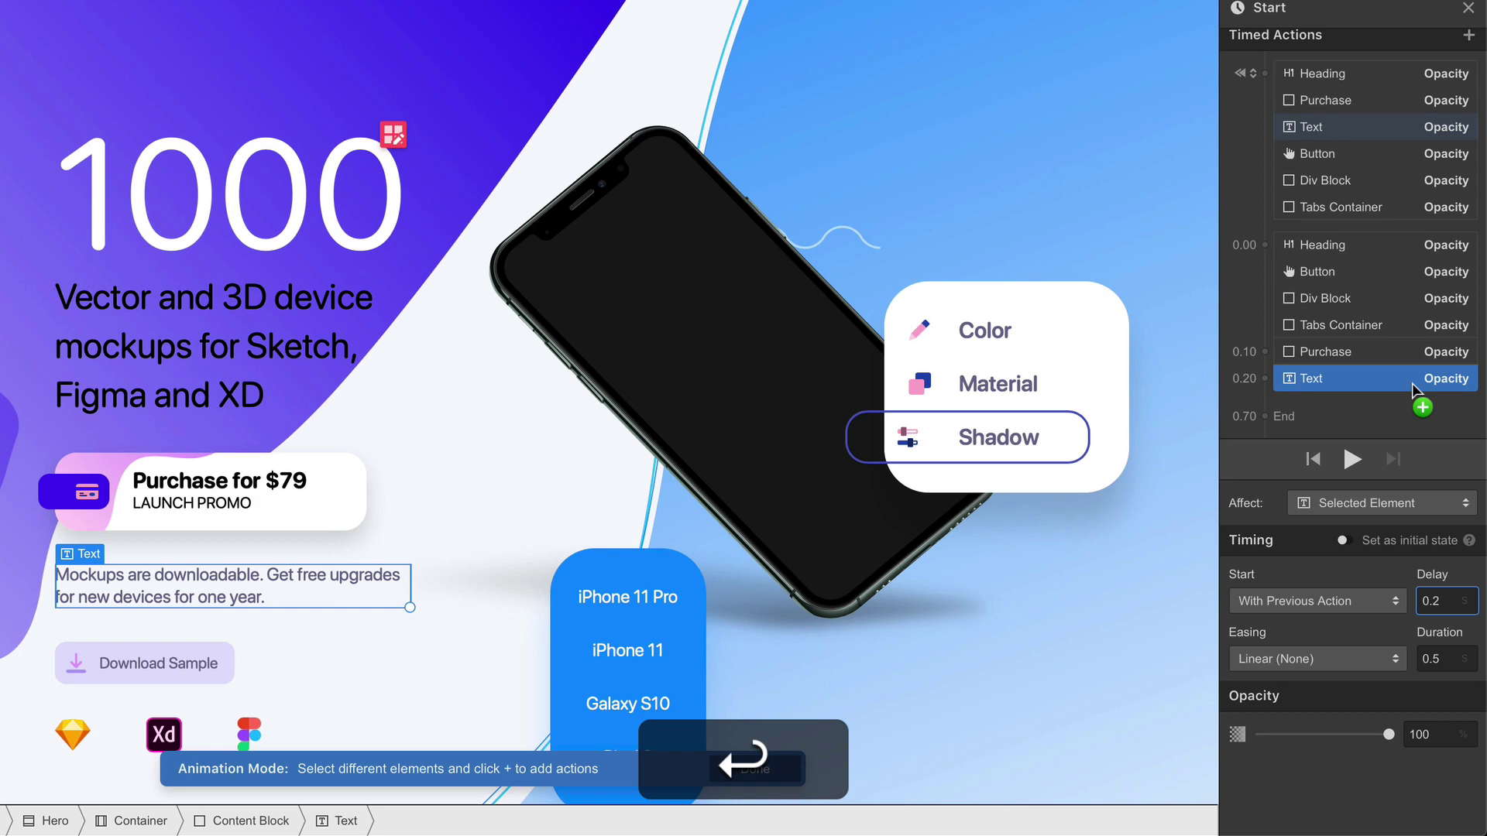
Set delays of 0.3 s for Button, 0.4 s for Div Block and 0.5 s for Tabs Container.
left_click(1304, 272)
left_click(1442, 600)
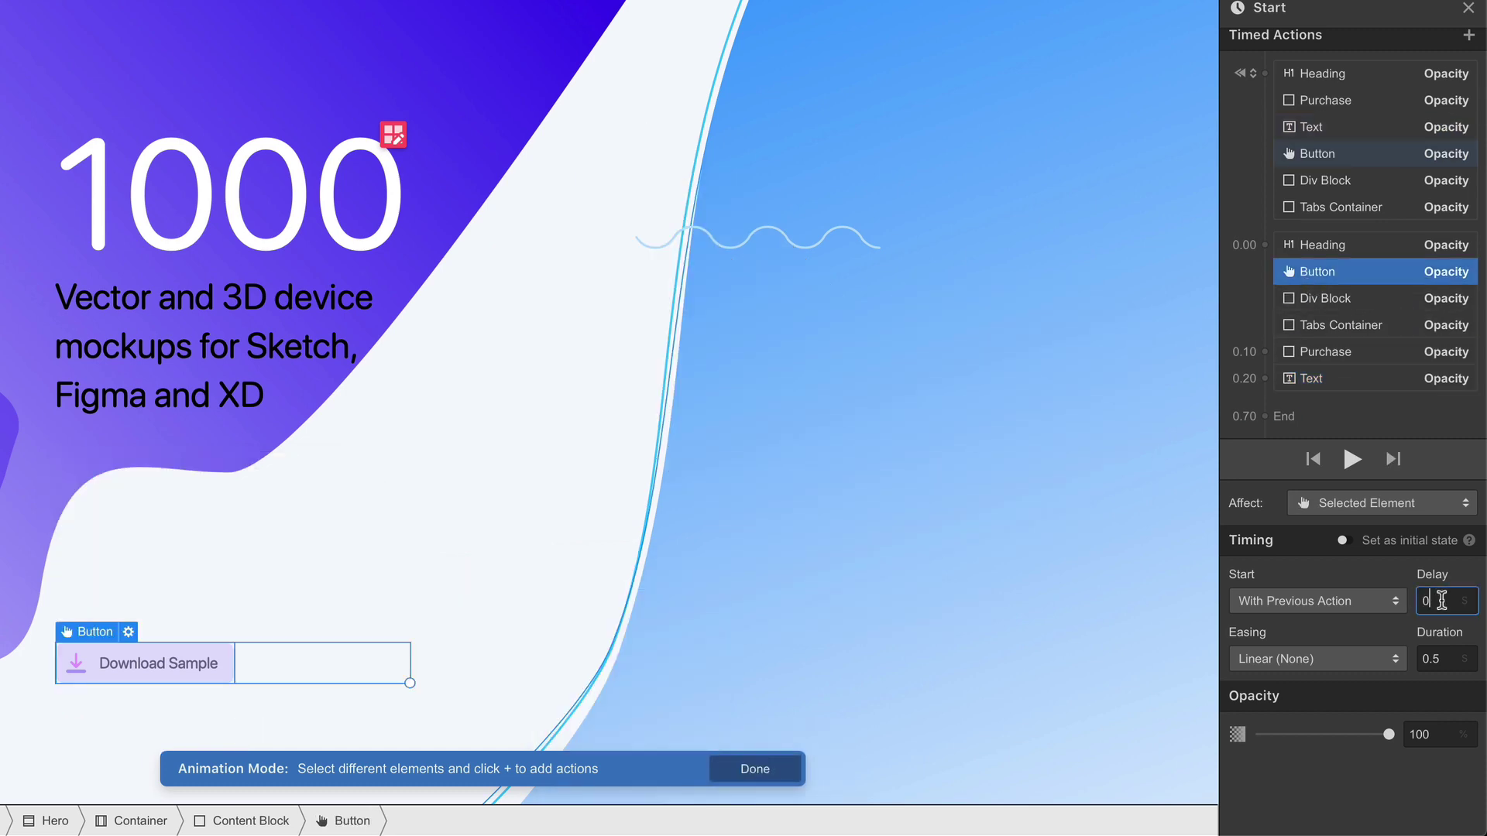
type(".3")
key("Return")
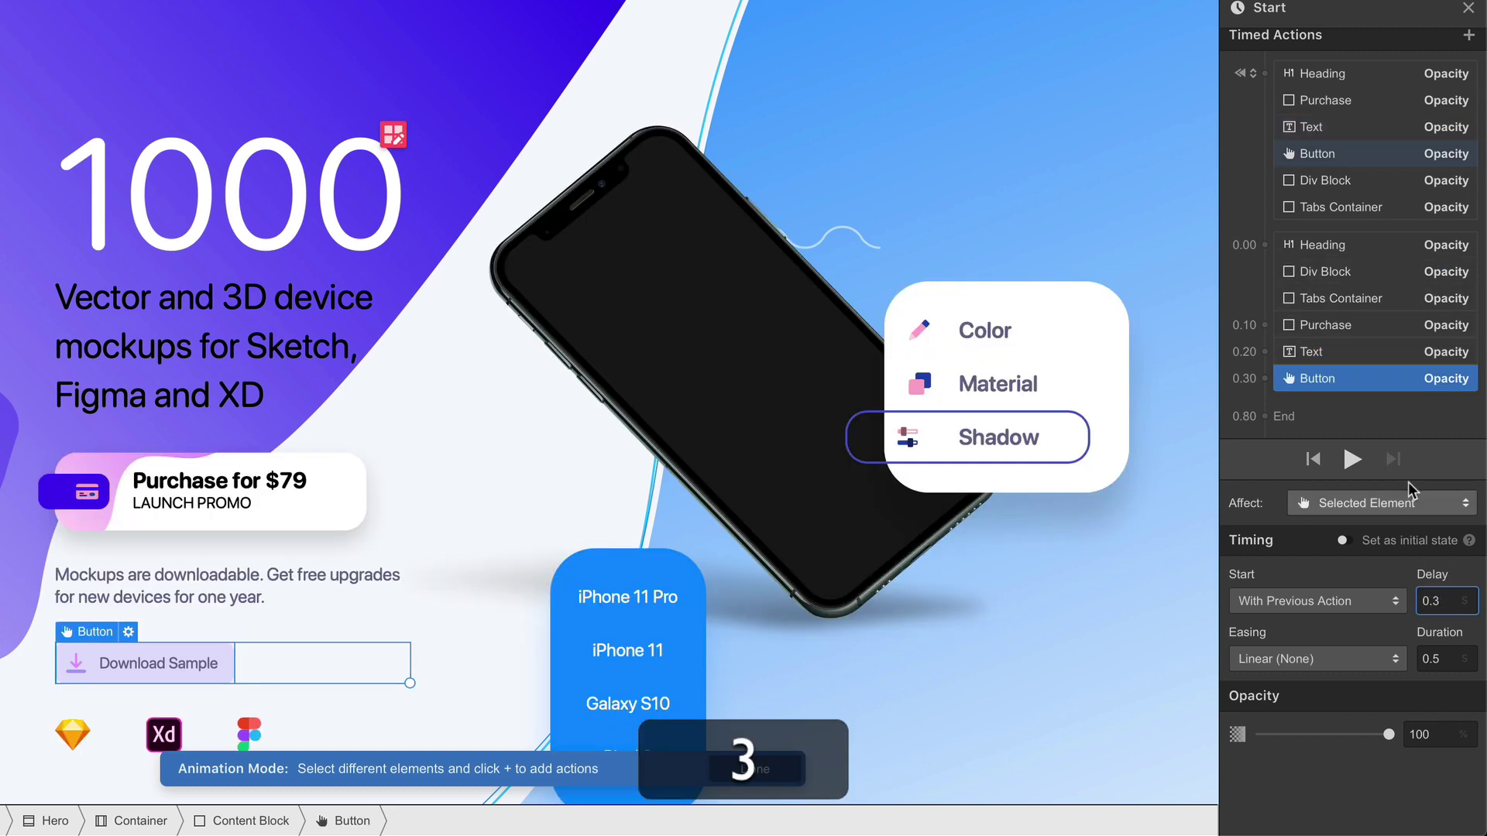
left_click(1348, 272)
left_click(1442, 601)
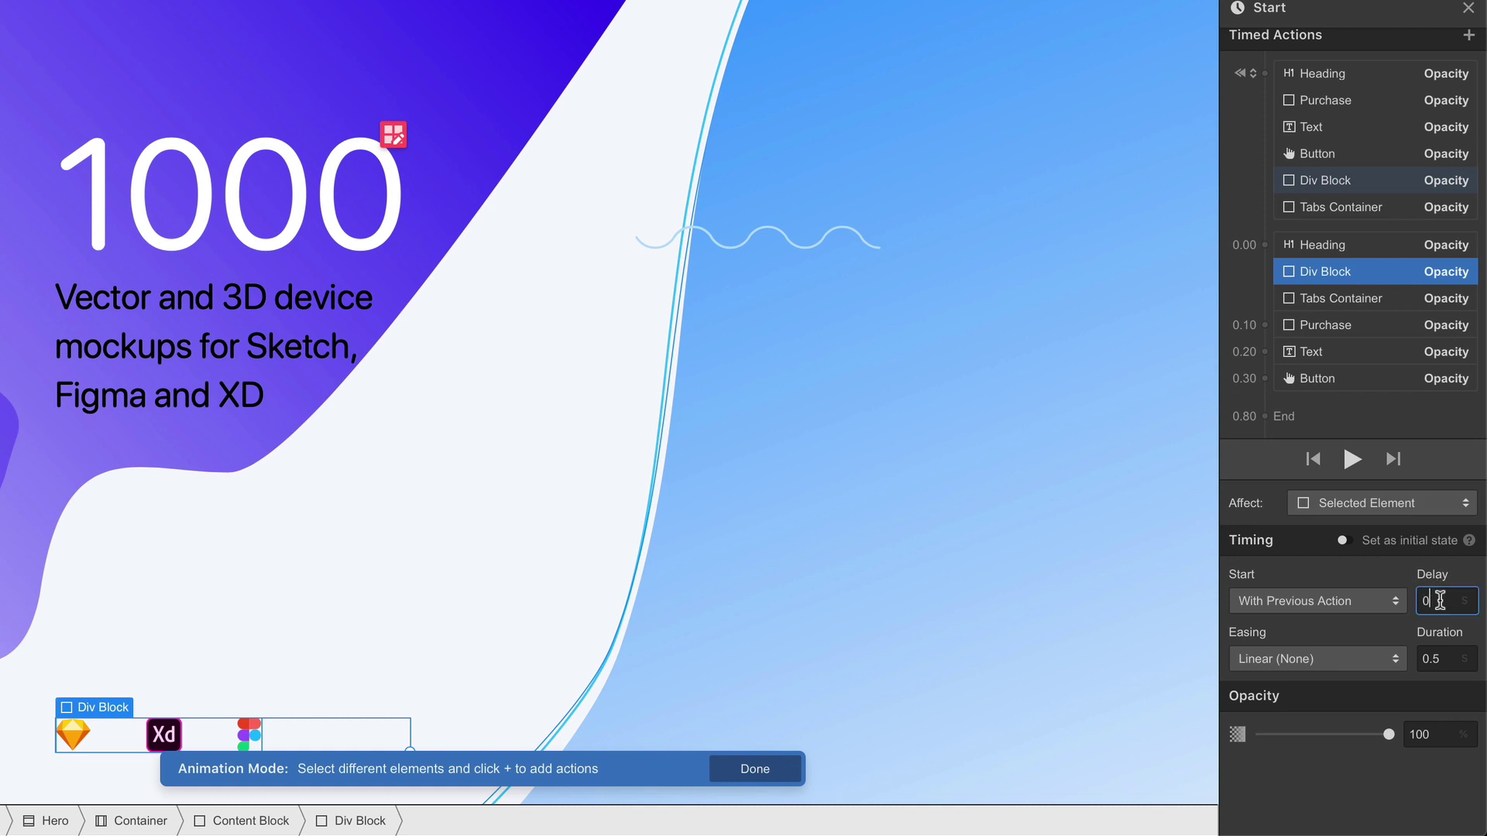
type(".4")
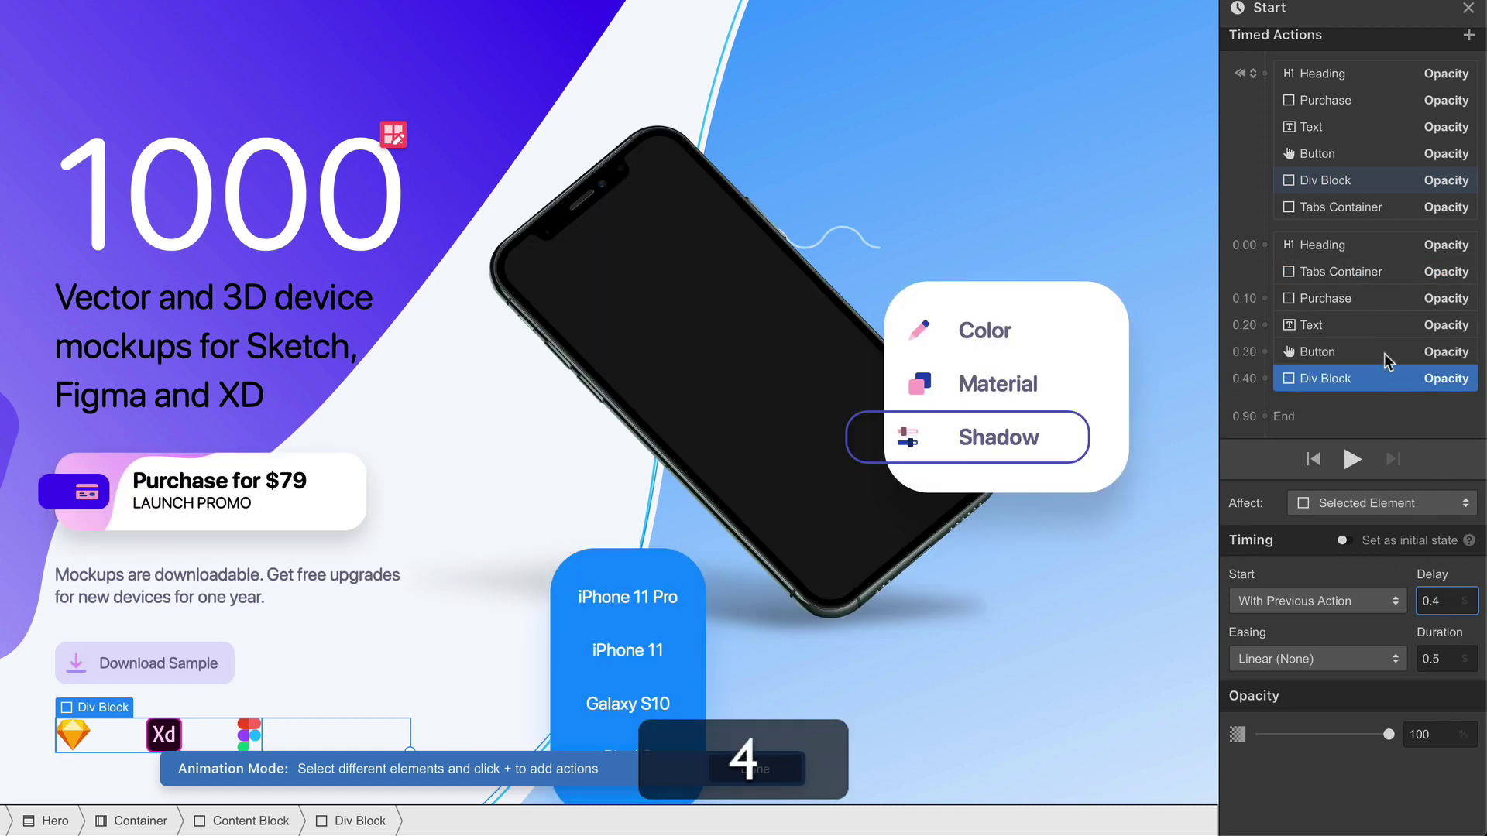
left_click(1352, 273)
left_click(1442, 601)
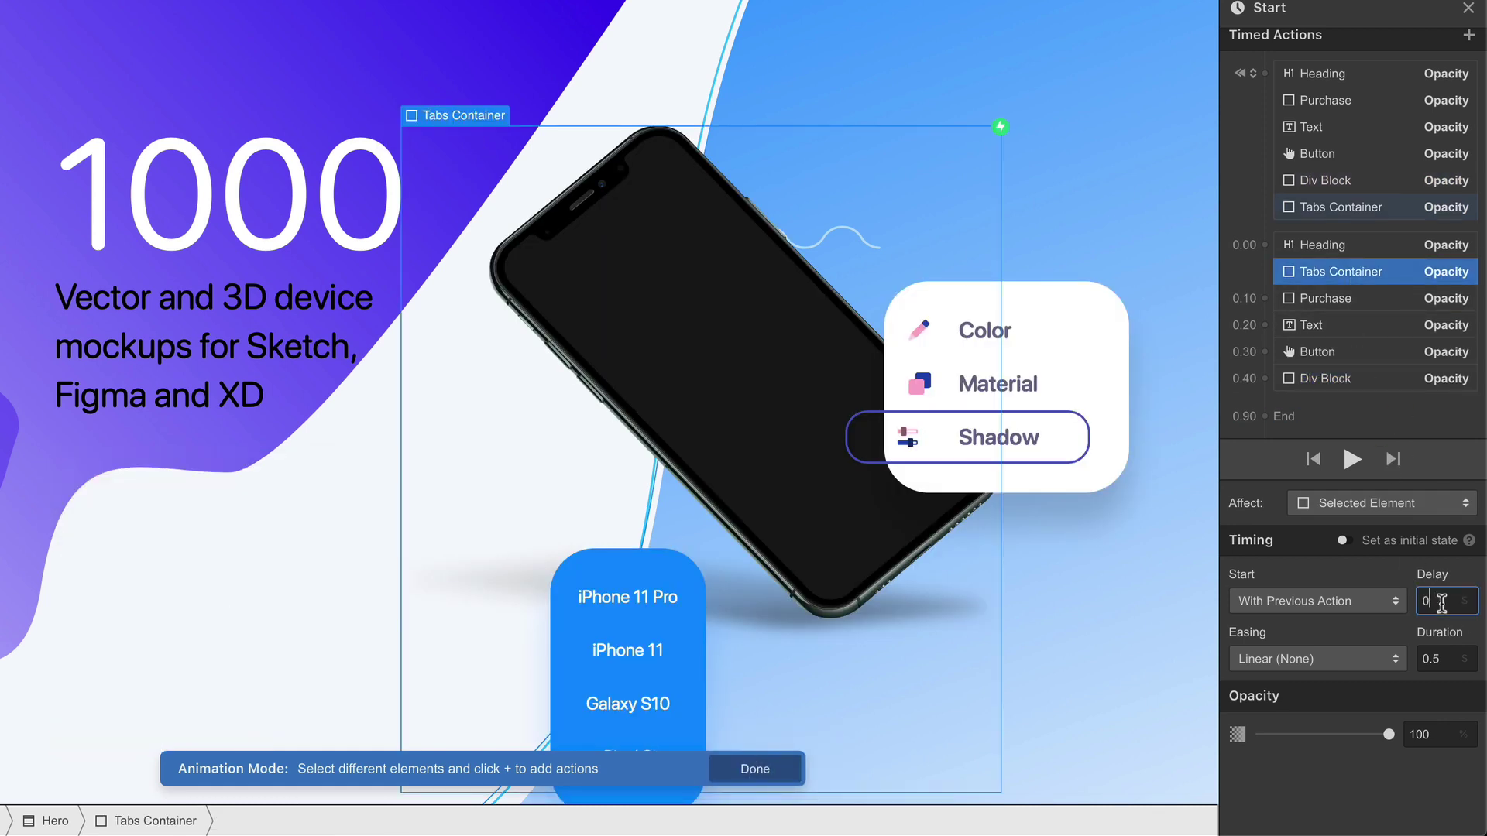
type(".5")
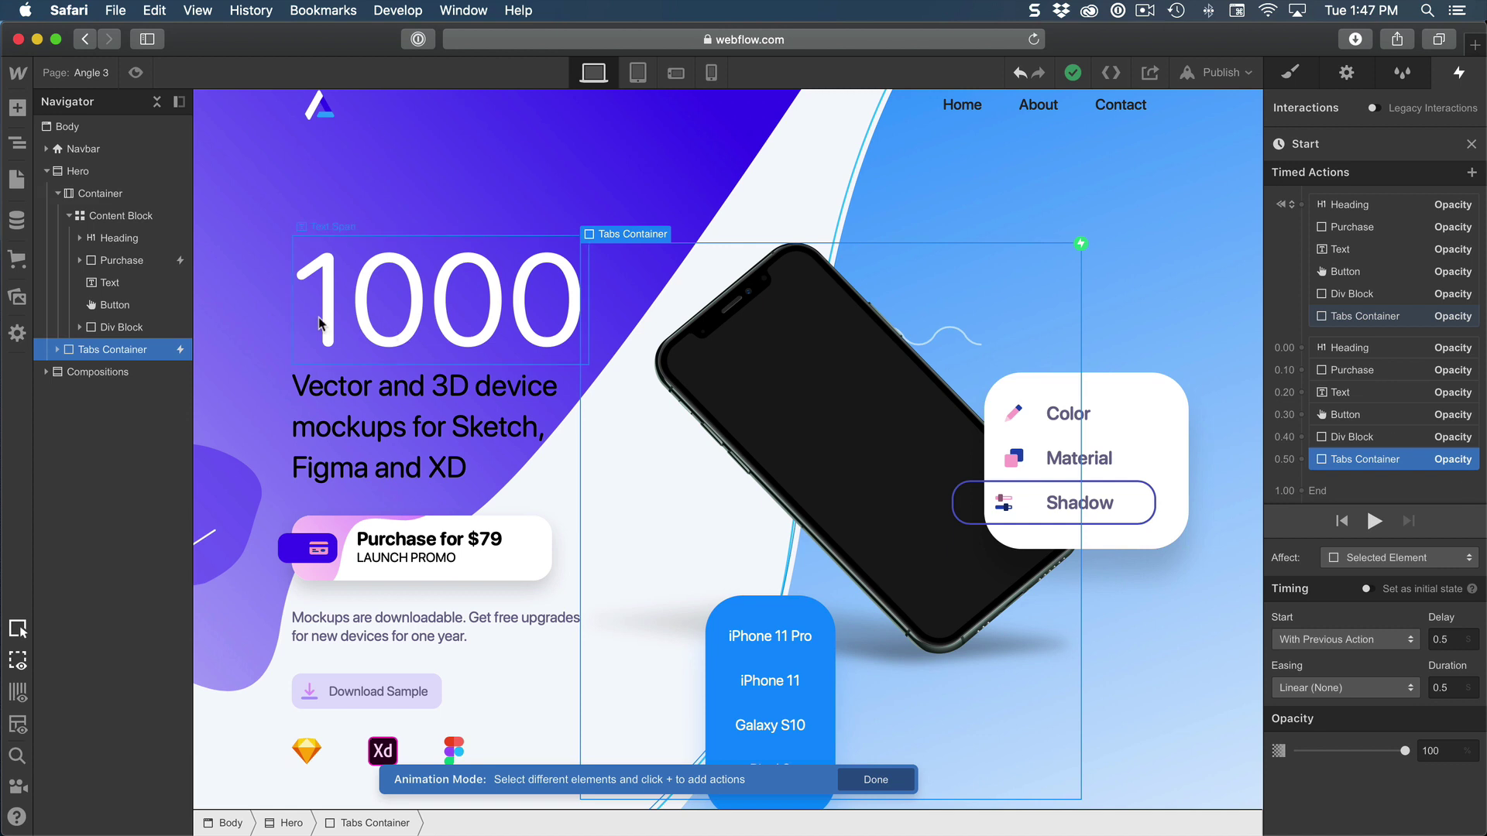
left_click(136, 240)
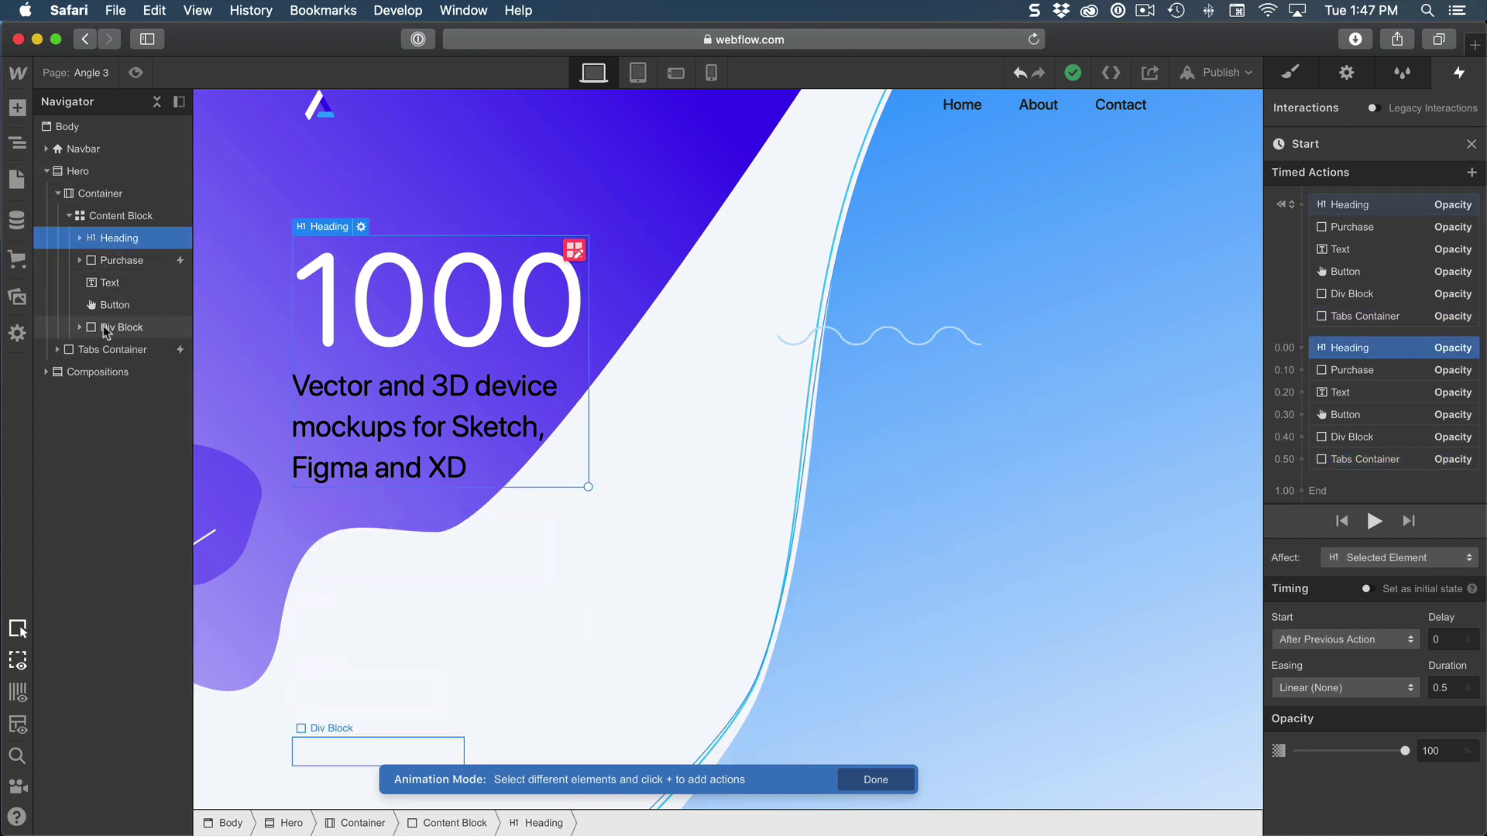
left_click(106, 352)
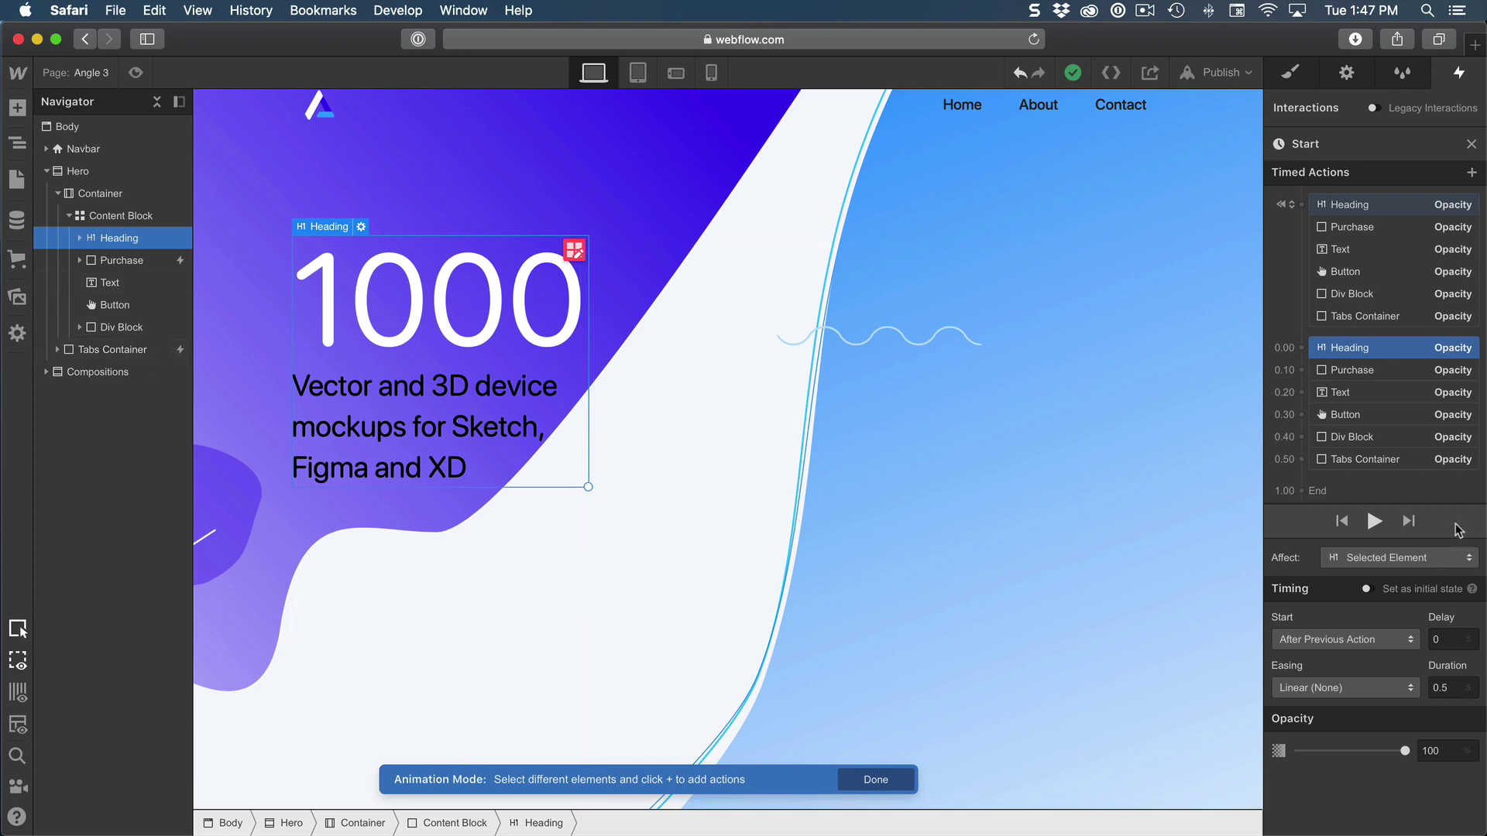
left_click(1392, 463)
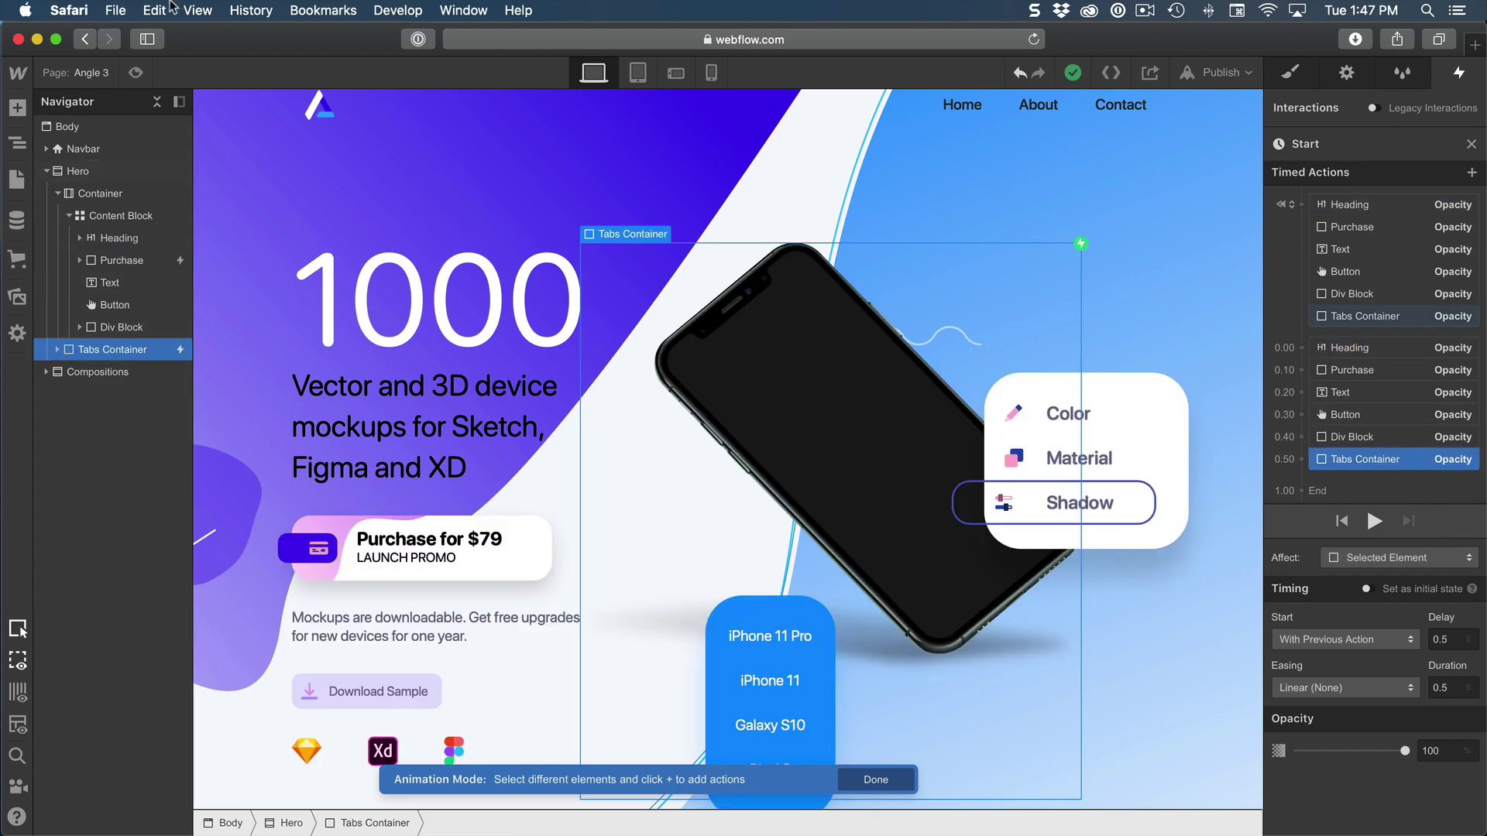
left_click(135, 72)
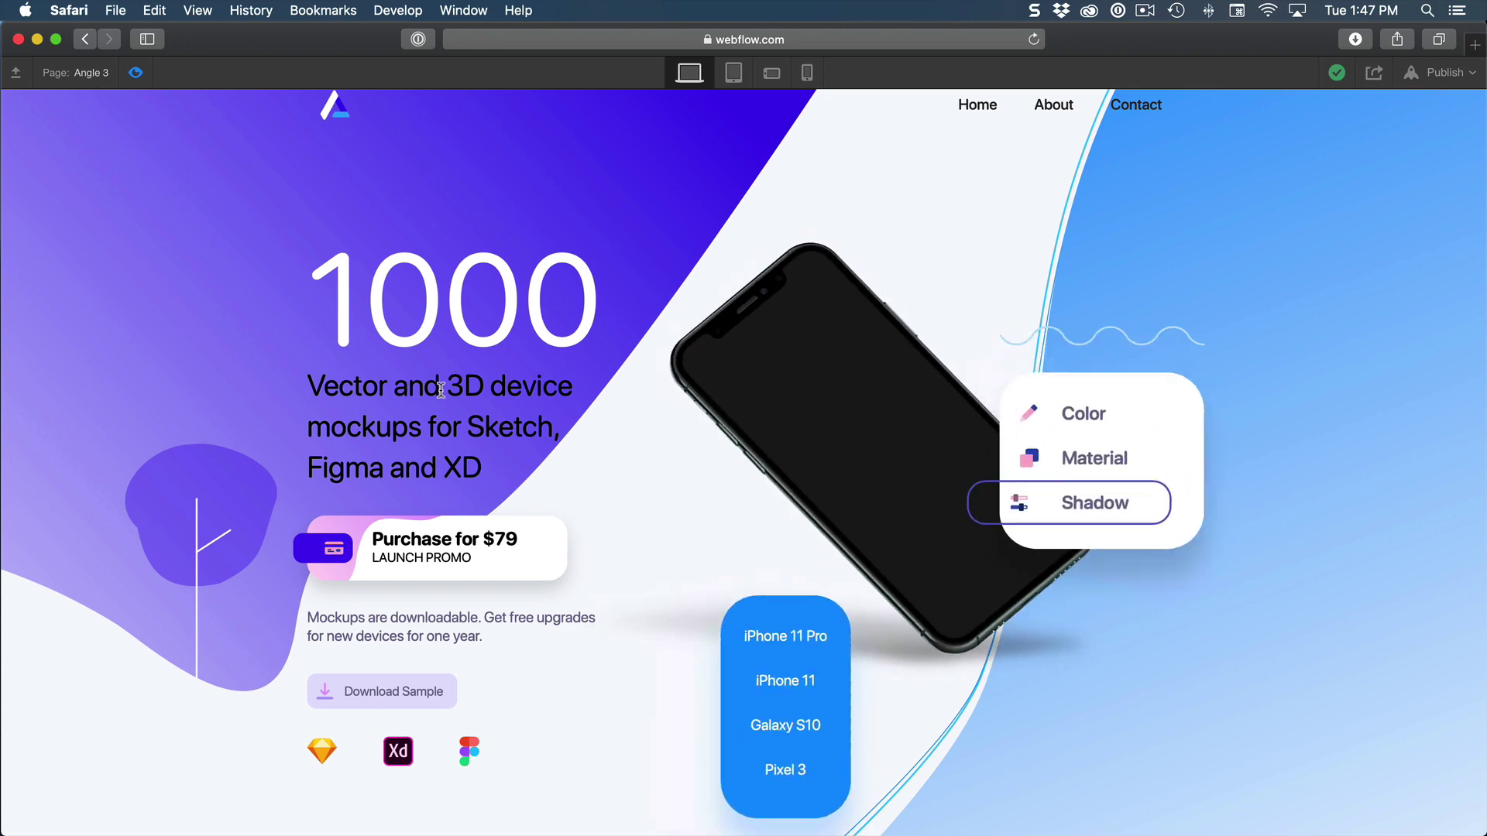
left_click(135, 72)
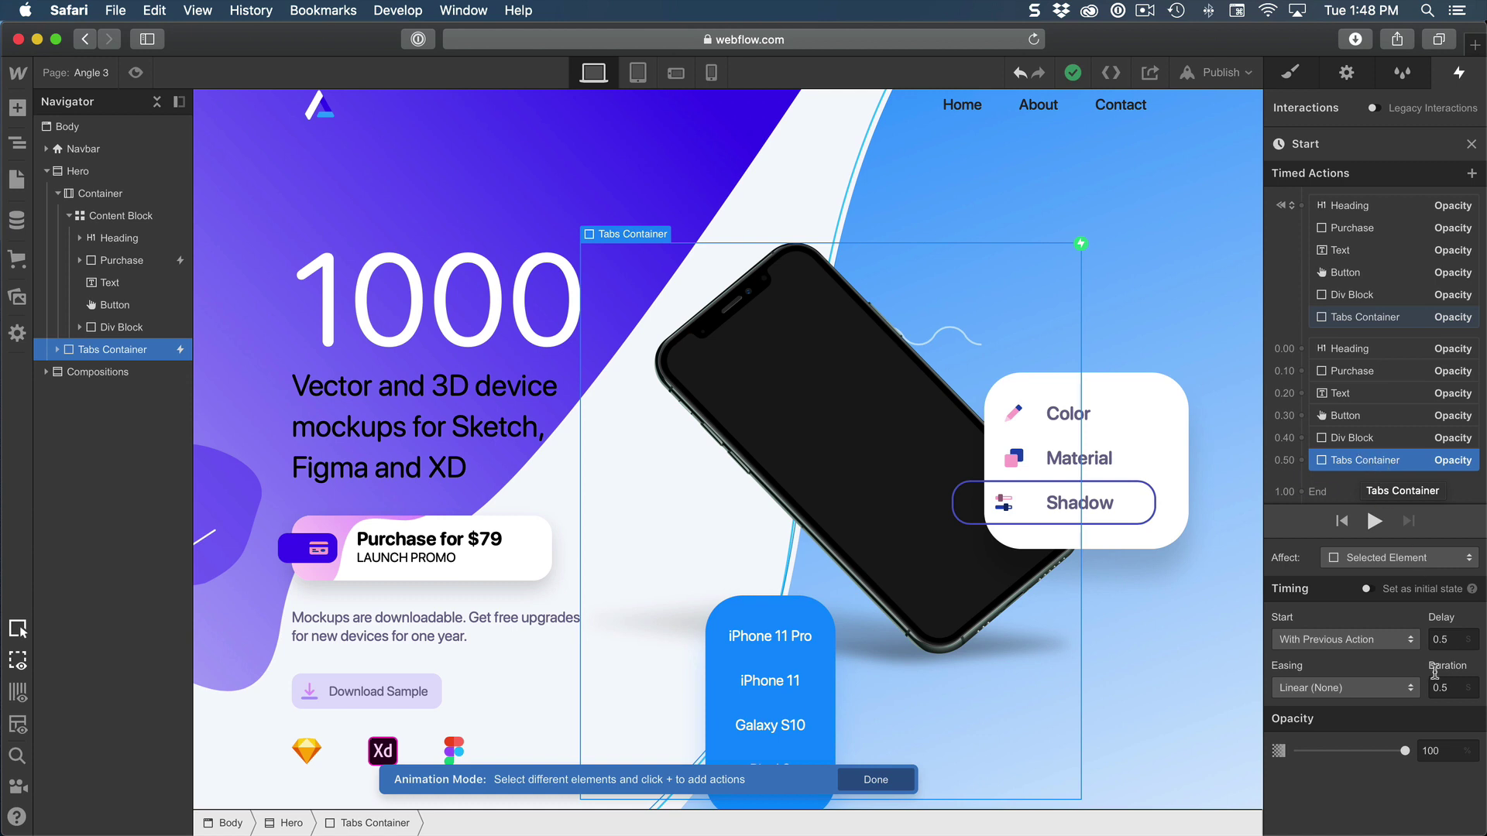
left_click(1317, 690)
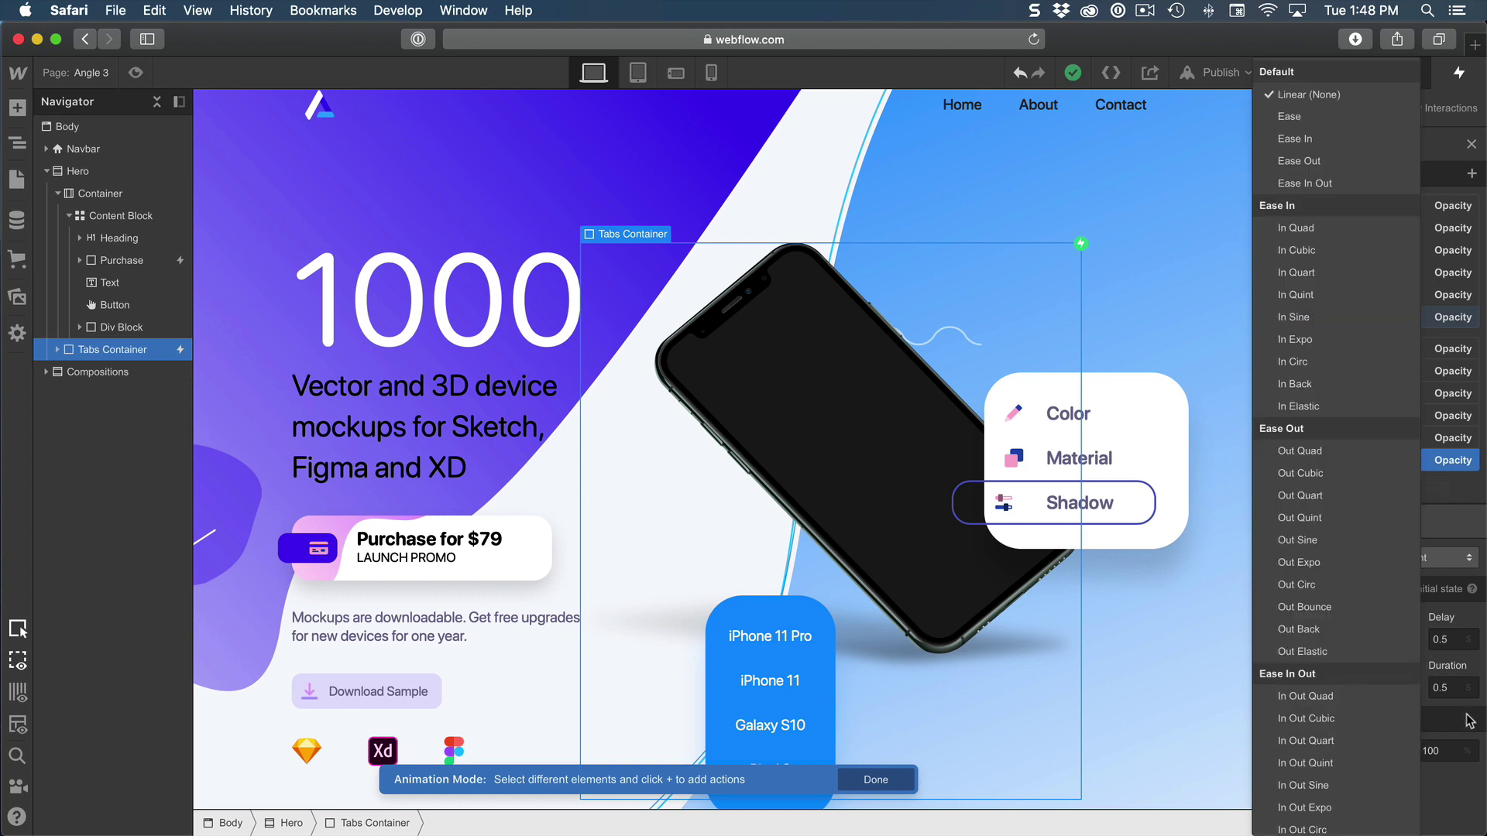
left_click(1469, 721)
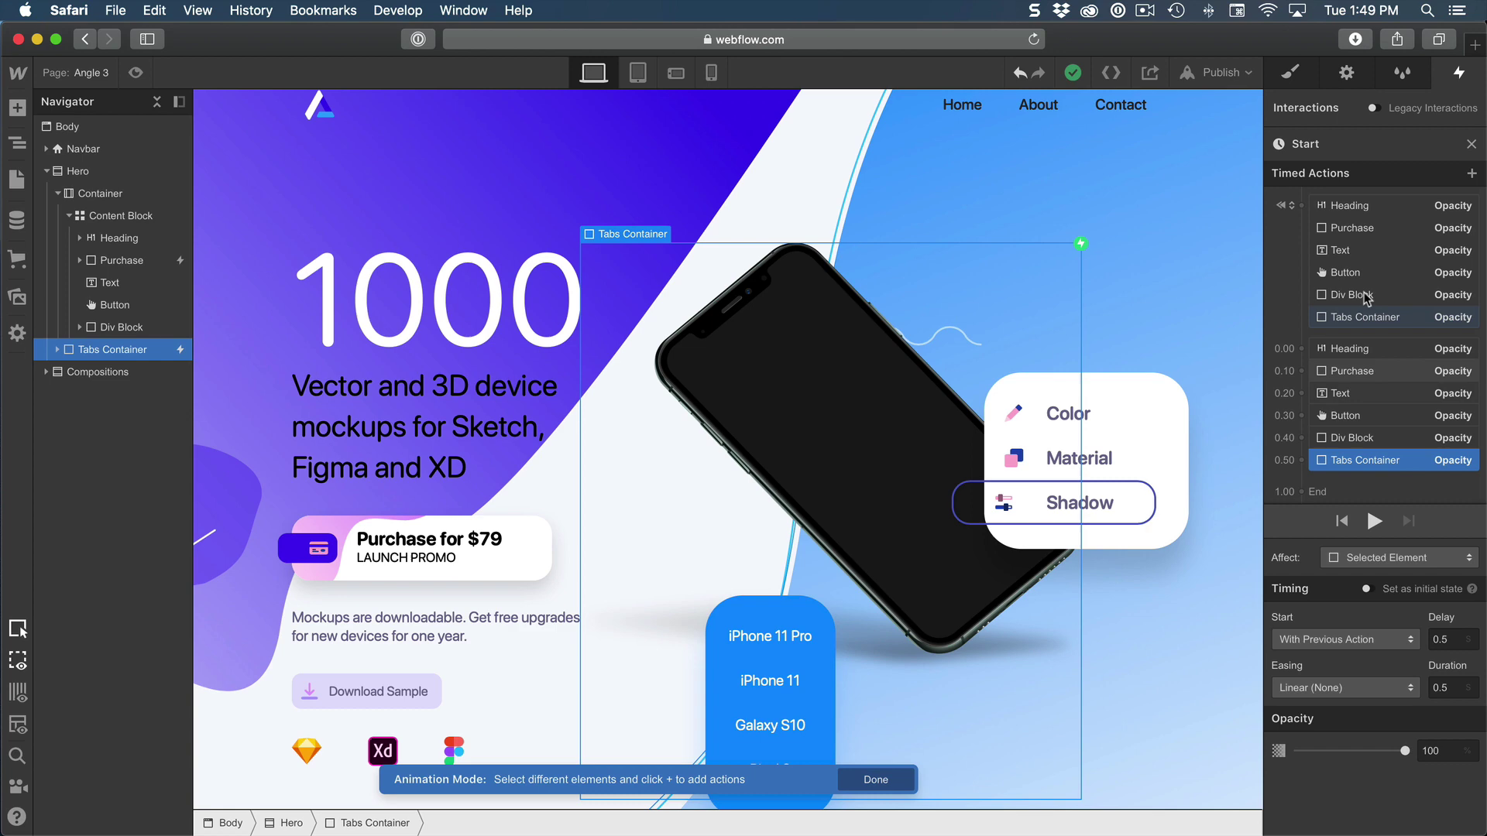
left_click(1371, 208)
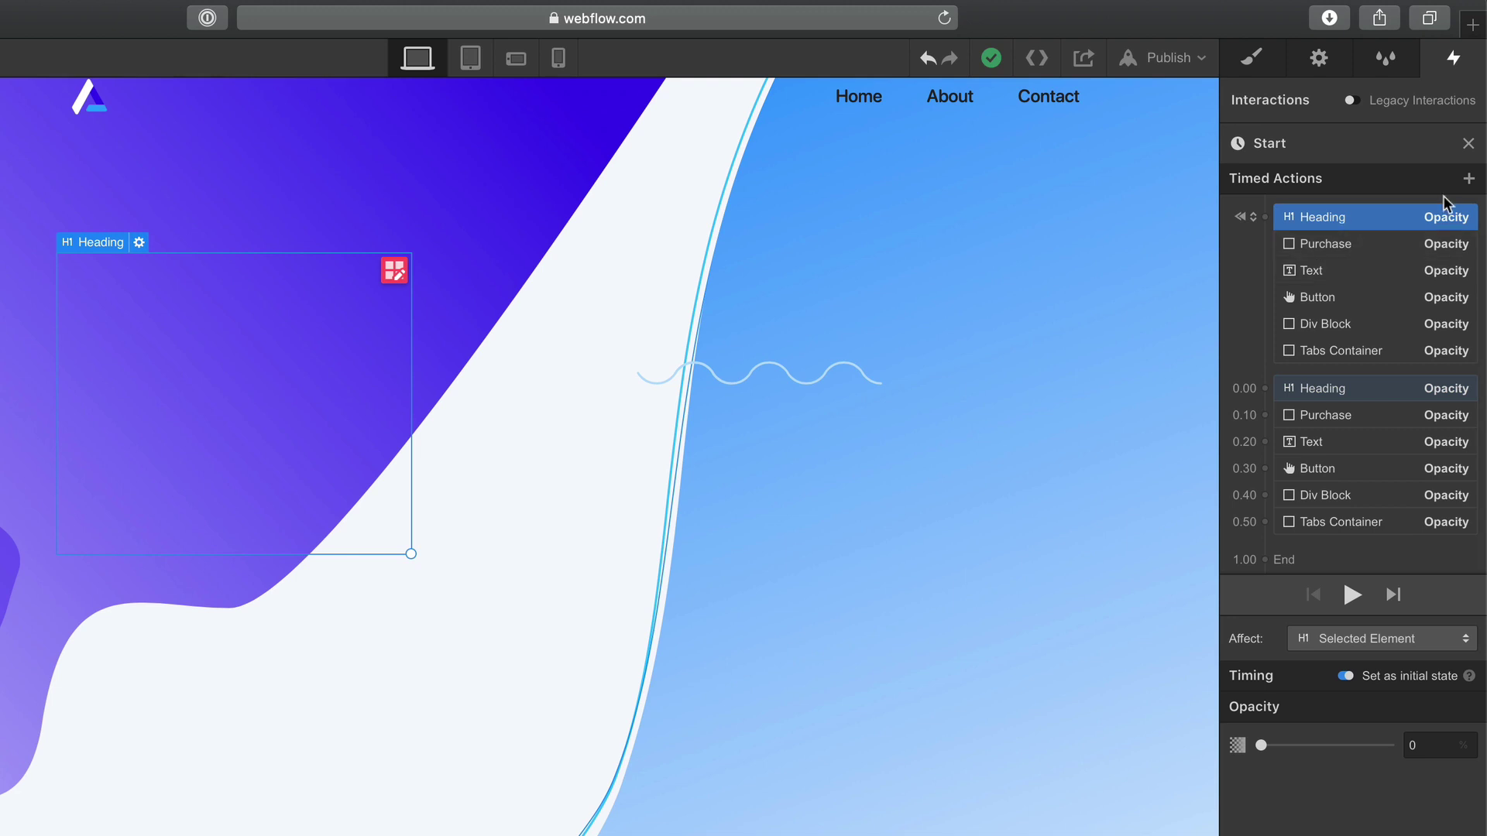
Add initial-state Move actions for the Heading, Purchase, Text and Button.
left_click(1466, 180)
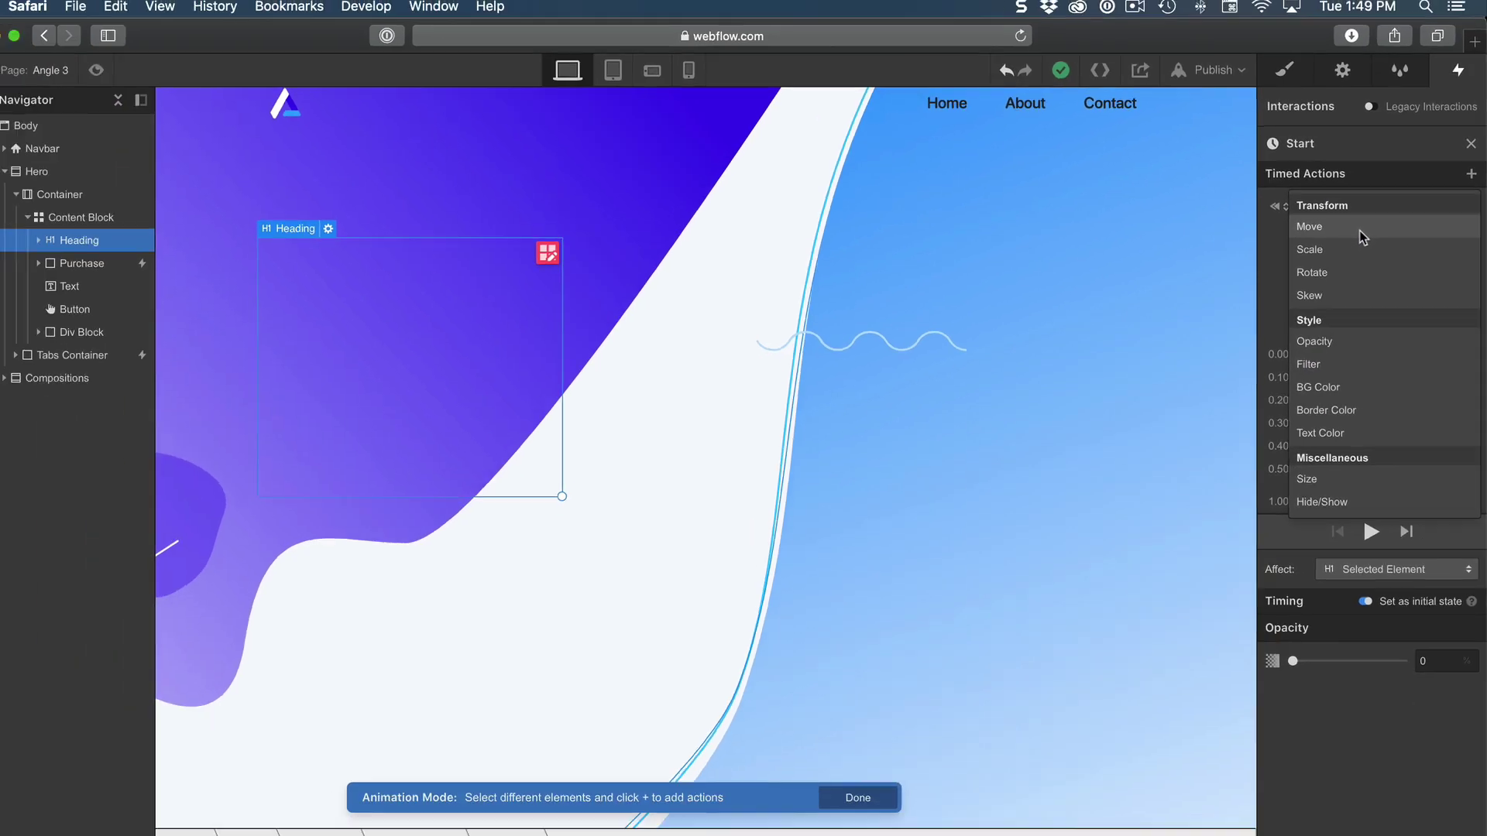
left_click(1347, 240)
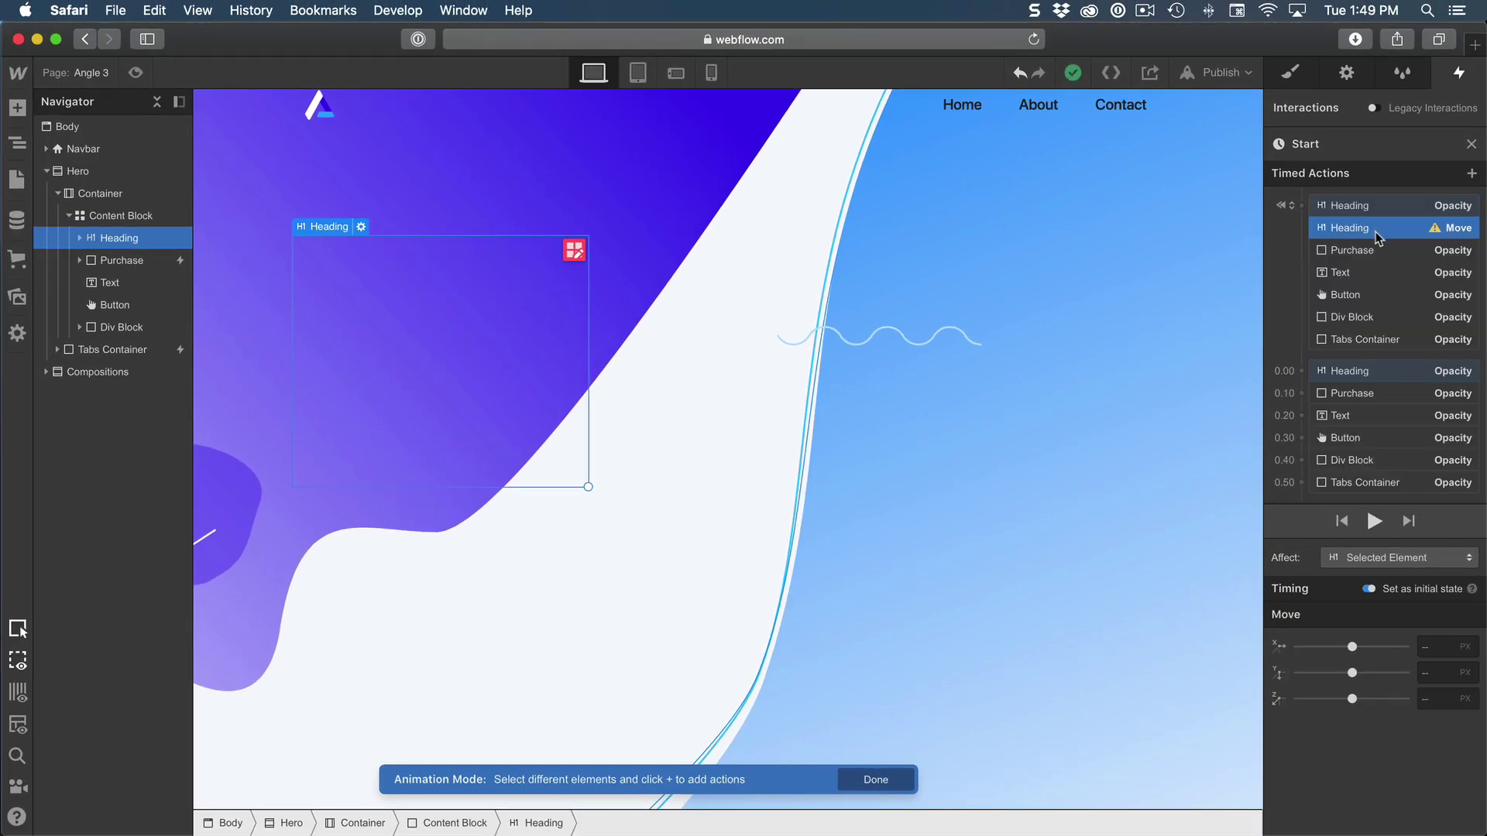
left_click(1374, 253)
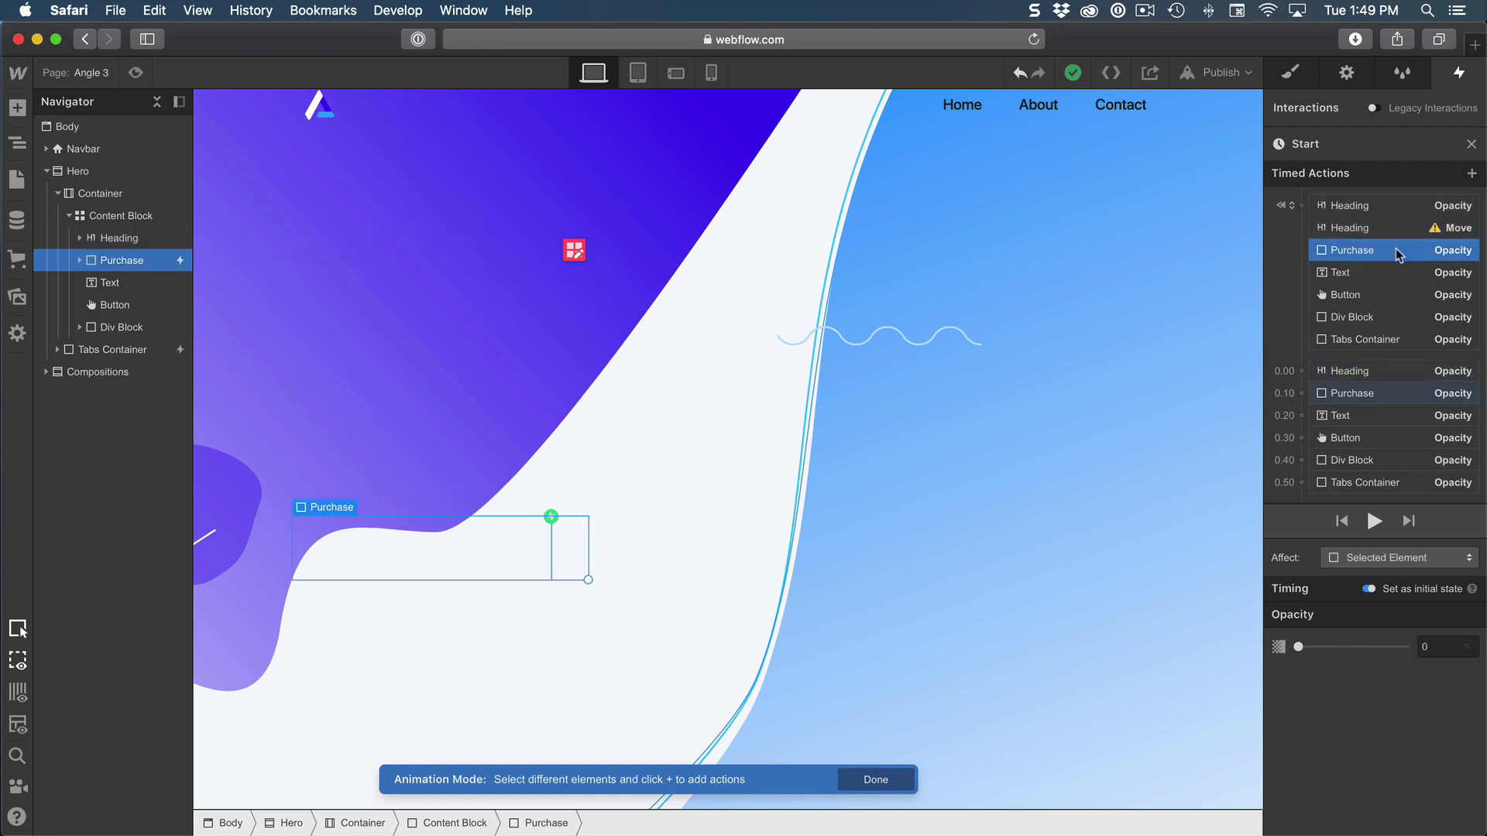
left_click(1471, 173)
left_click(1384, 226)
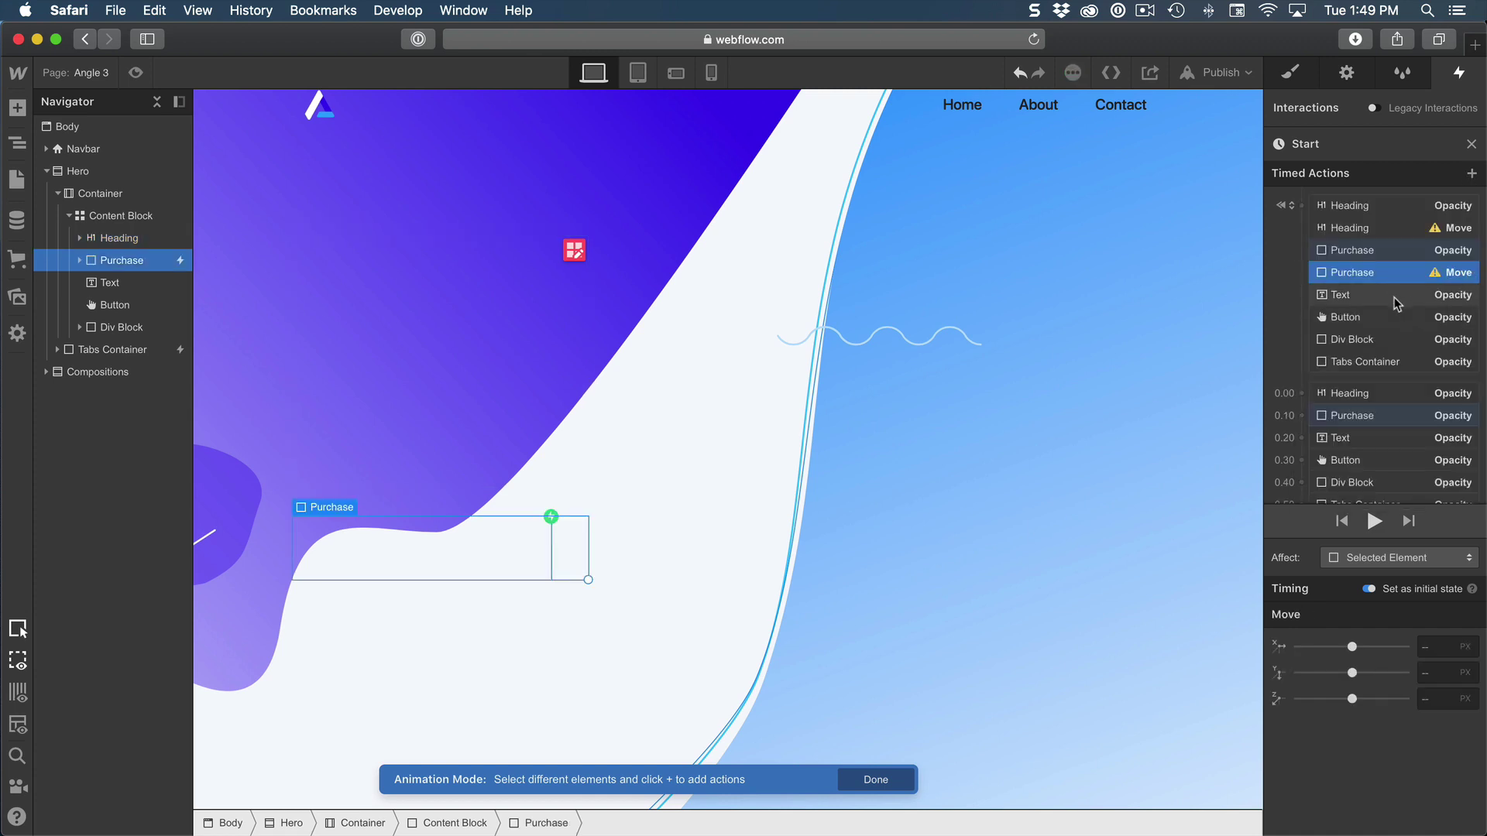
left_click(1369, 294)
left_click(1471, 173)
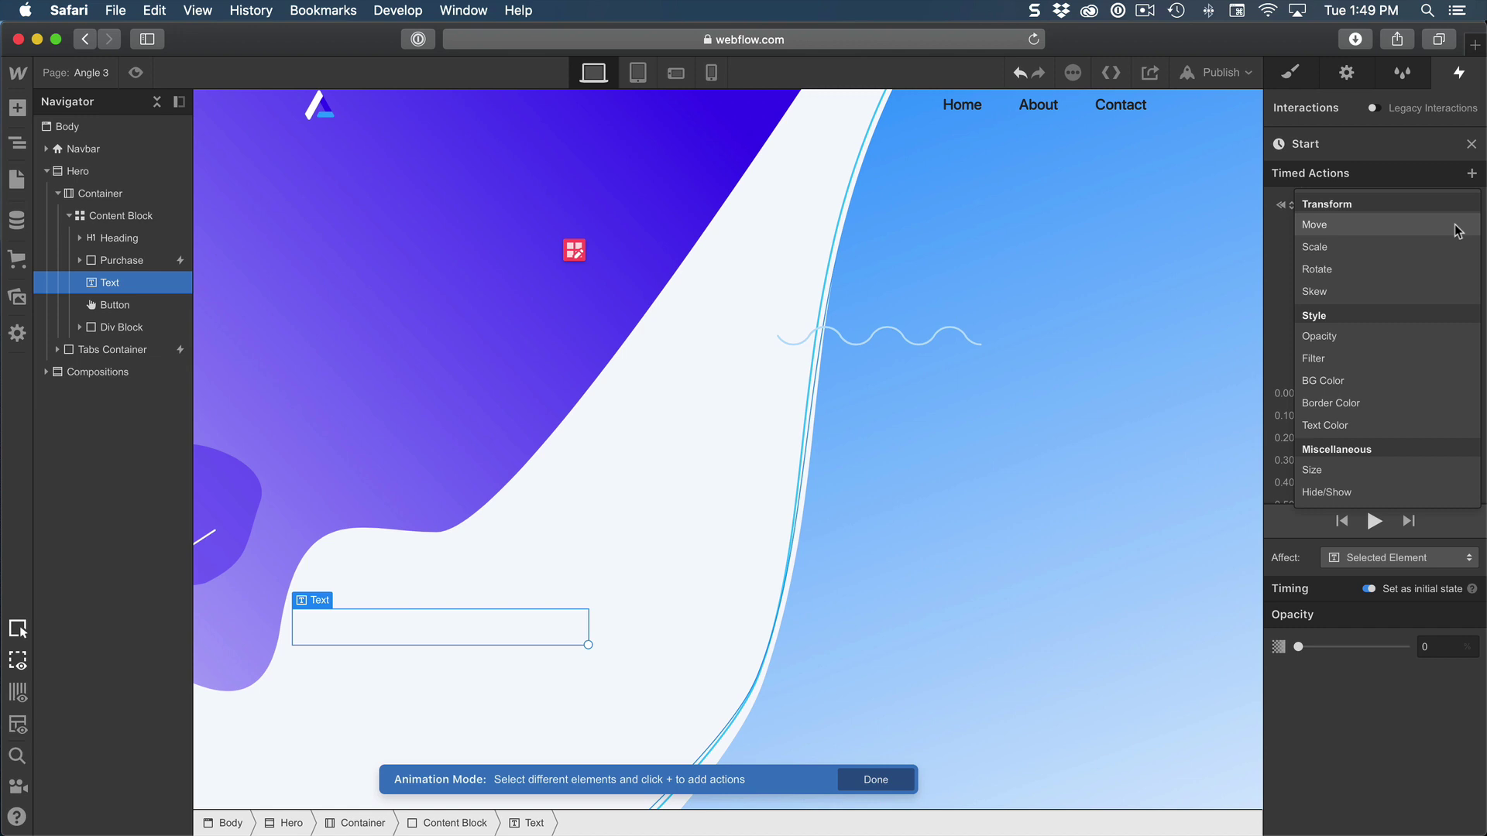
left_click(1394, 226)
left_click(1363, 342)
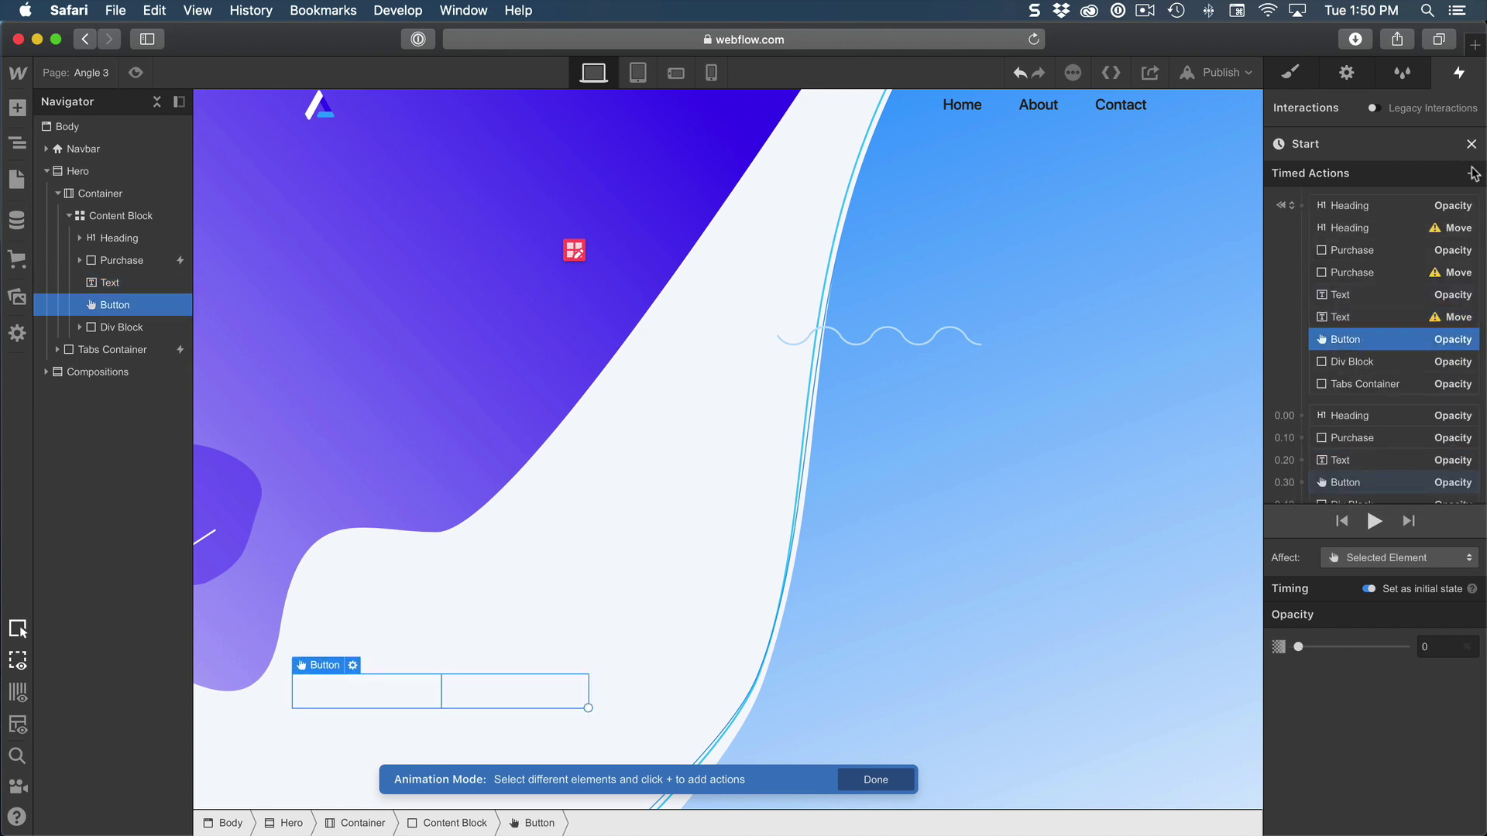
left_click(1471, 172)
left_click(1411, 230)
Add Move actions for Div Block and Tabs Container, placing the Tabs one in the initial group.
left_click(1379, 383)
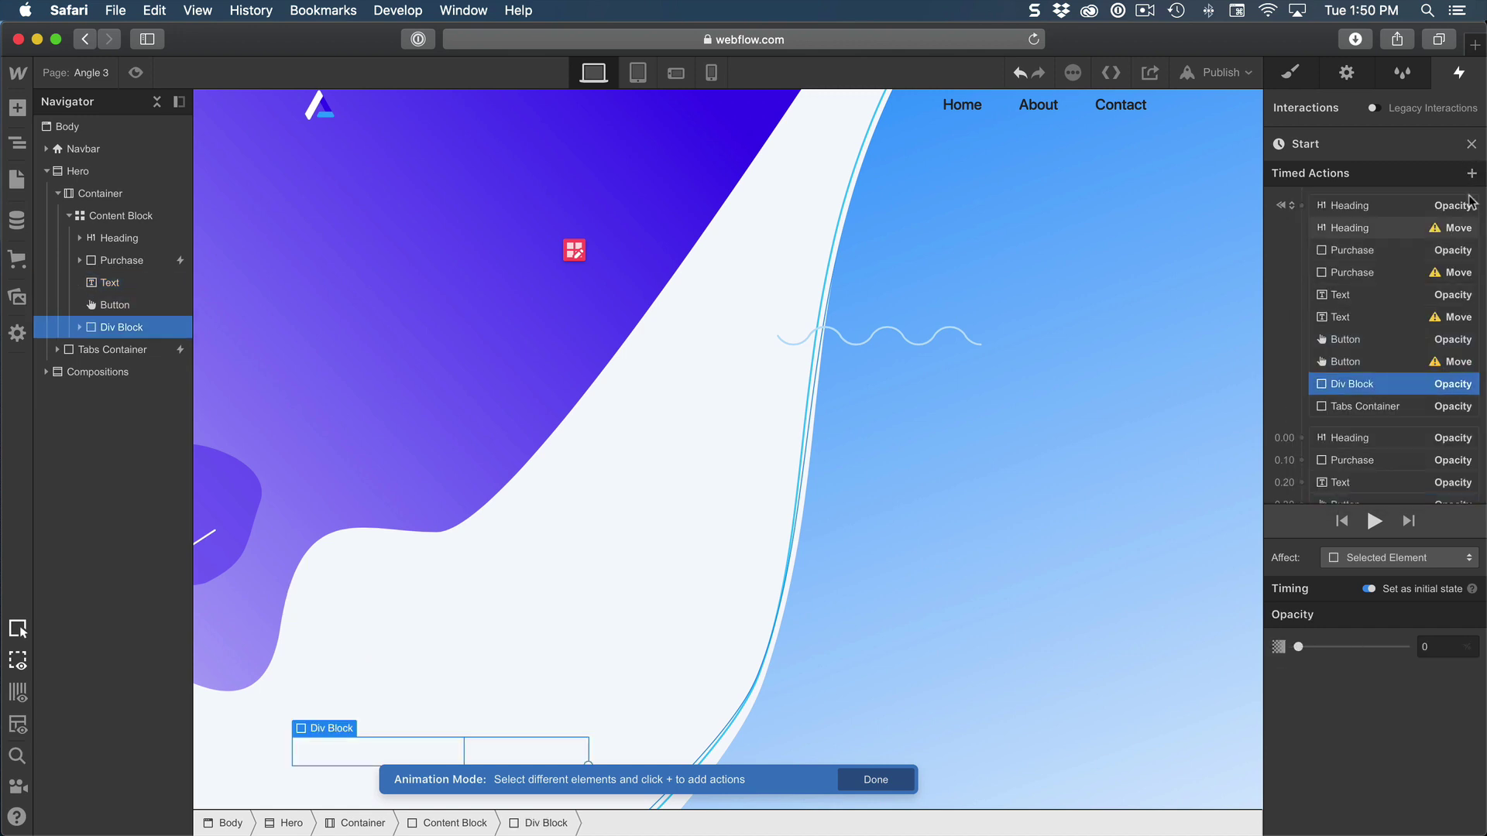
left_click(1471, 173)
left_click(1402, 226)
scroll(1386, 348, "down", 3)
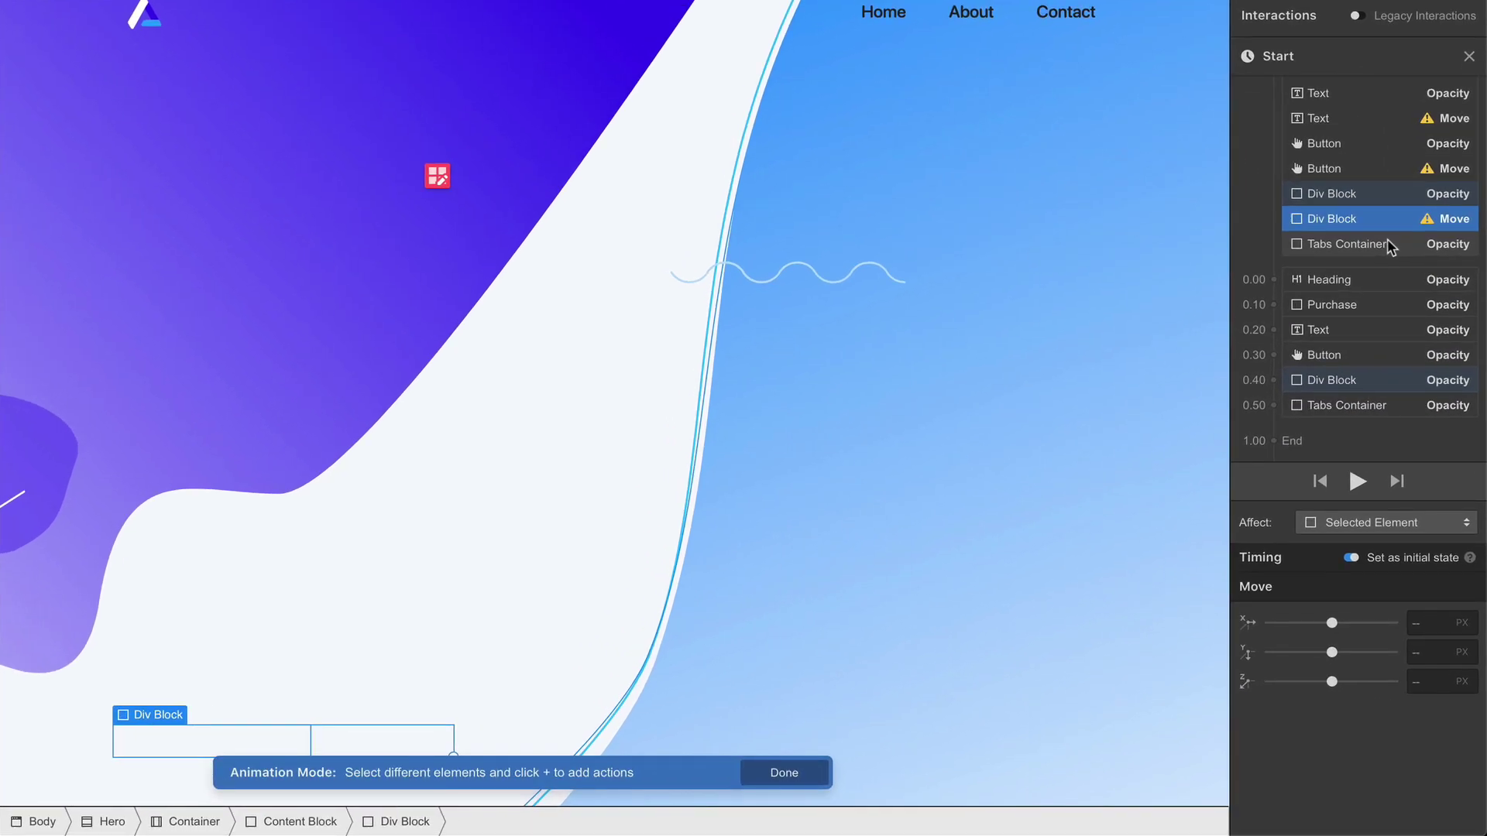
left_click(1392, 244)
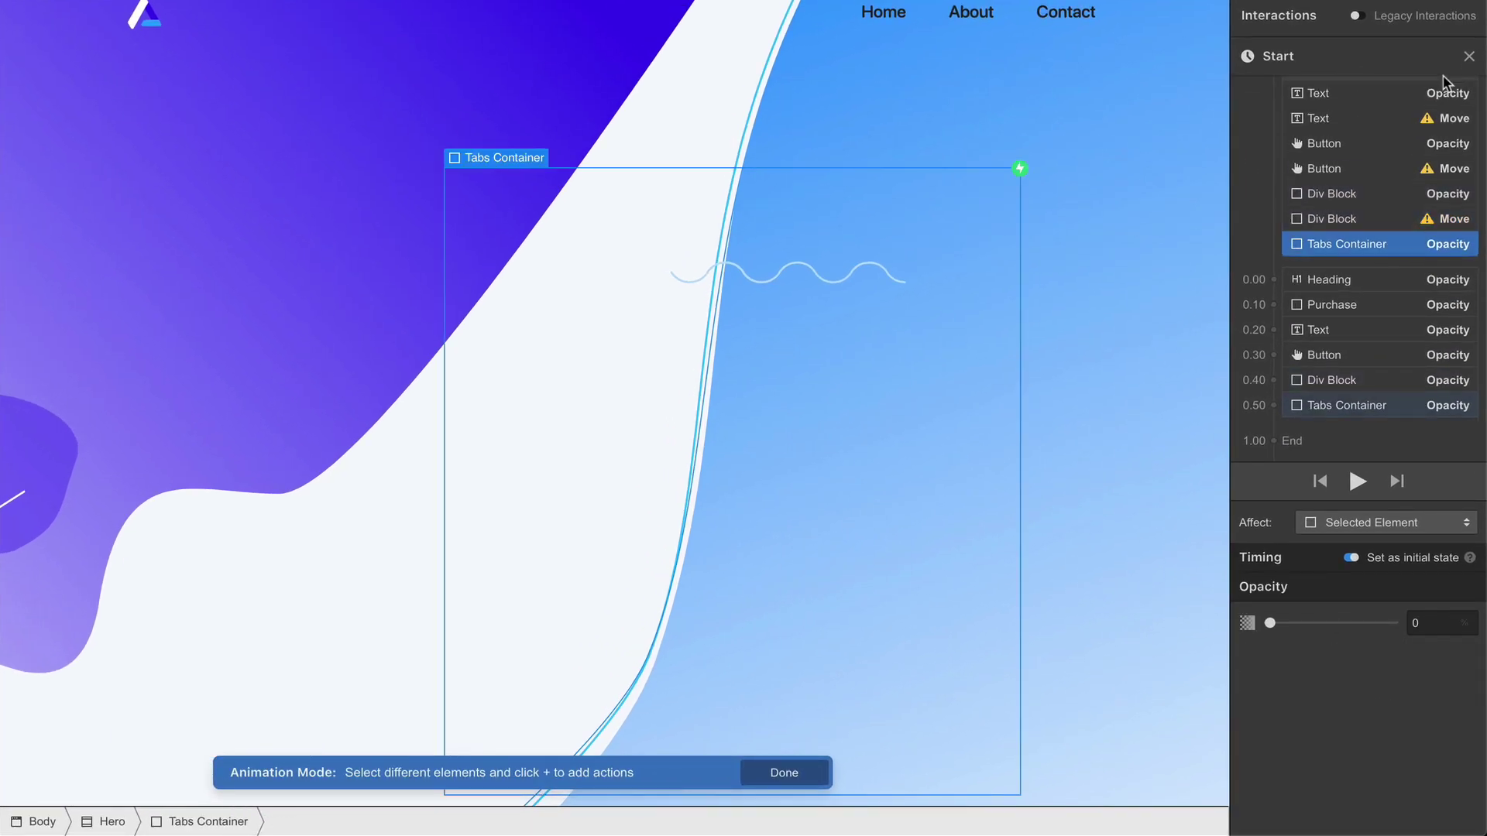
scroll(1462, 101, "up", 3)
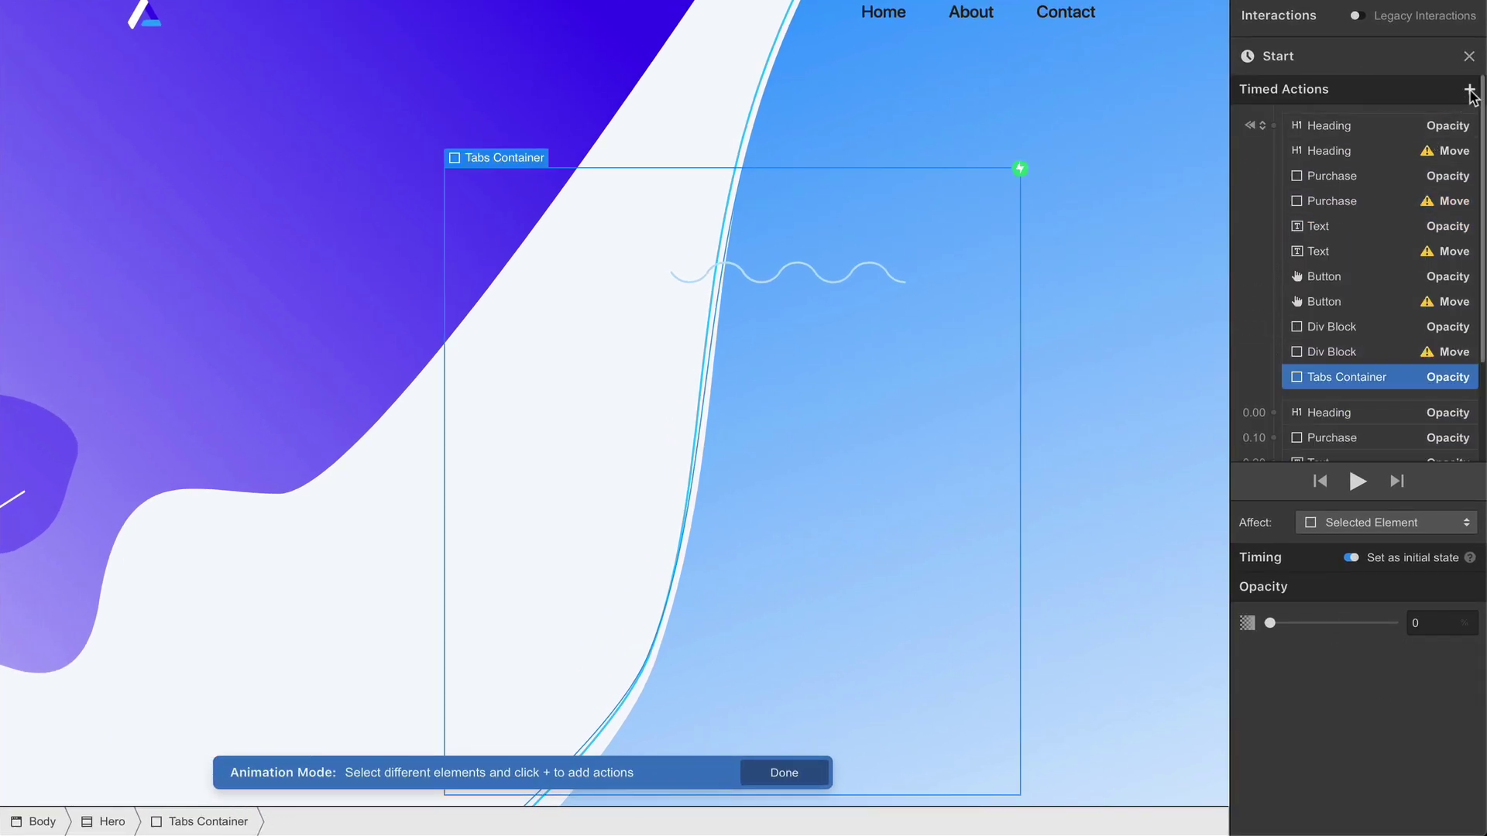
left_click(1469, 90)
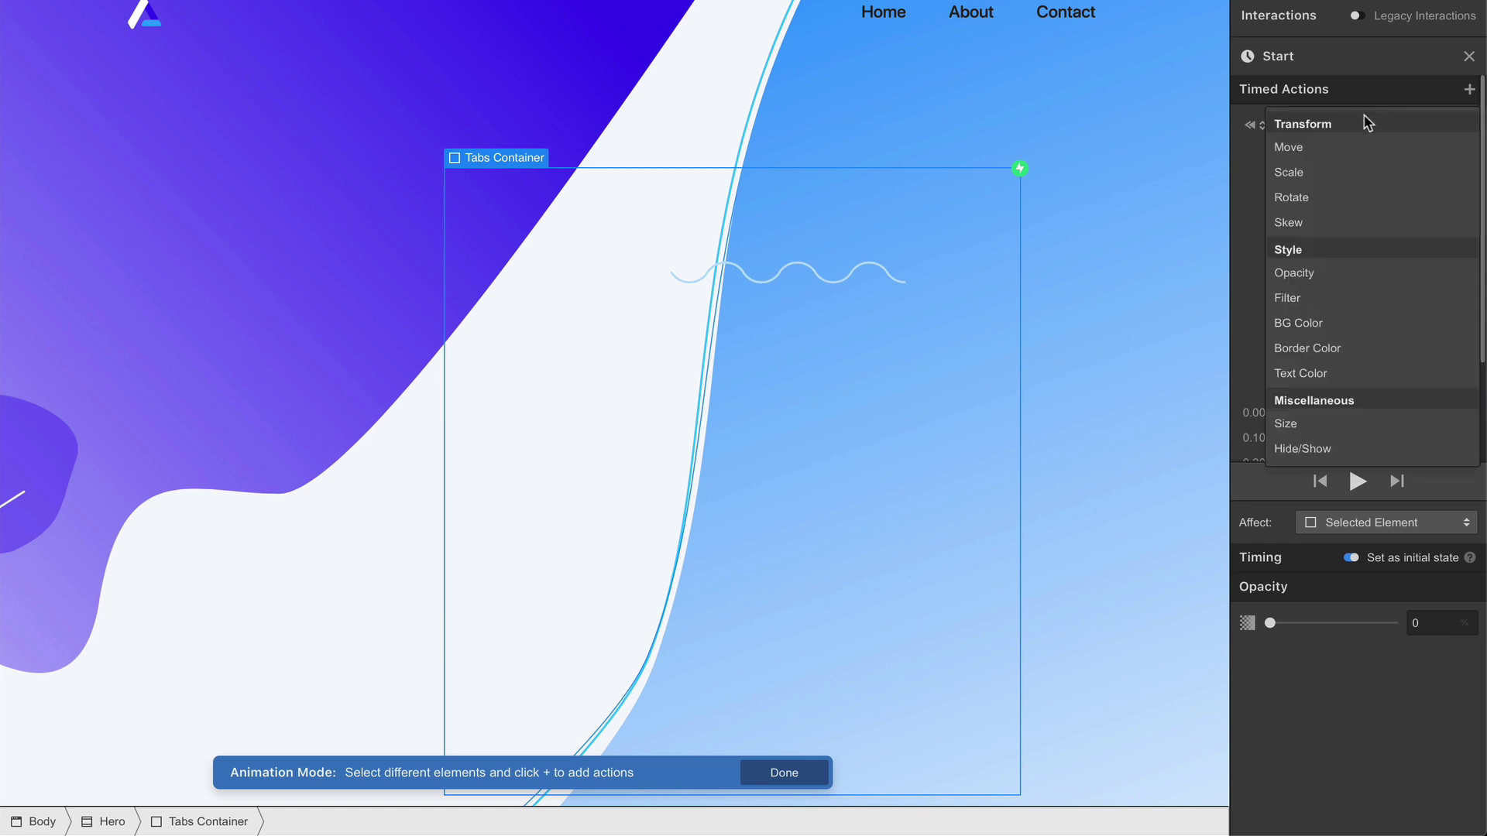
left_click(1318, 154)
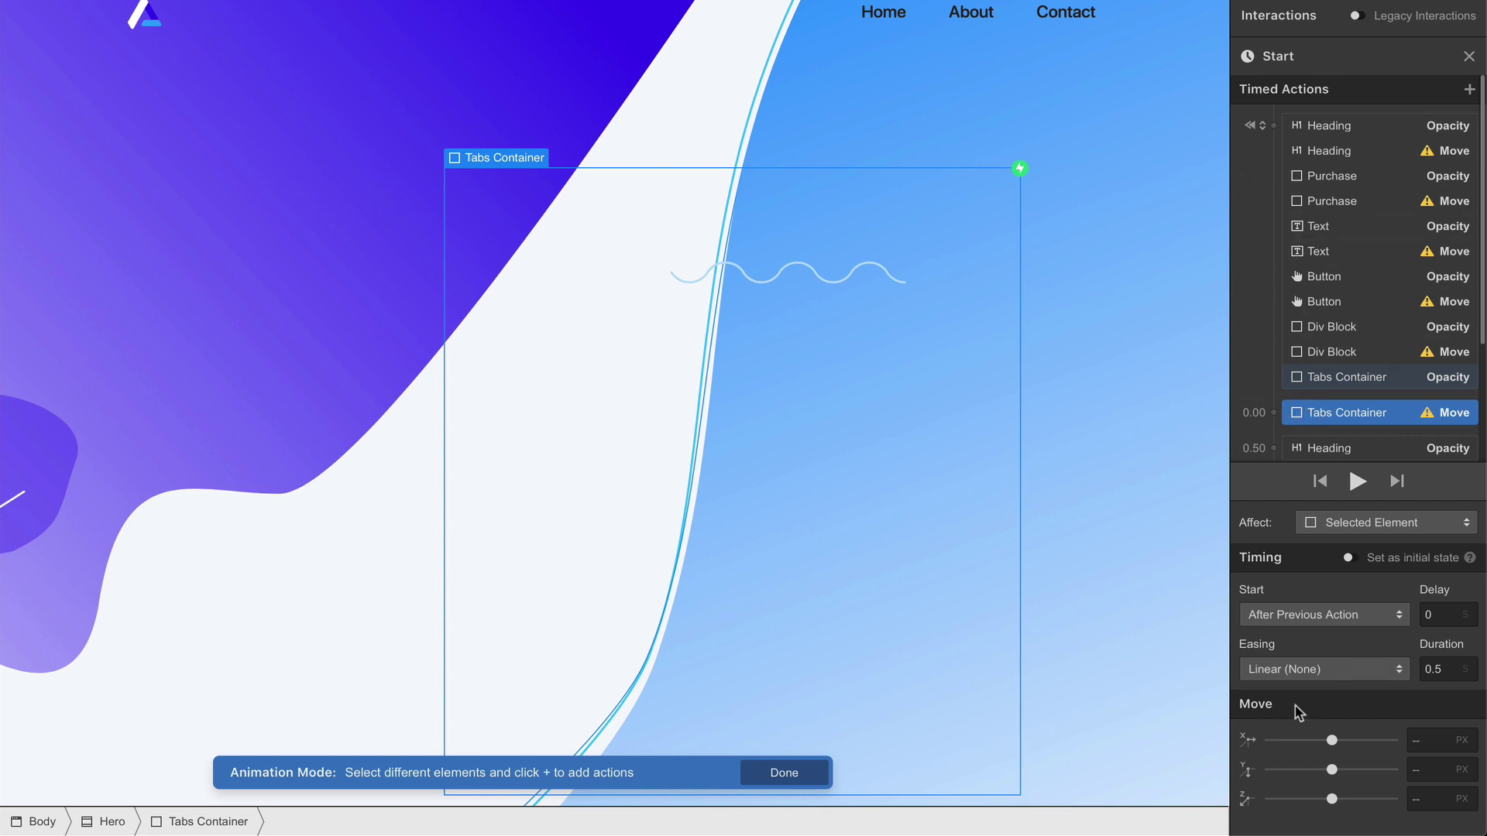
left_click_drag(1386, 412, 1414, 357)
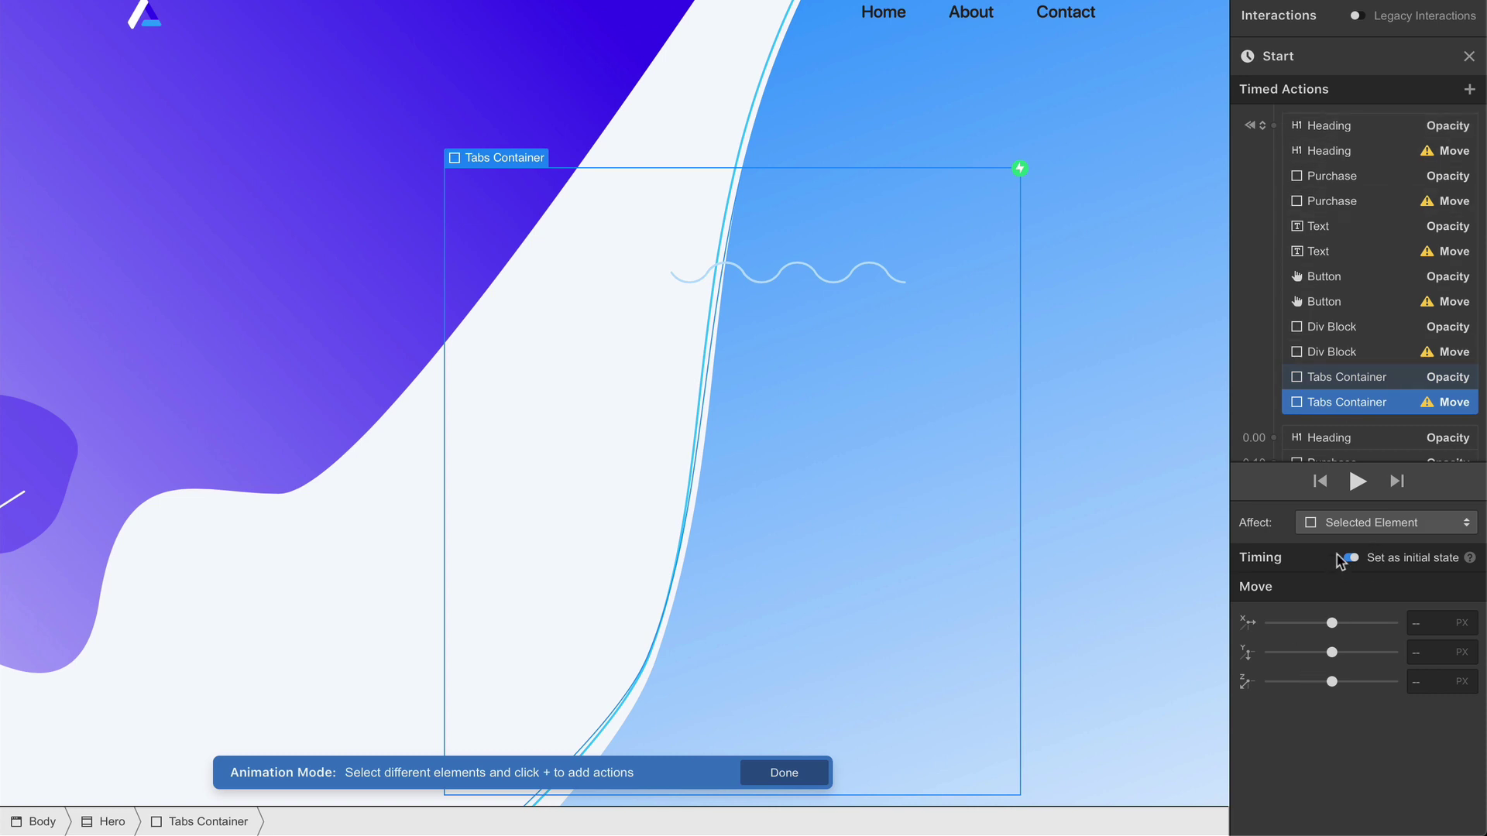
scroll(1381, 178, "down", 1)
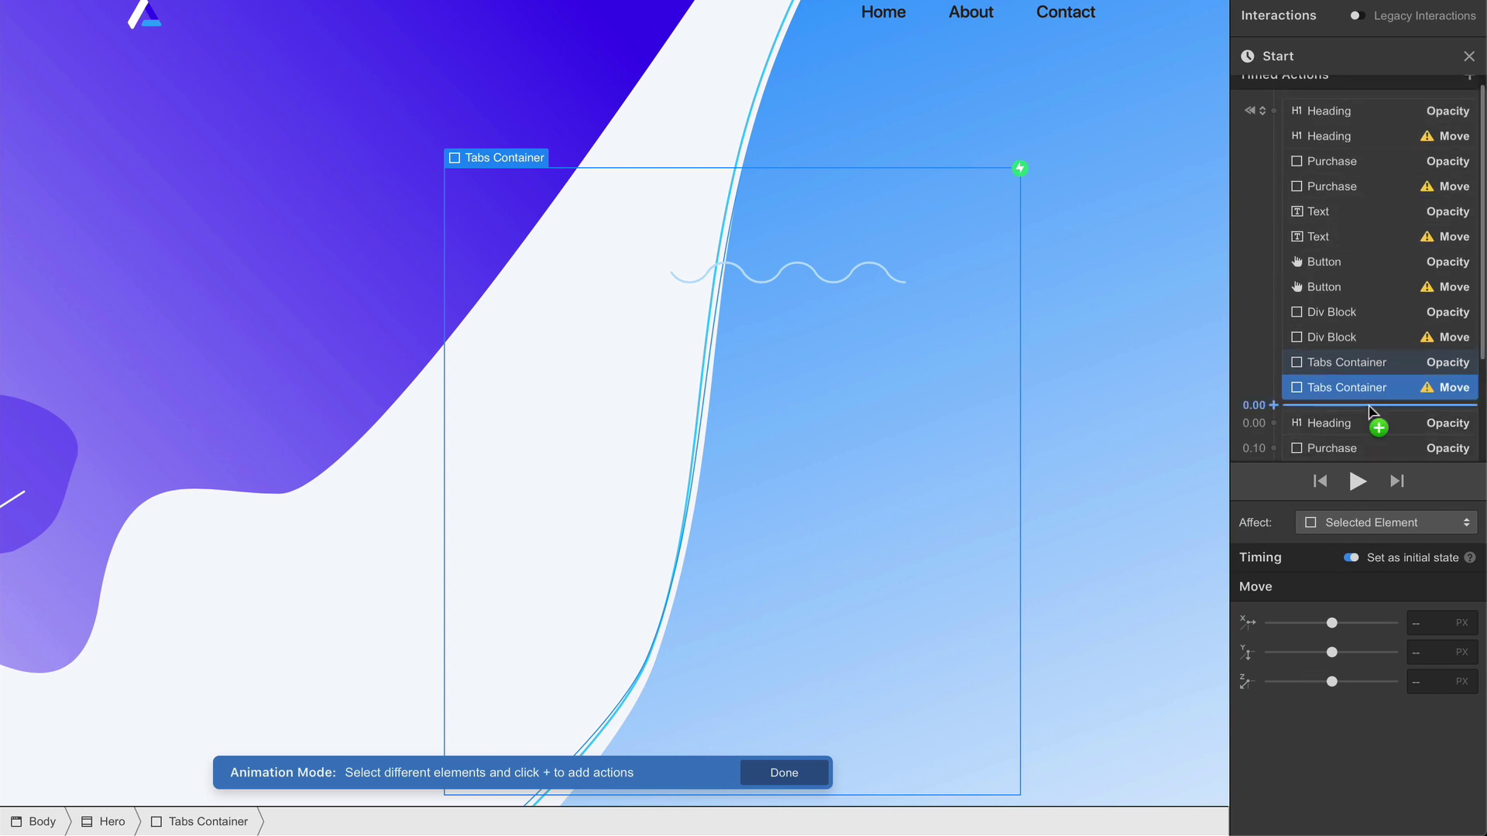
scroll(1378, 421, "down", 3)
scroll(1403, 282, "up", 3)
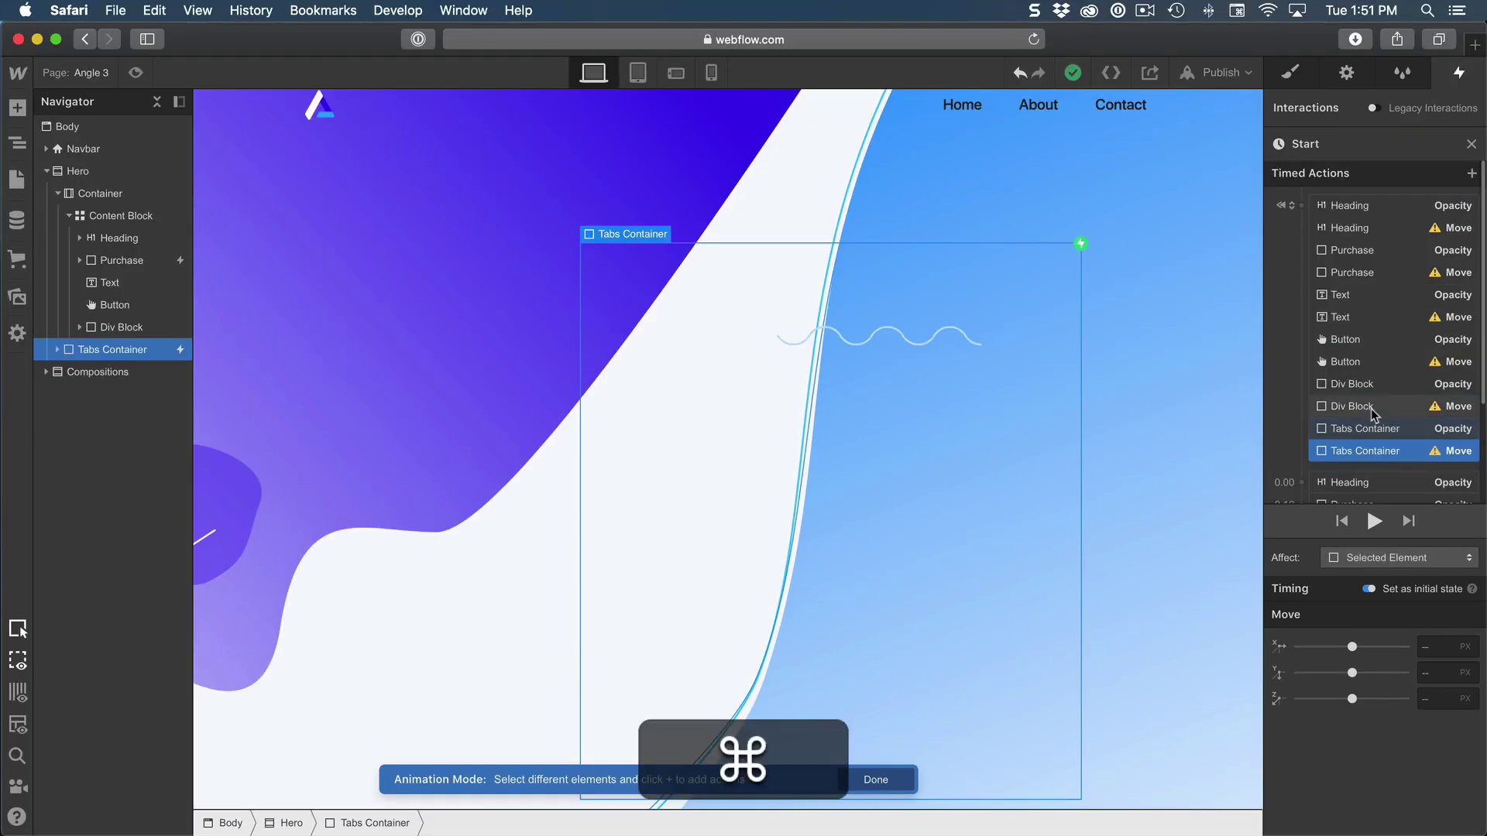
Select all six initial Move actions and set their Y offset to -20 px.
left_click(1371, 408, "super")
left_click(1390, 364, "super")
left_click(1401, 319, "super")
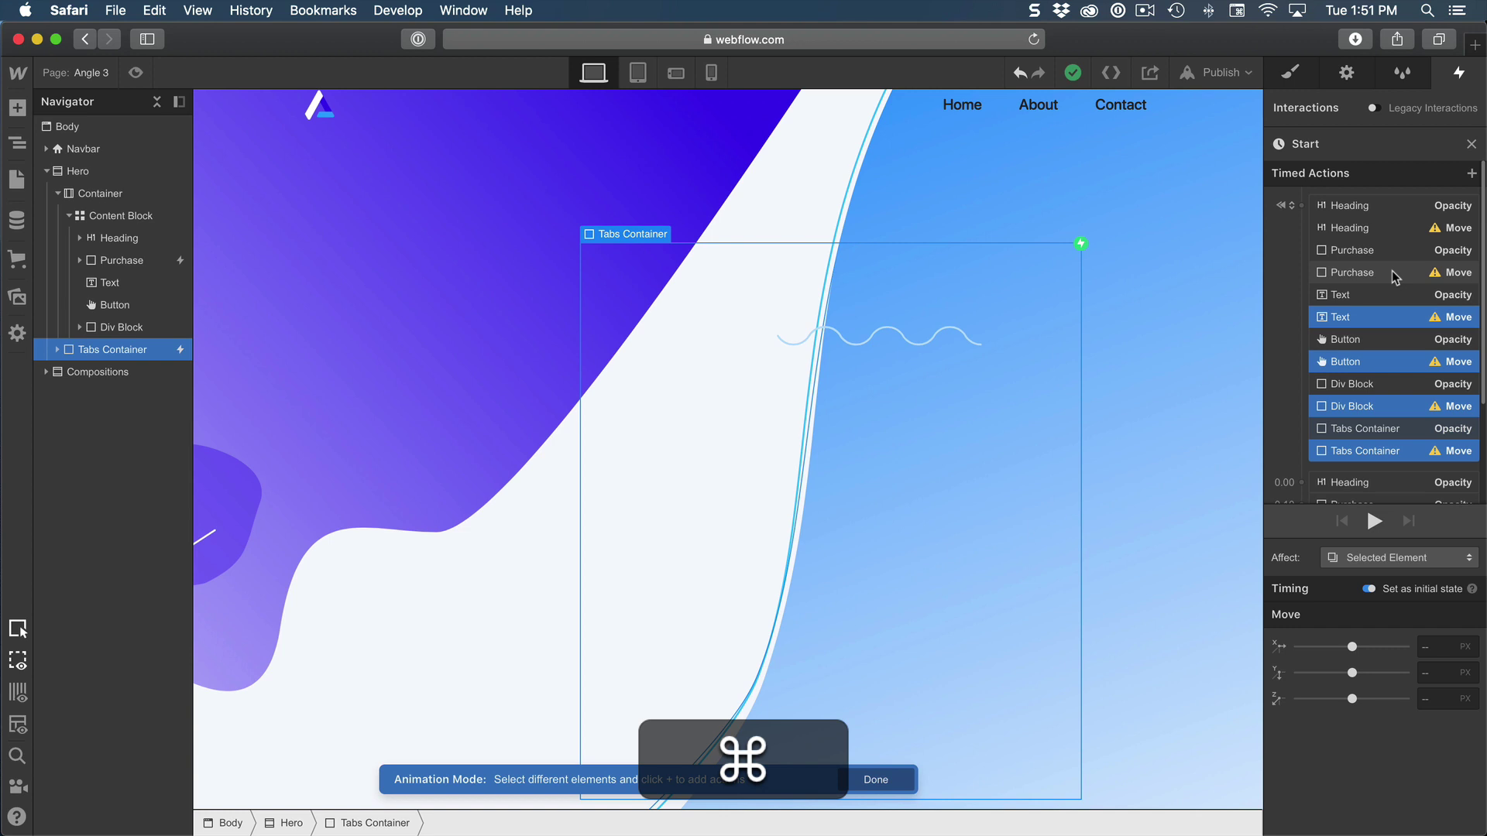
left_click(1384, 274, "super")
left_click(1382, 229, "super")
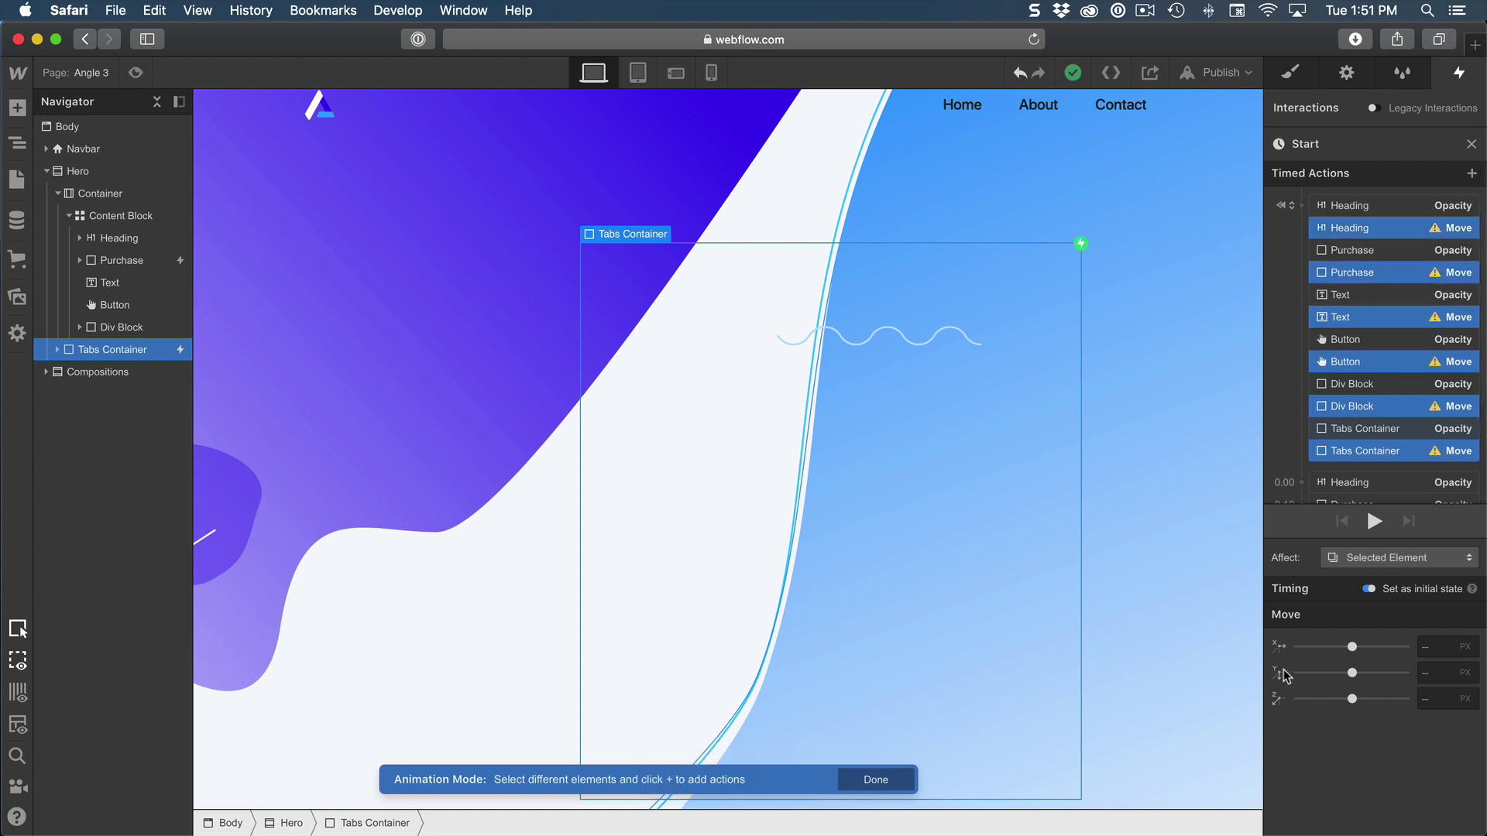
left_click(1442, 672)
type("-20")
key("Return")
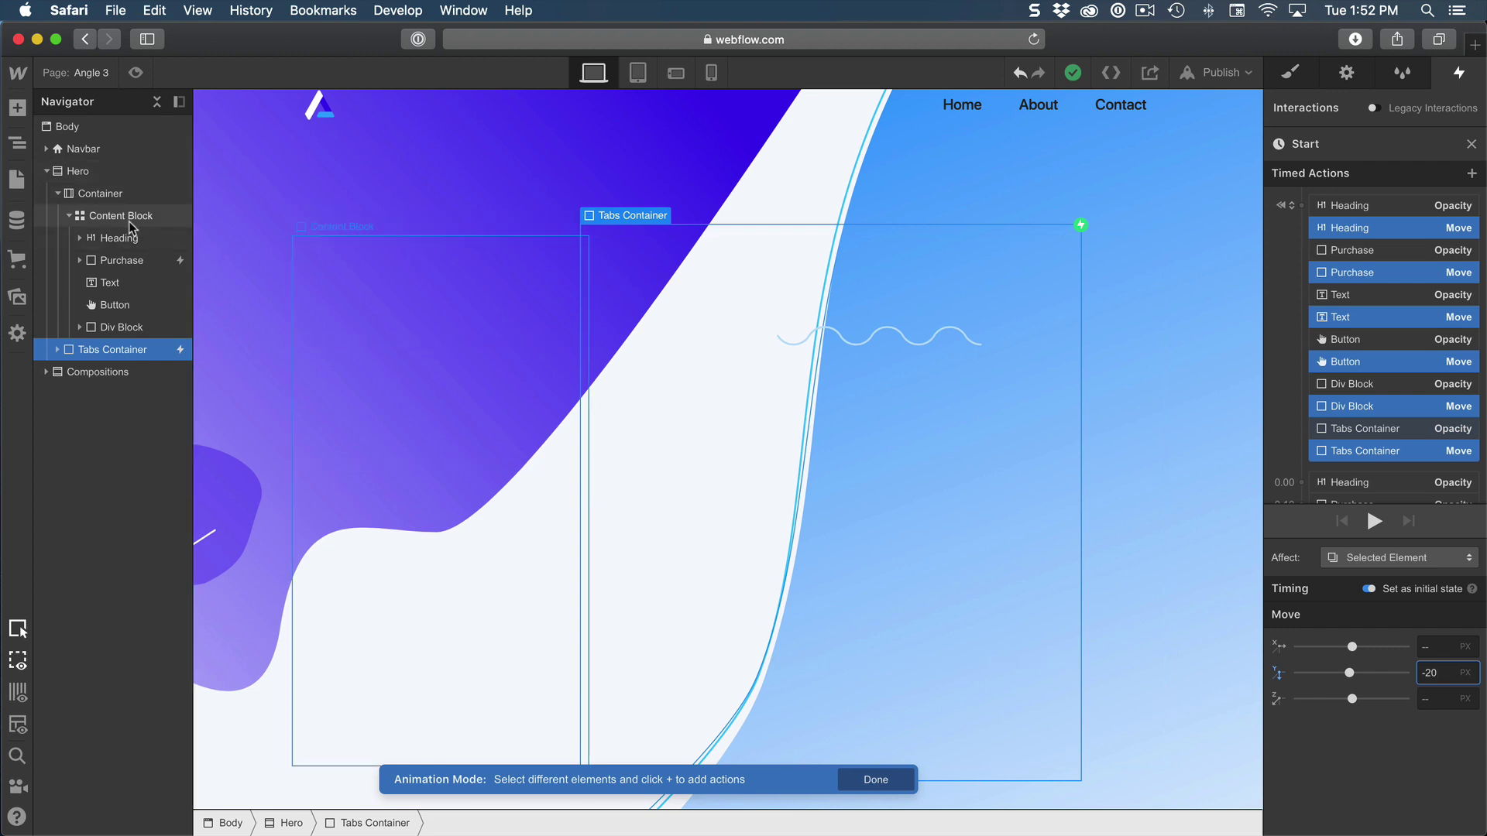
Duplicate the Move actions and pair the Heading Move with its Opacity fade.
right_click(1346, 363)
left_click(1353, 428)
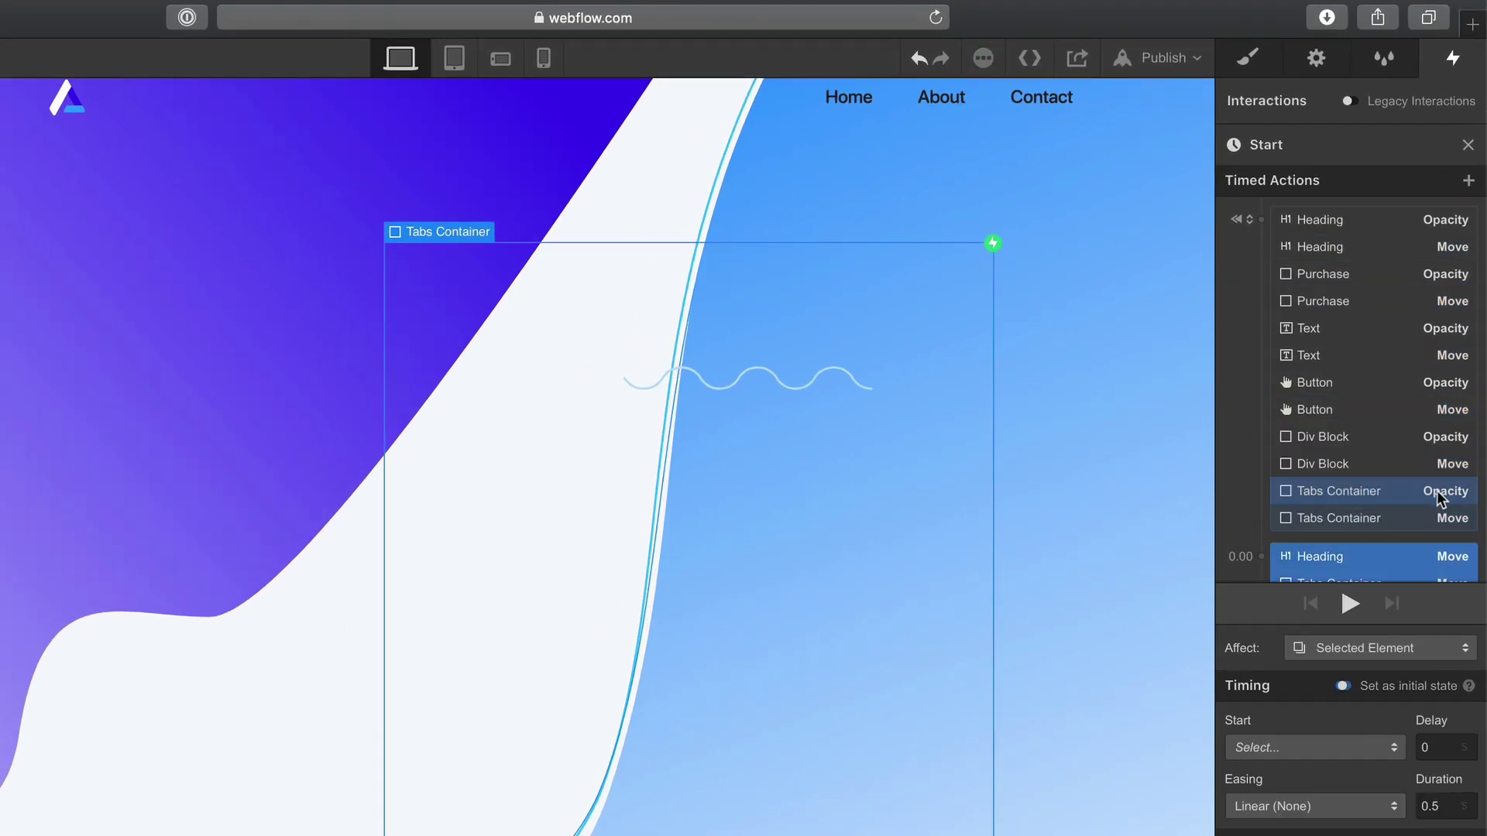
scroll(1397, 477, "down", 5)
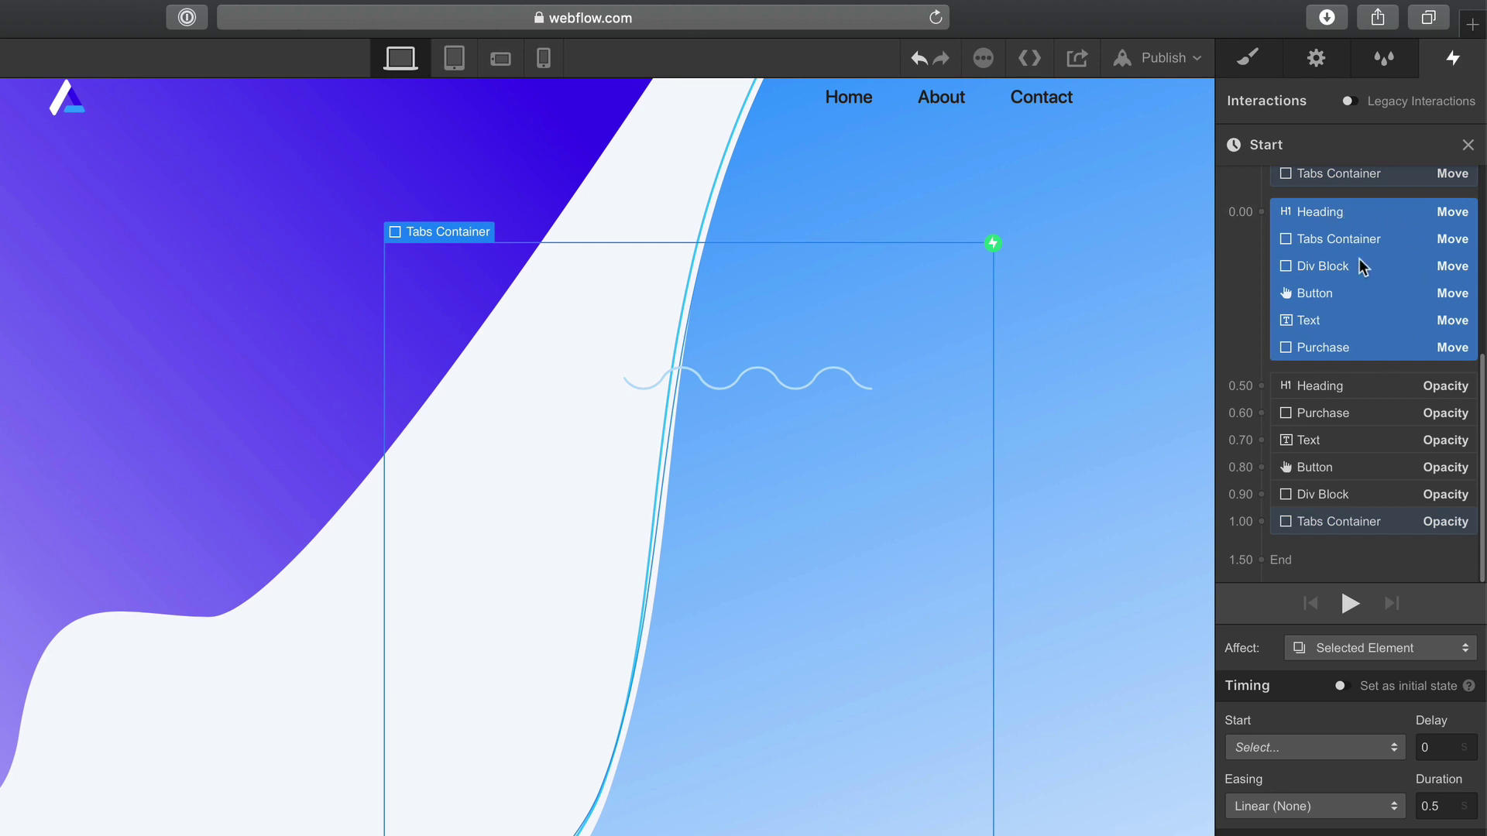
left_click(1340, 209)
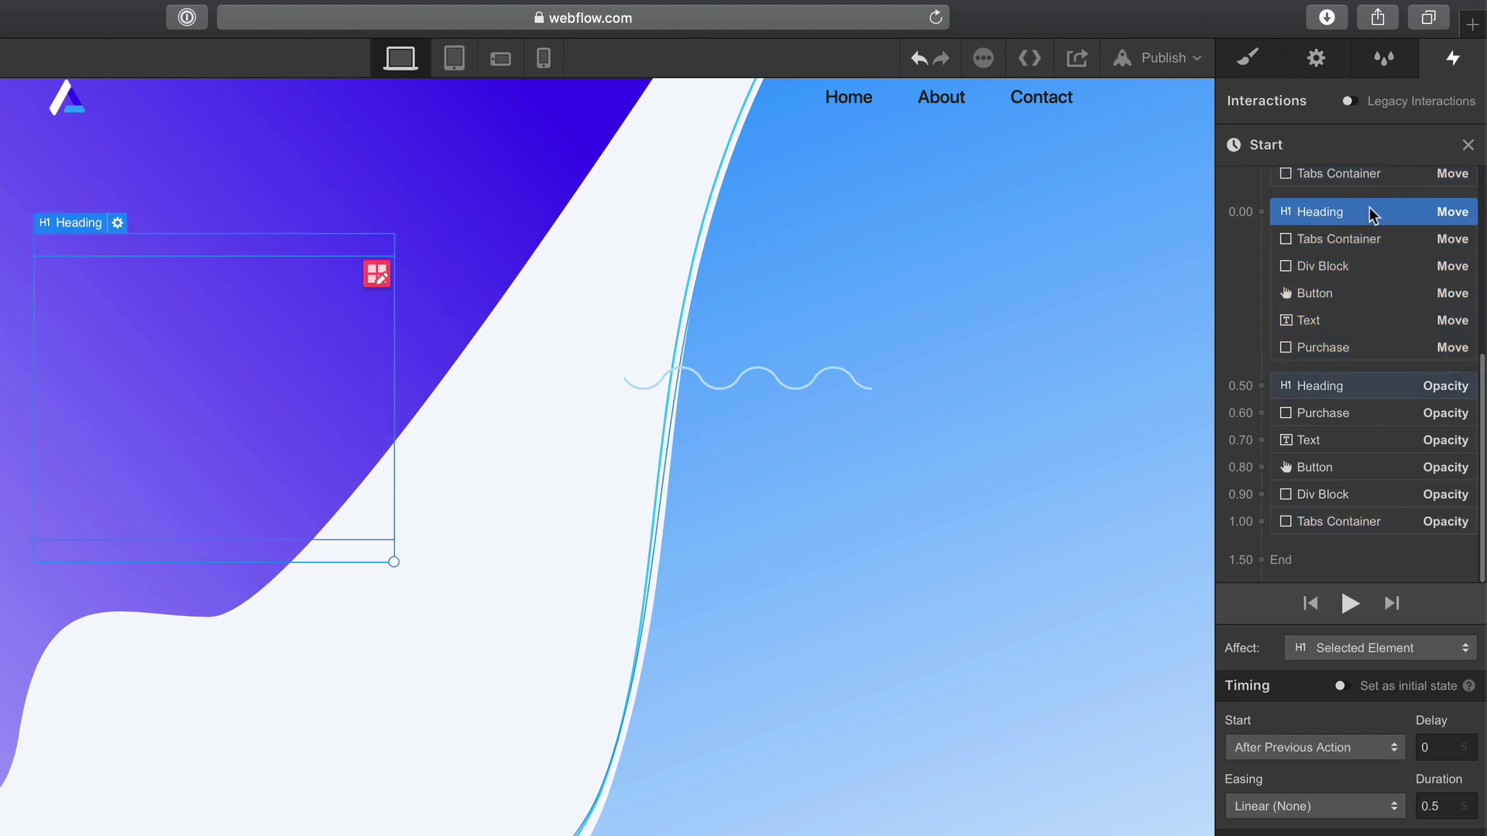
left_click_drag(1327, 212, 1293, 385)
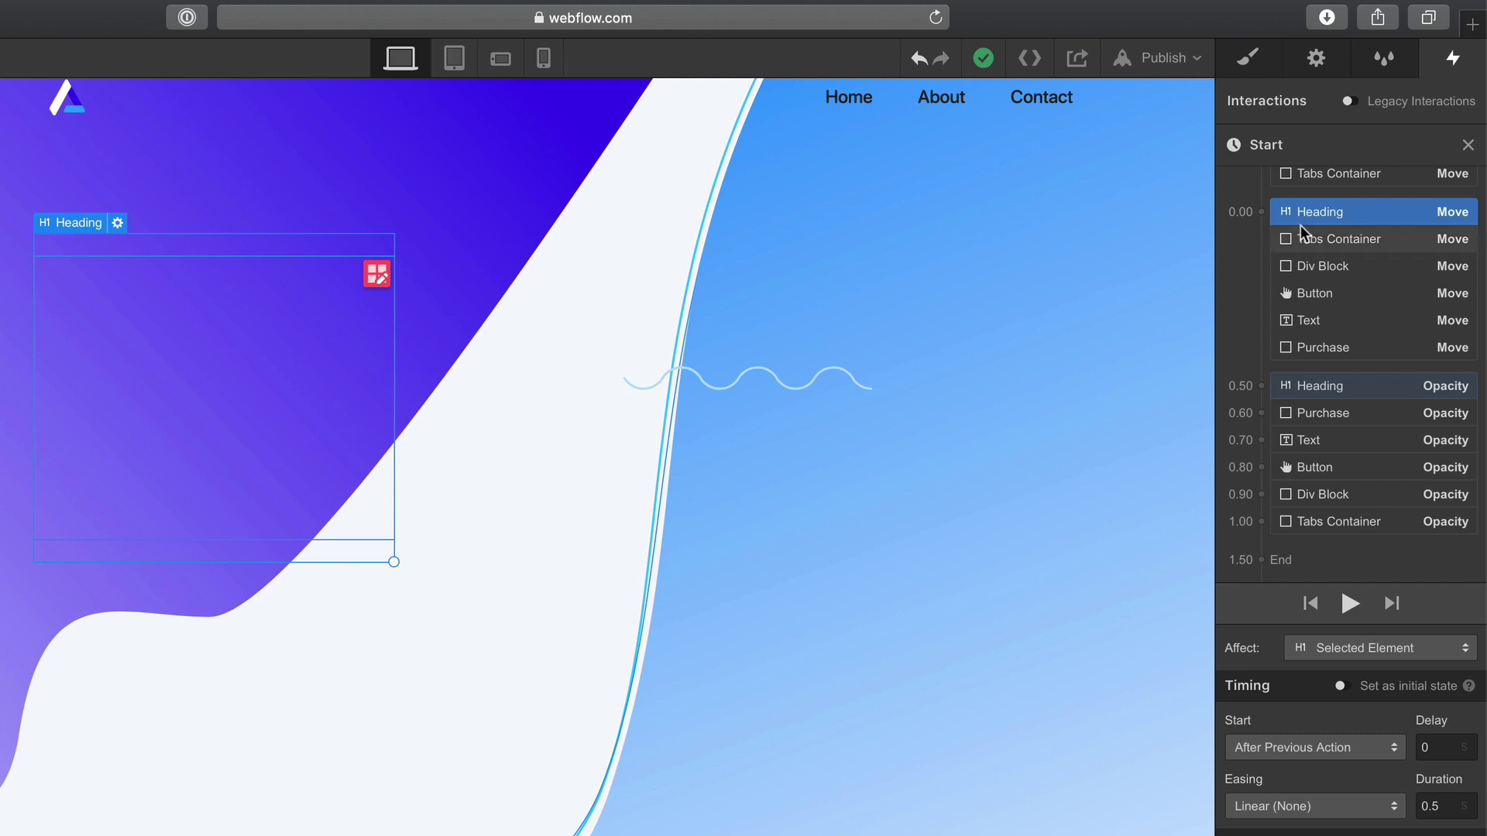
left_click_drag(1308, 214, 1336, 387)
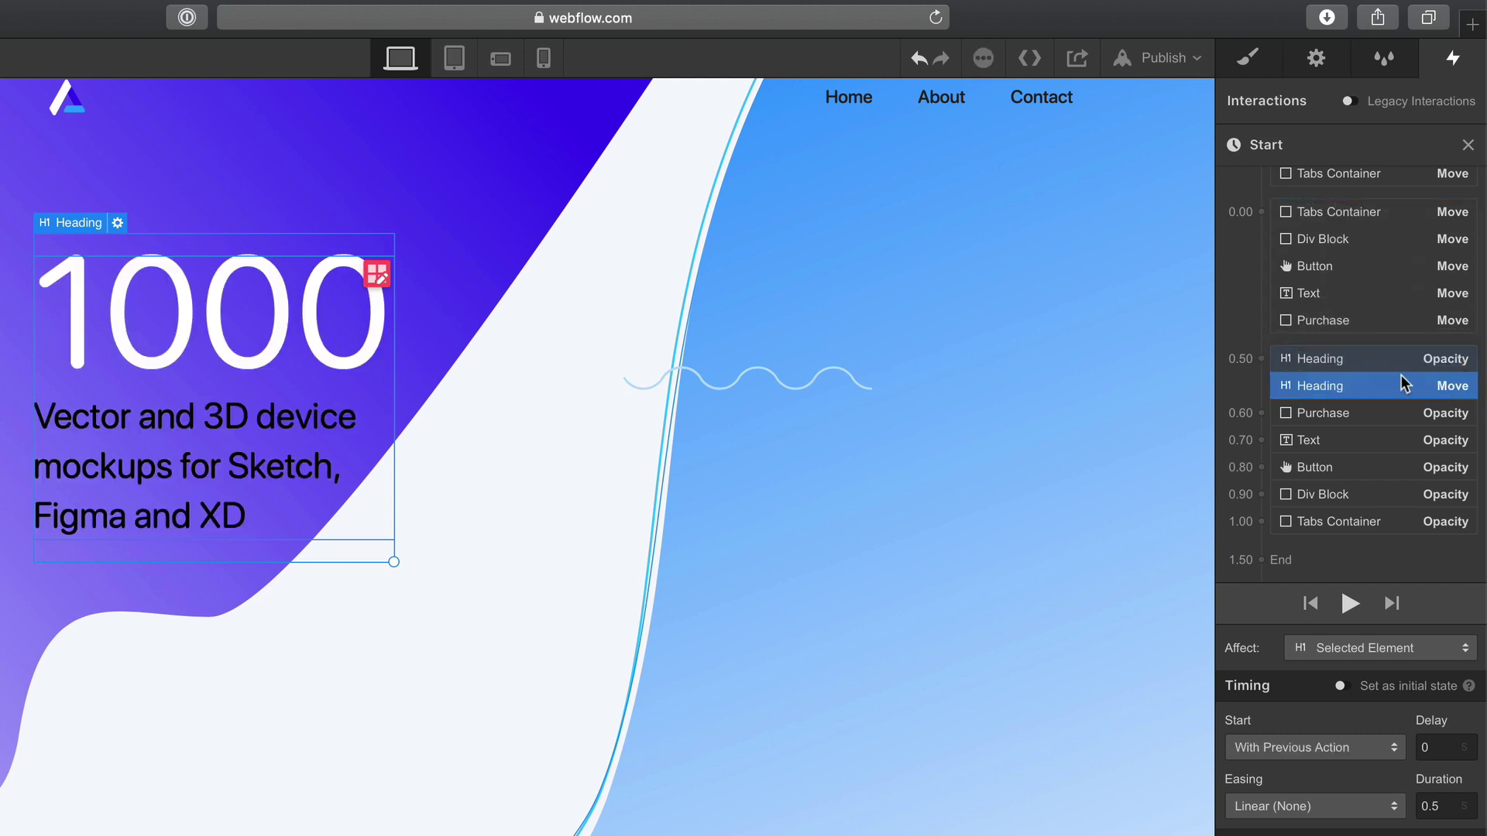
left_click_drag(1331, 216, 1375, 535)
Pair the Div Block, Button and Purchase Move copies with their Opacity fades.
scroll(1349, 380, "up", 2)
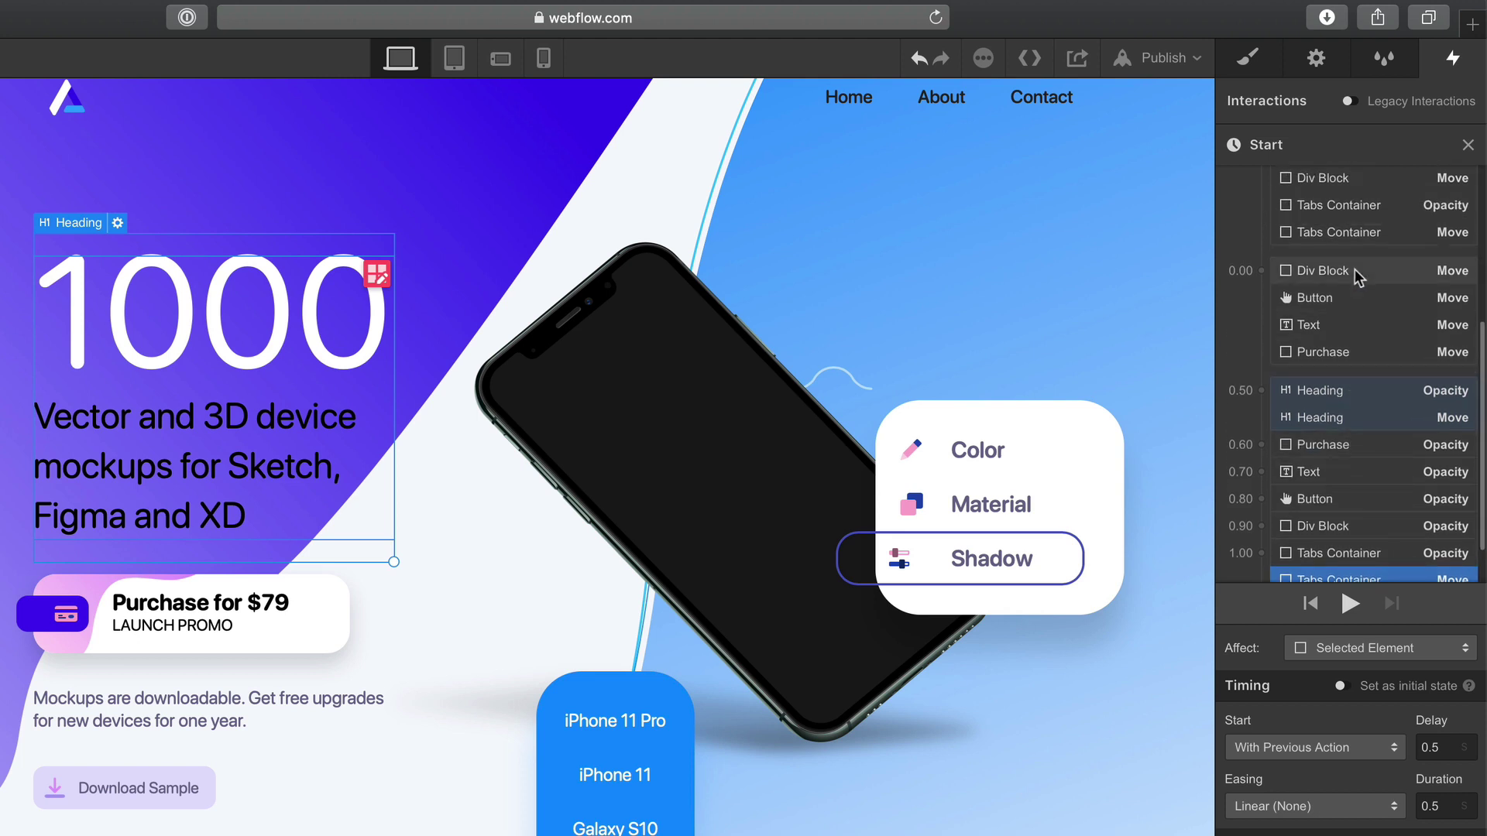
scroll(1355, 268, "down", 2)
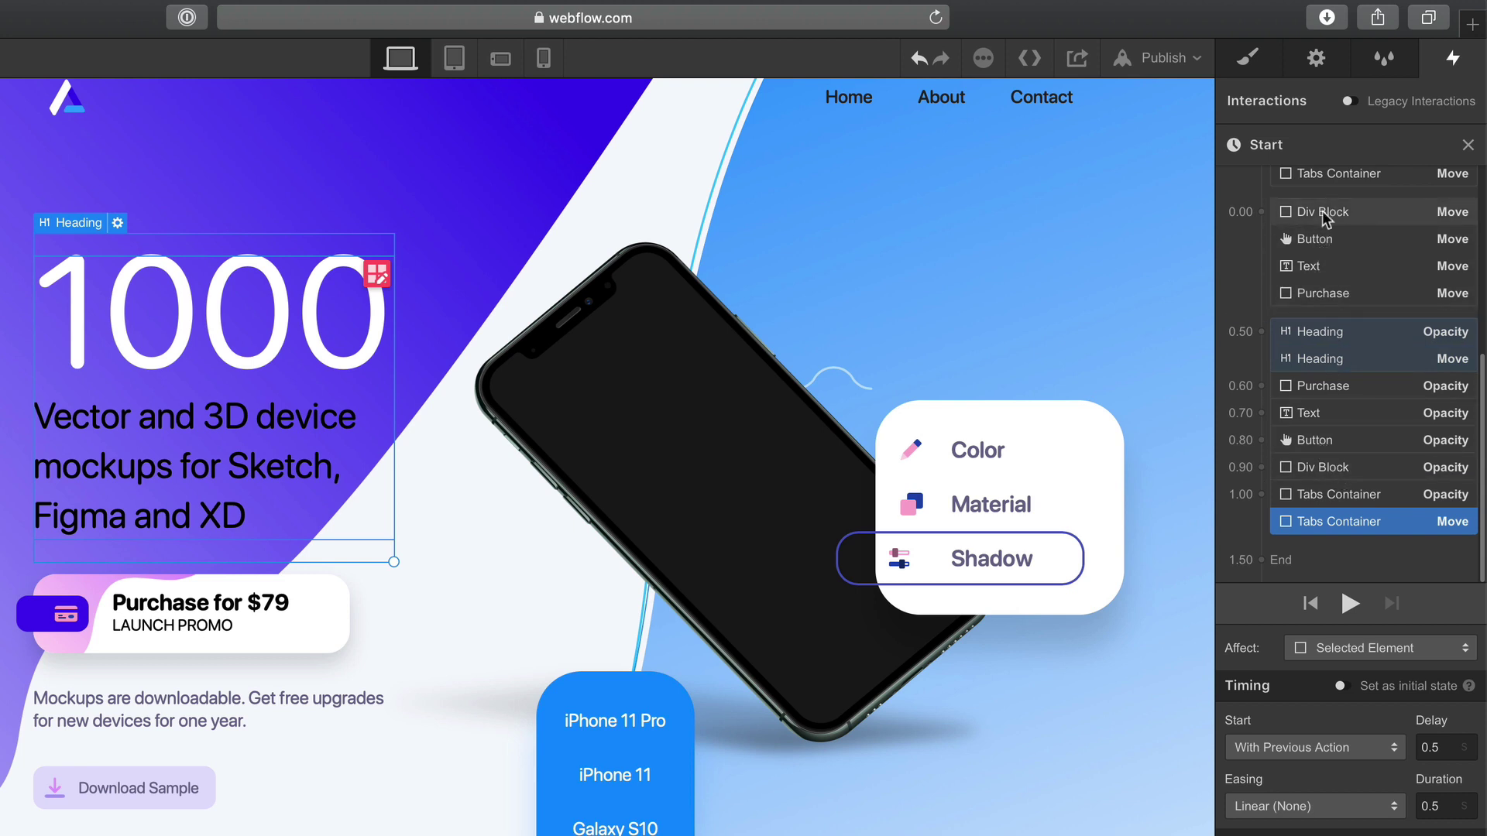
left_click_drag(1322, 211, 1354, 467)
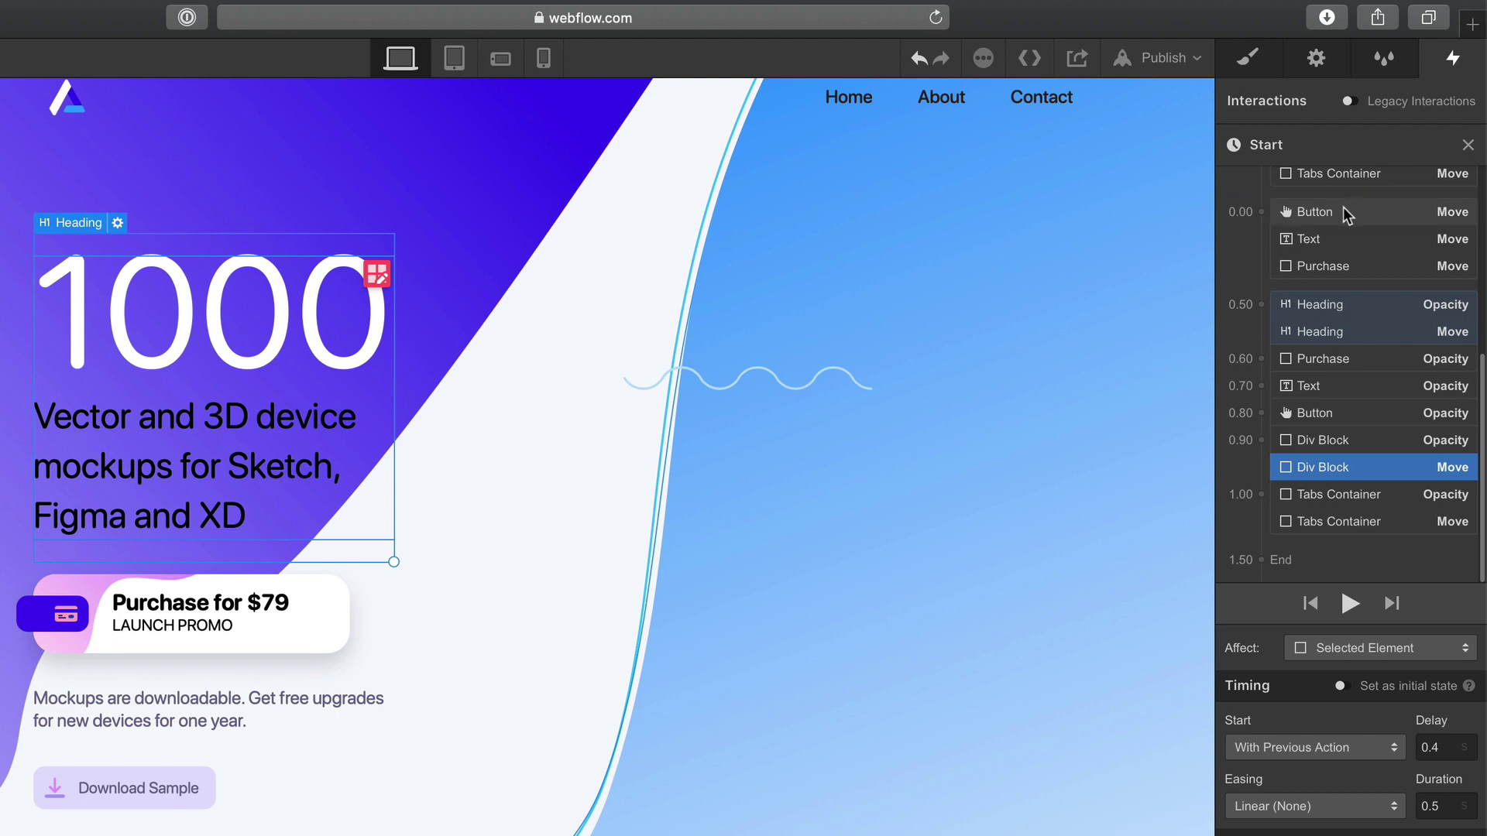
left_click_drag(1343, 207, 1345, 359)
left_click_drag(1330, 214, 1342, 307)
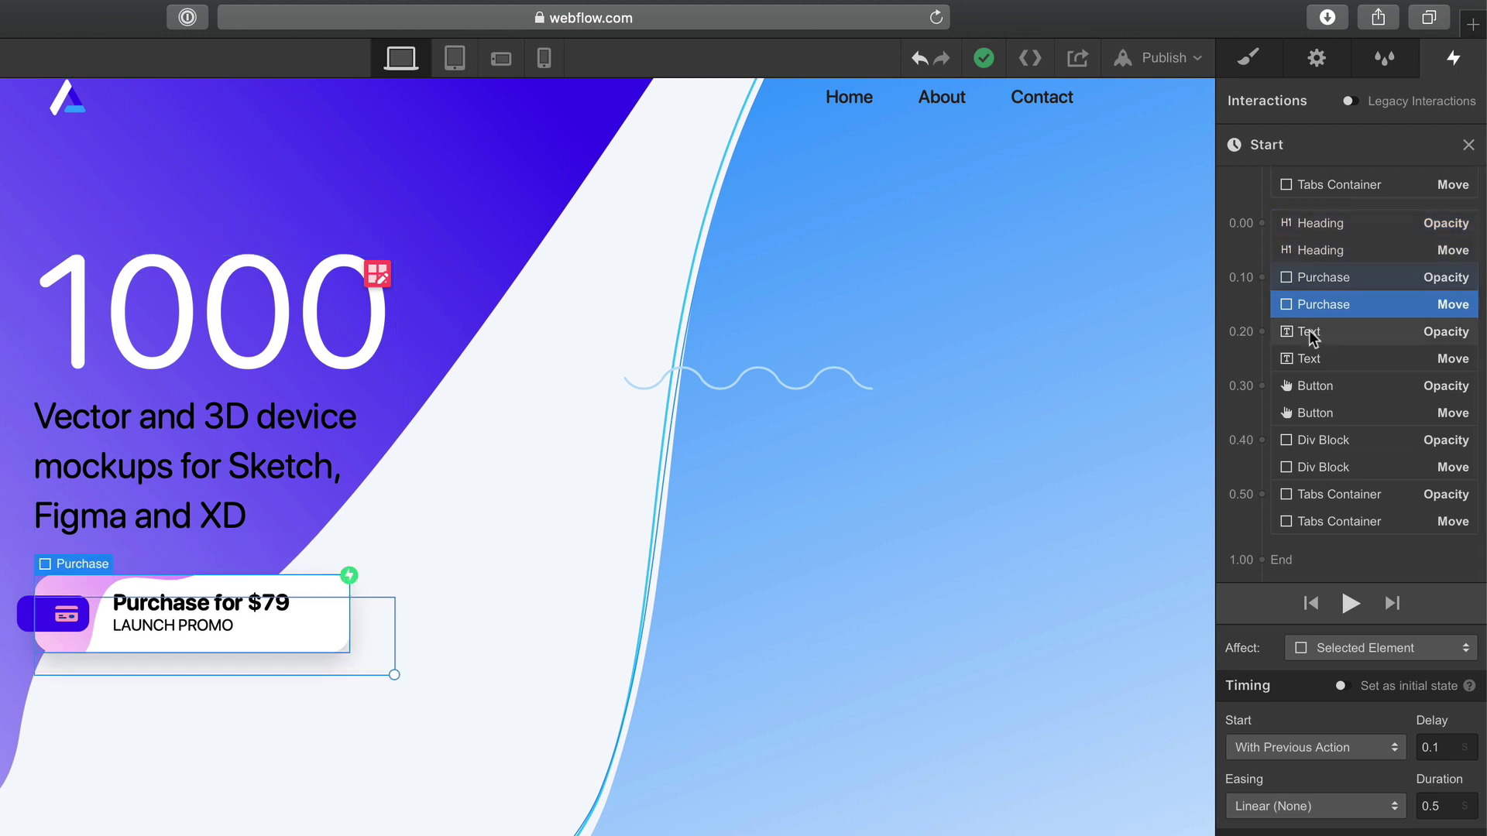
Set the Heading and Purchase staggered Move actions' Y to 0 px.
left_click(1355, 250)
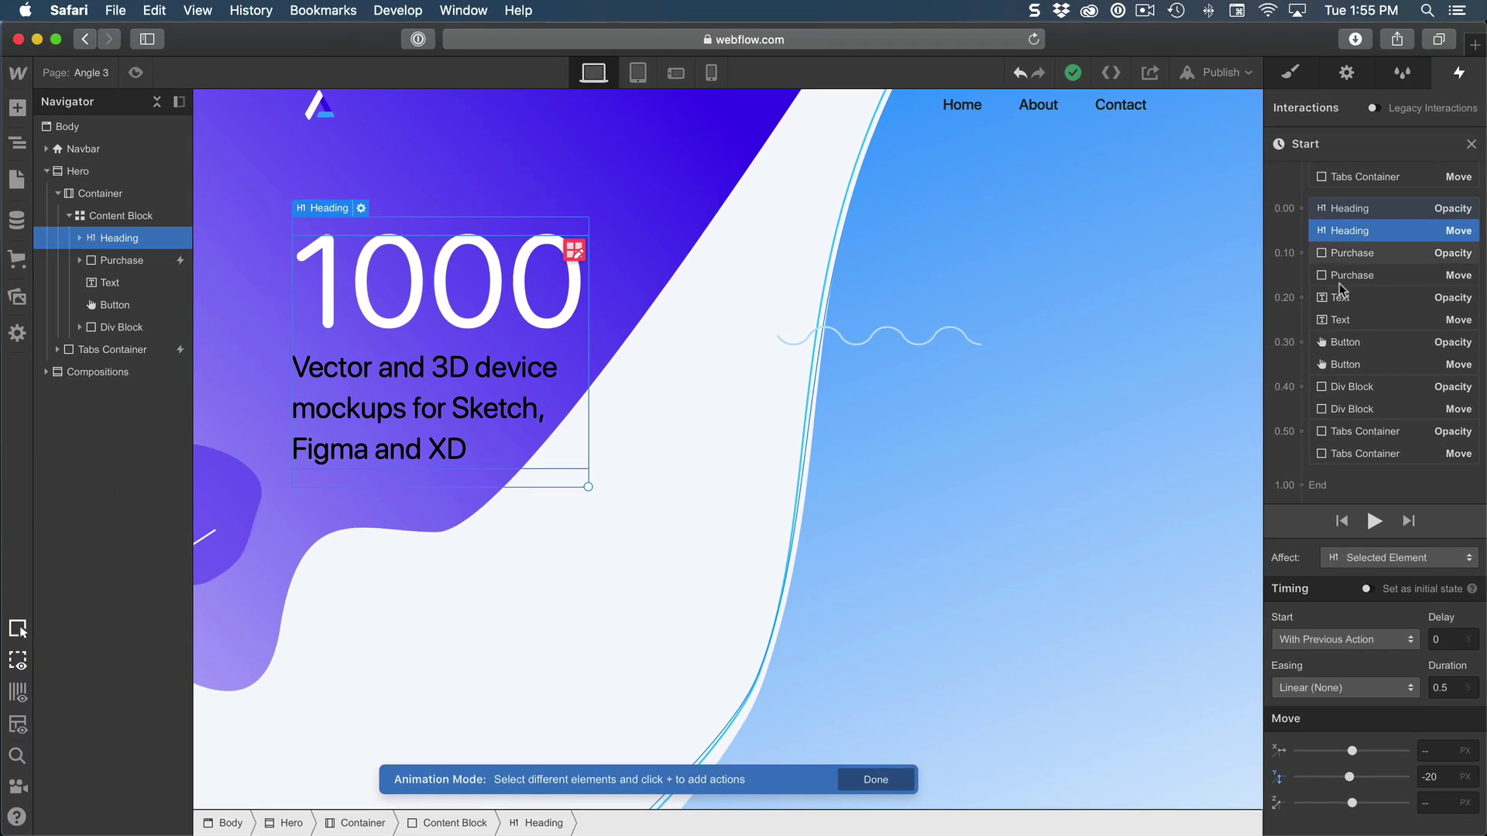
left_click(1445, 784)
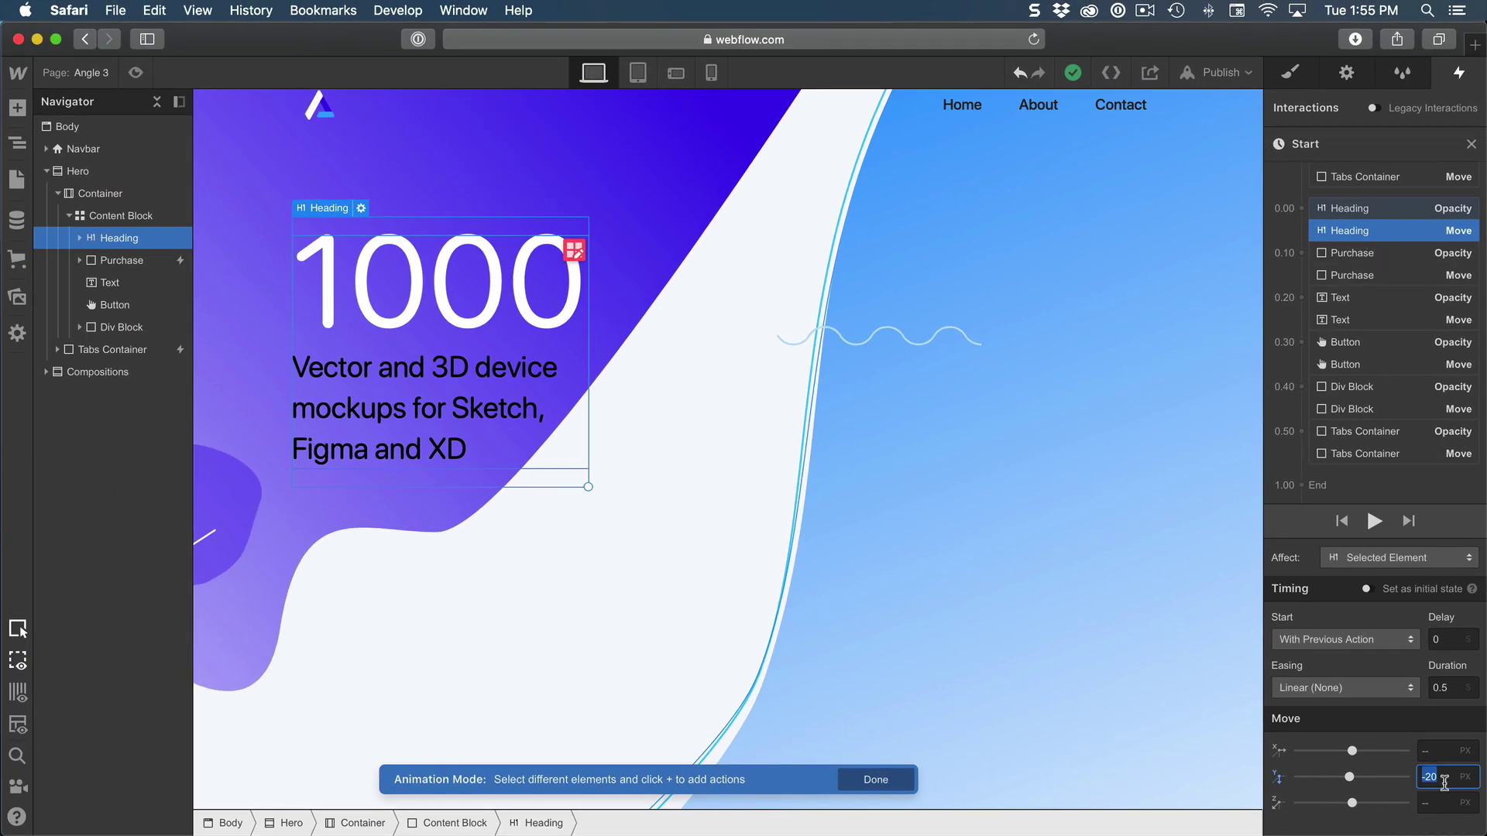
type("0")
key("Return")
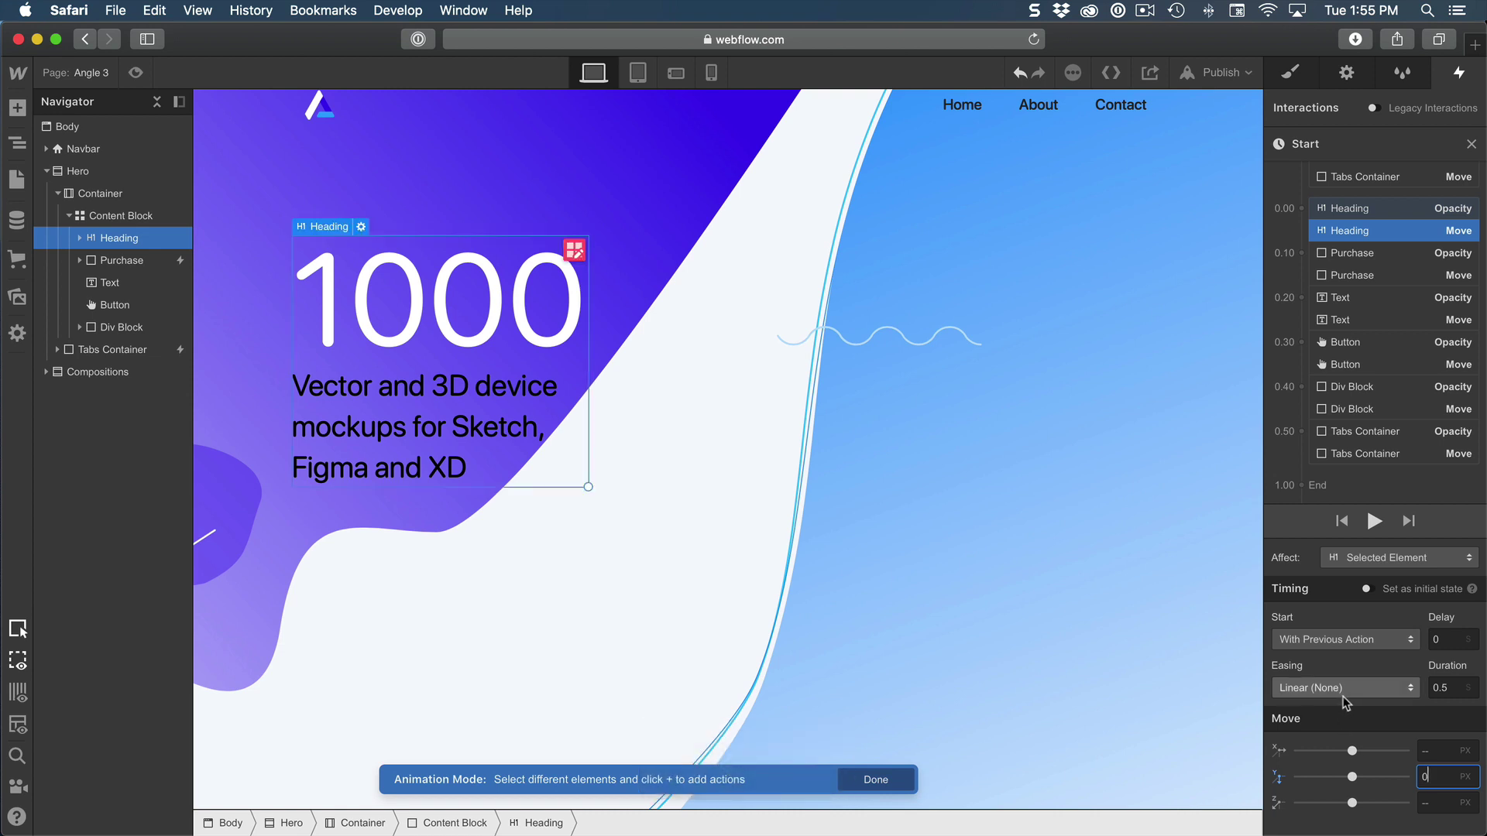
left_click(1369, 276)
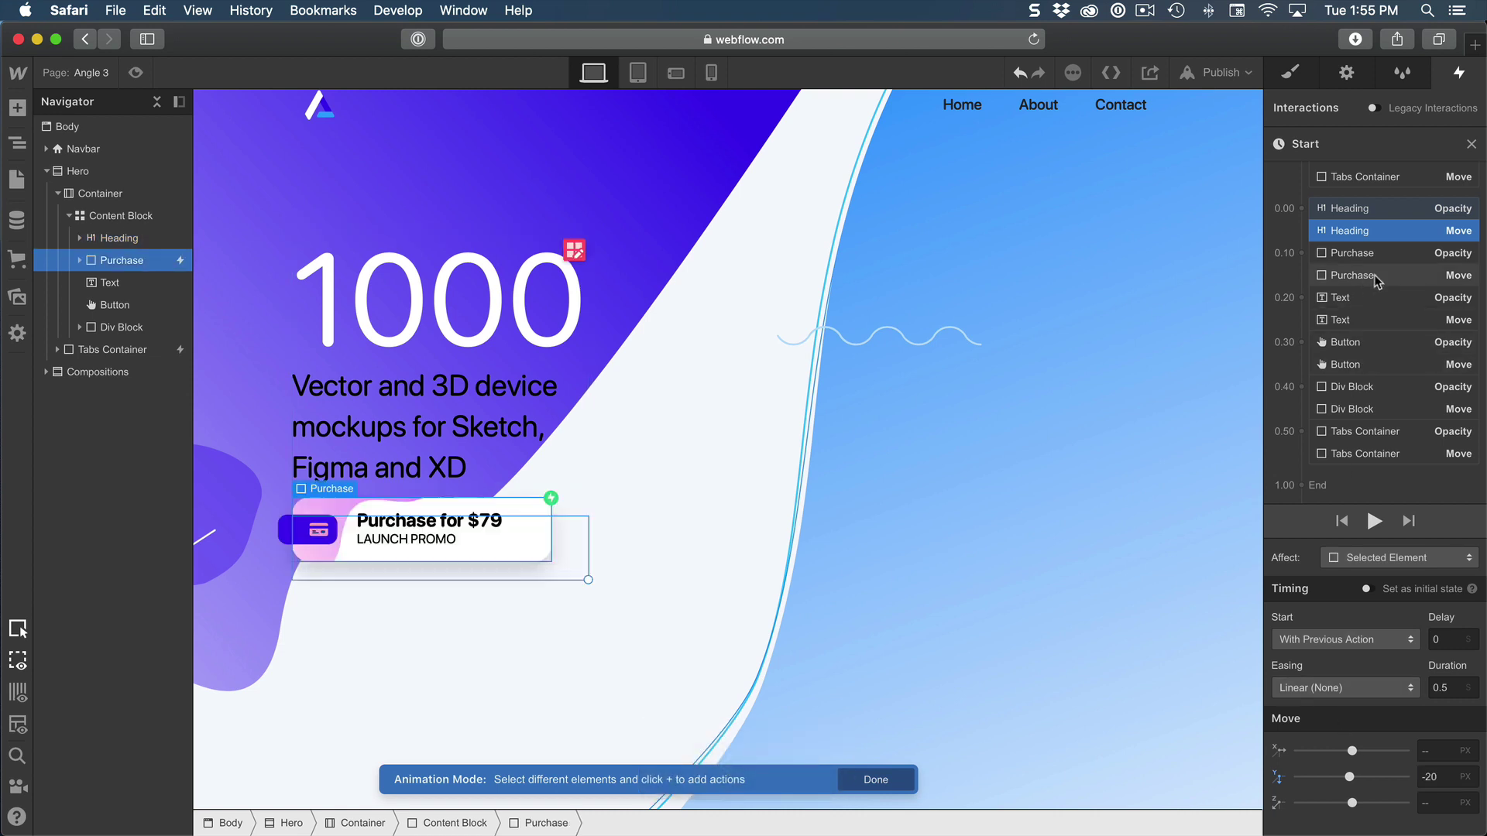
left_click(1432, 783)
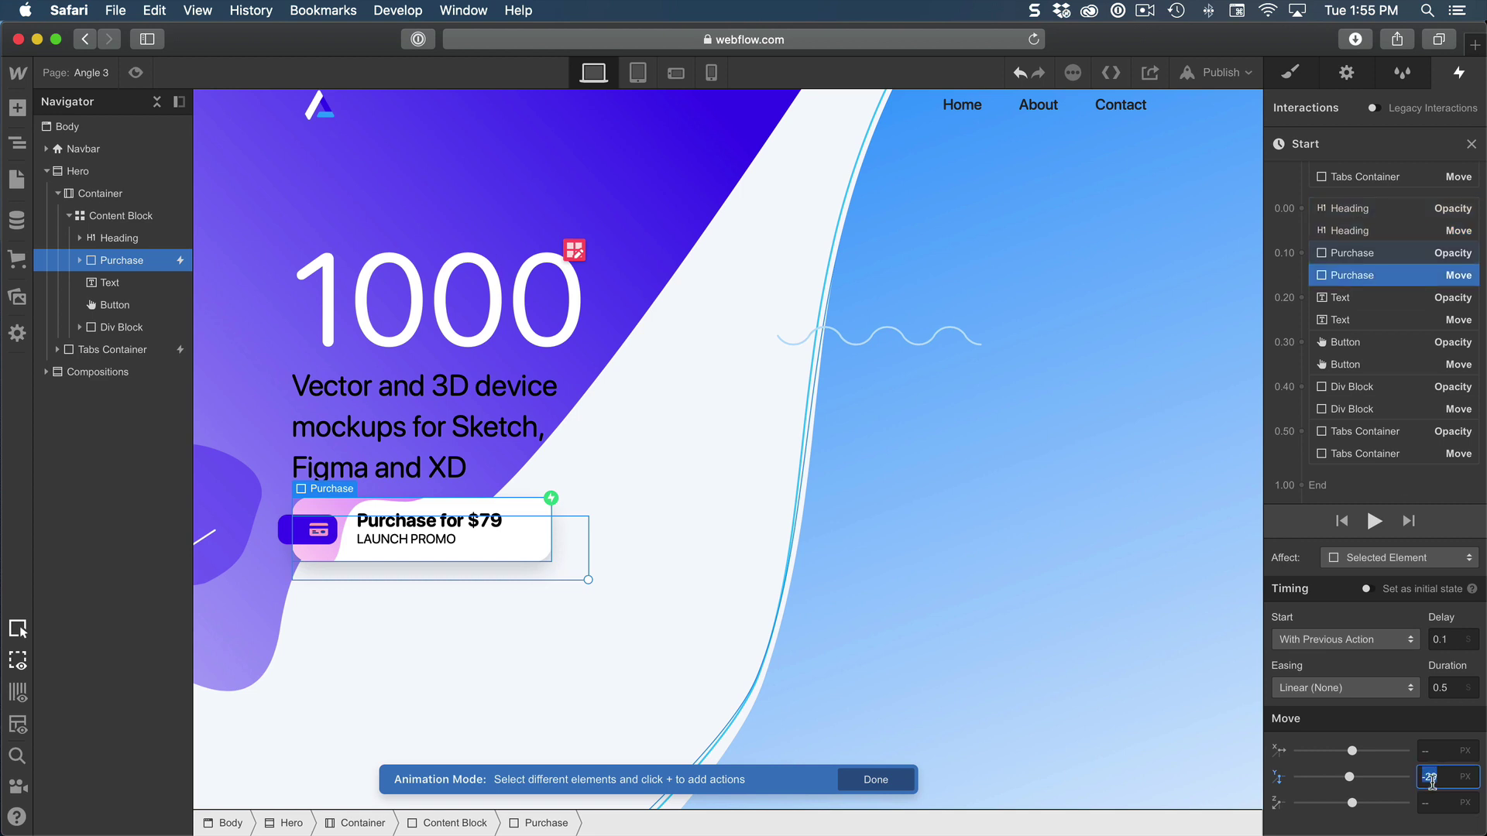
type("0")
key("Return")
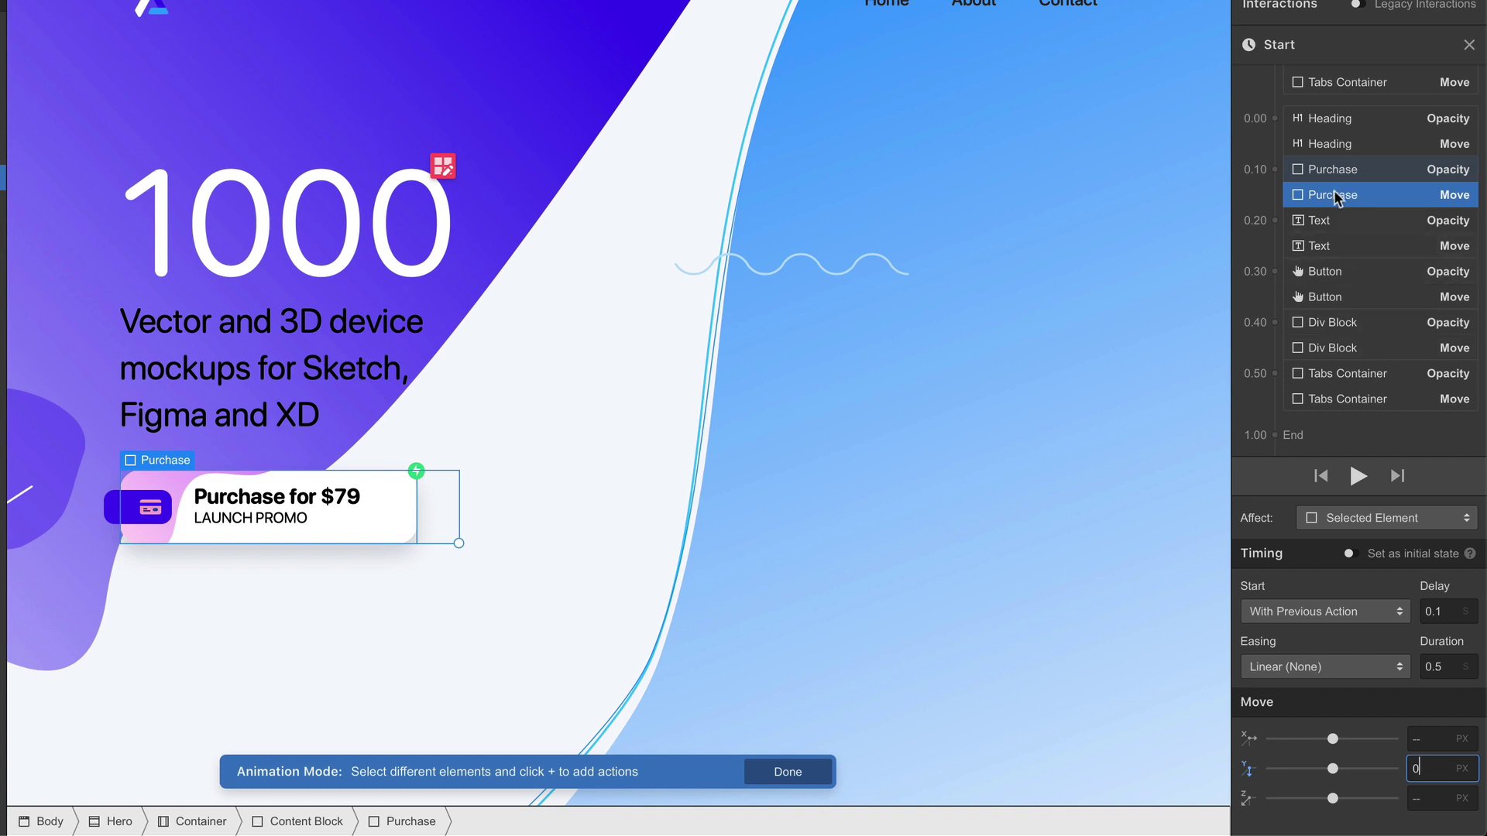
Set the Text staggered Move action's Y to 0 px.
left_click(1356, 248)
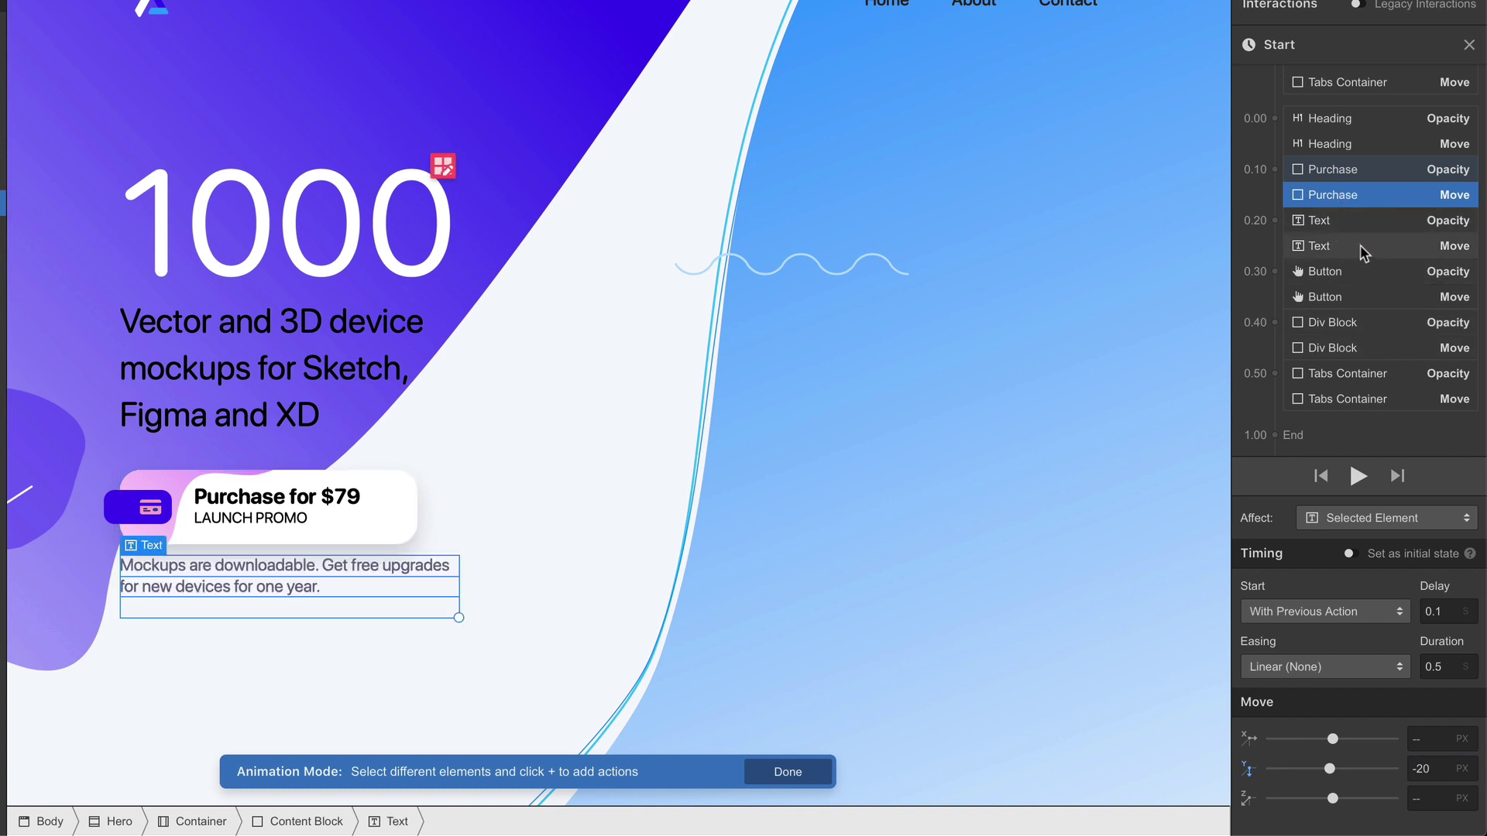
left_click(1363, 193)
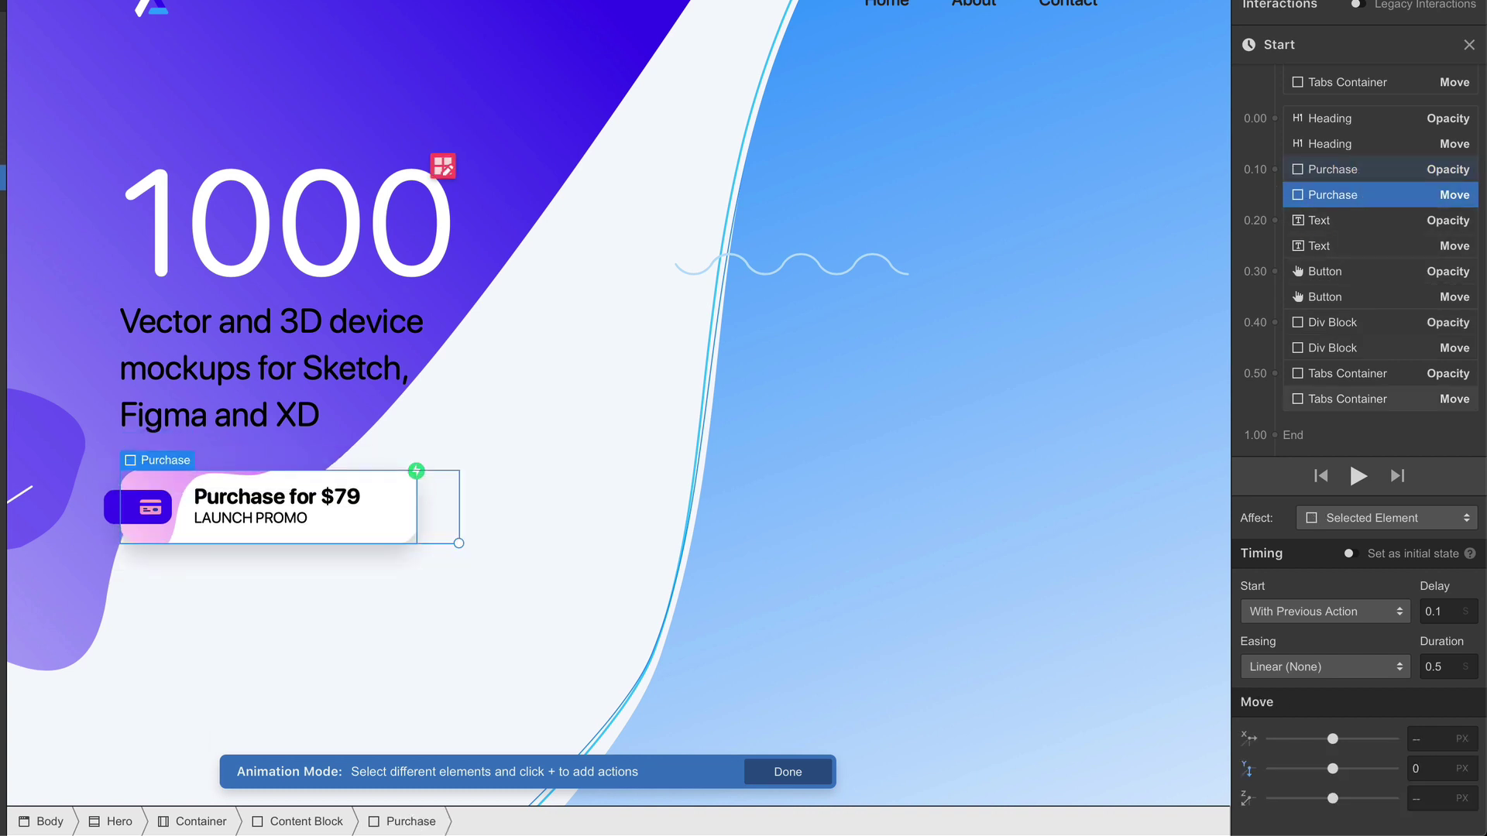
left_click(1356, 246)
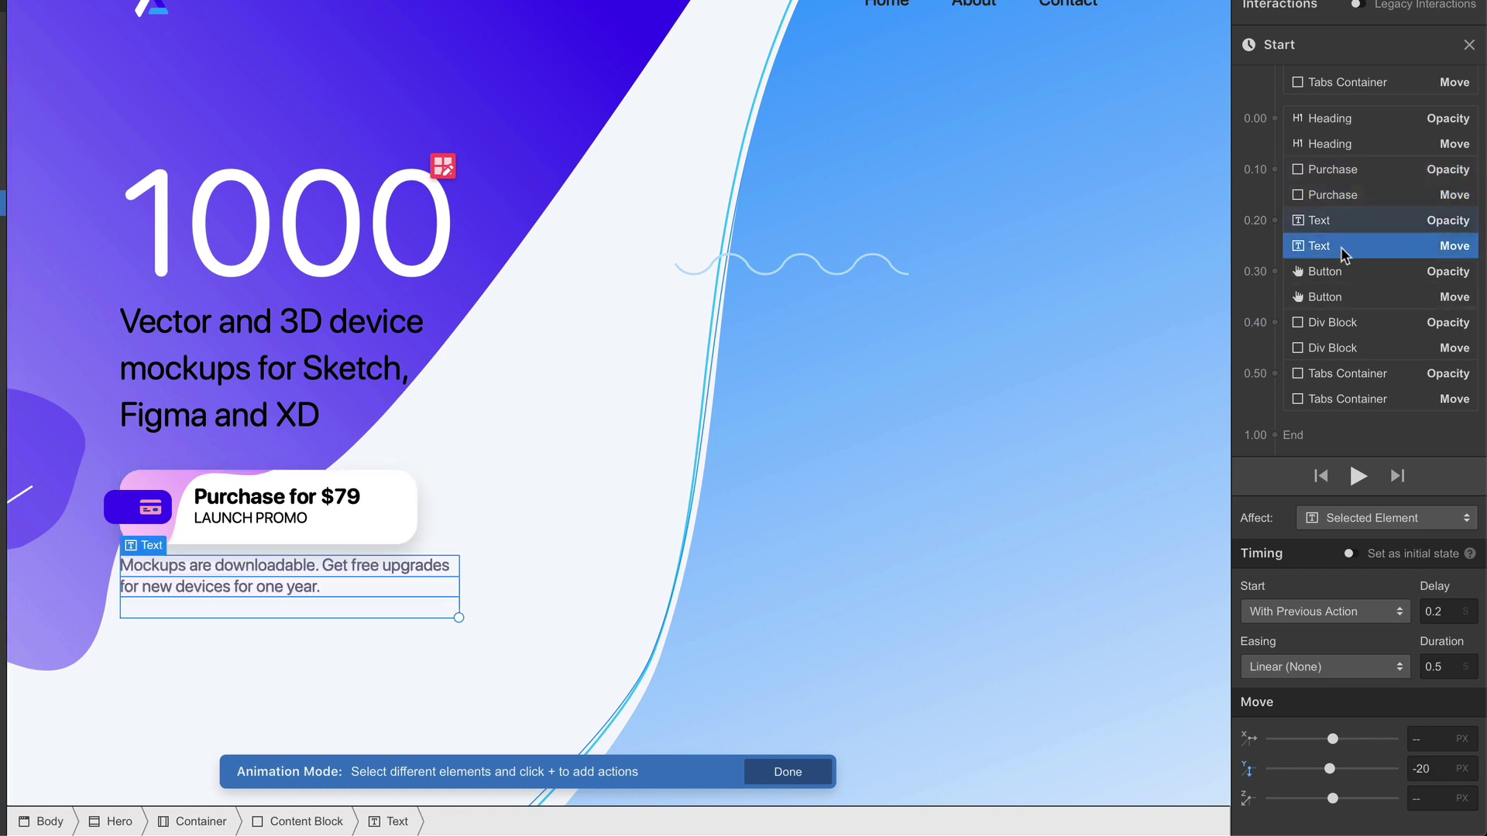
left_click(1444, 767)
type("0")
key("Return")
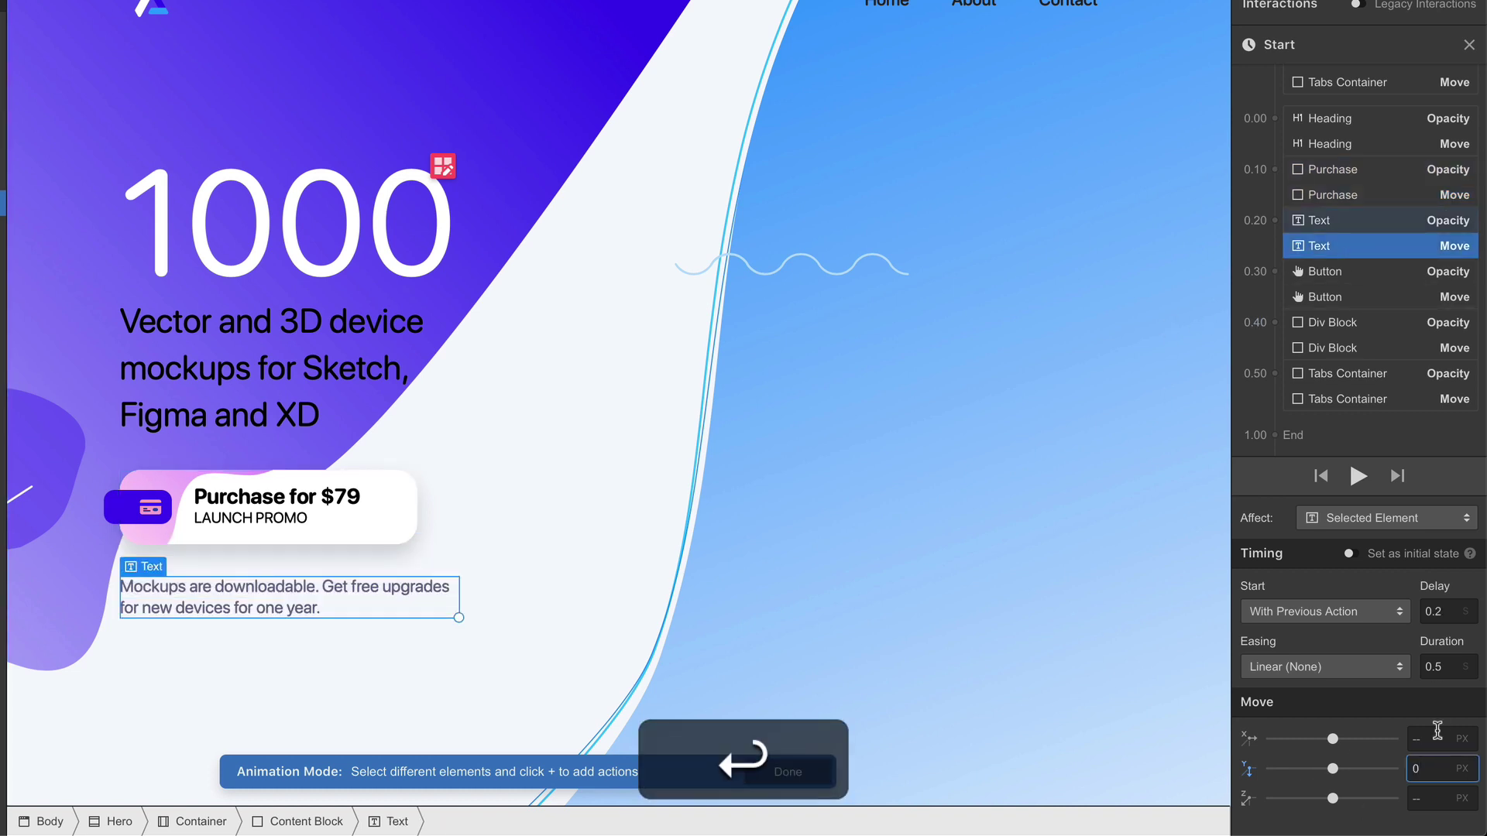
Set Y to 0 px for the Button, Div Block and Tabs Container Move actions.
left_click(1352, 297)
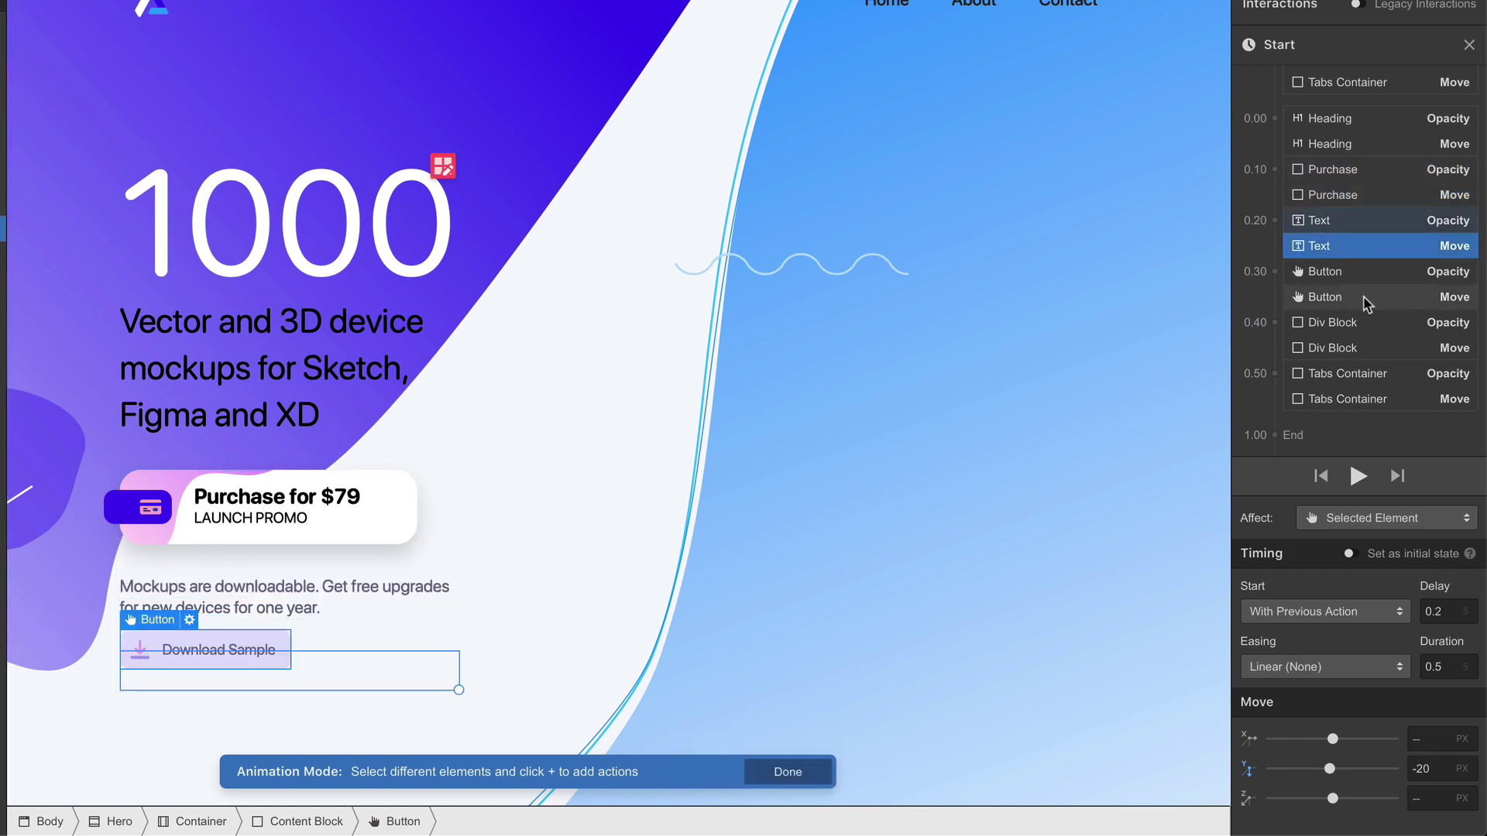
left_click(1441, 770)
type("0")
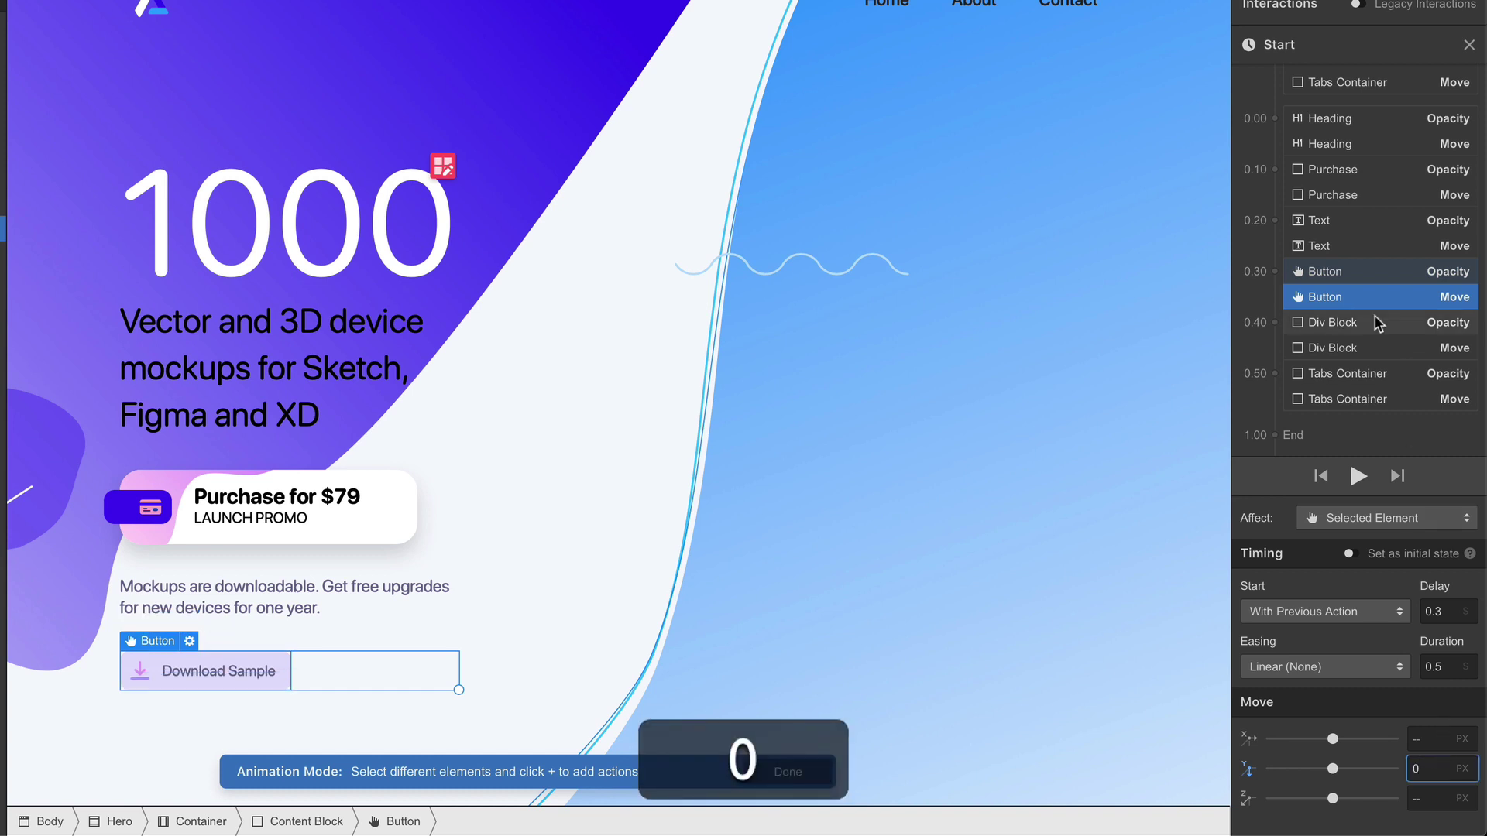
left_click(1336, 346)
left_click(1424, 758)
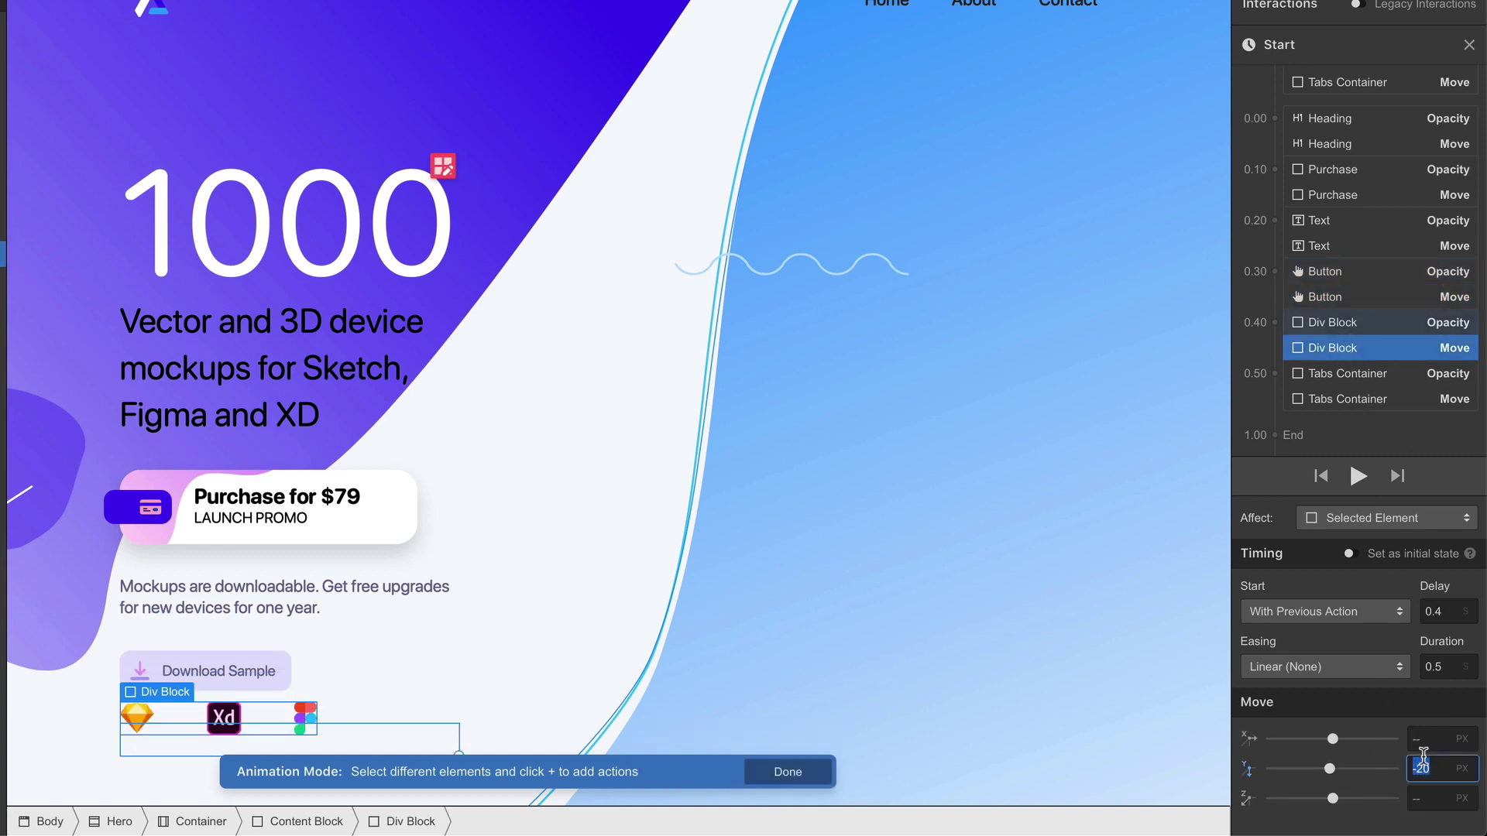
left_click(1355, 405)
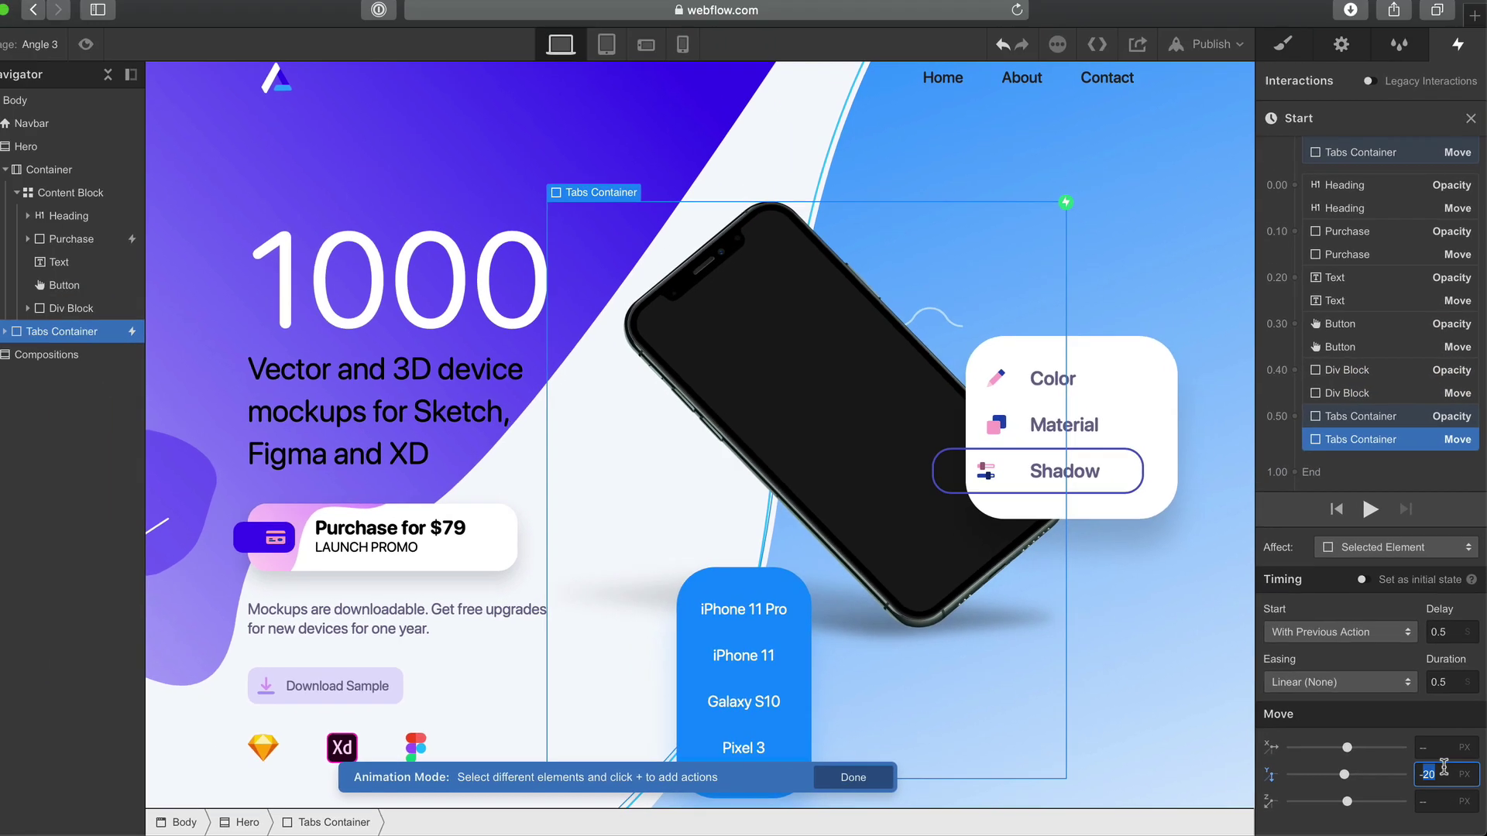
left_click(1441, 768)
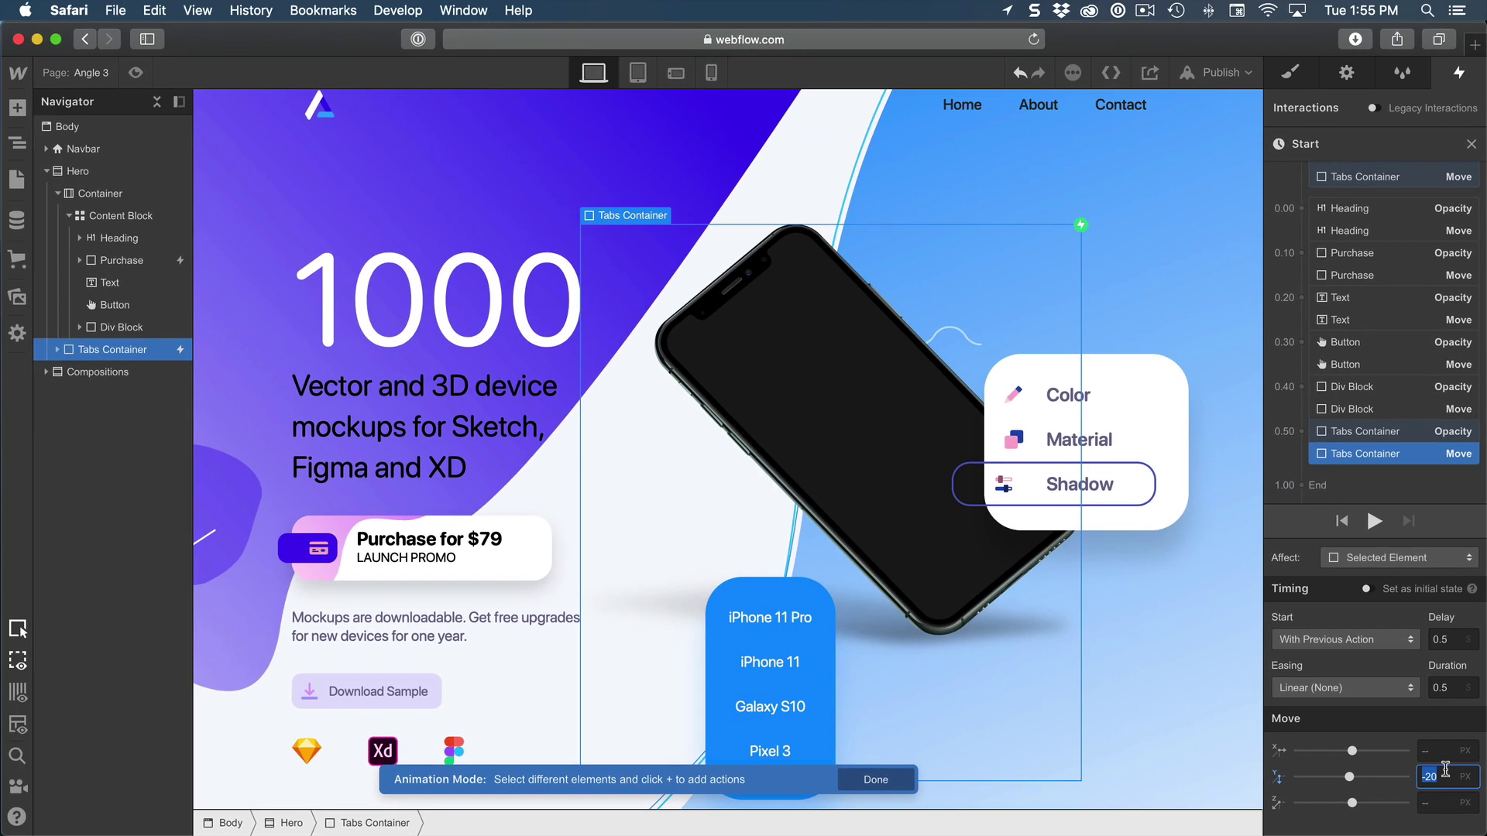
type("0")
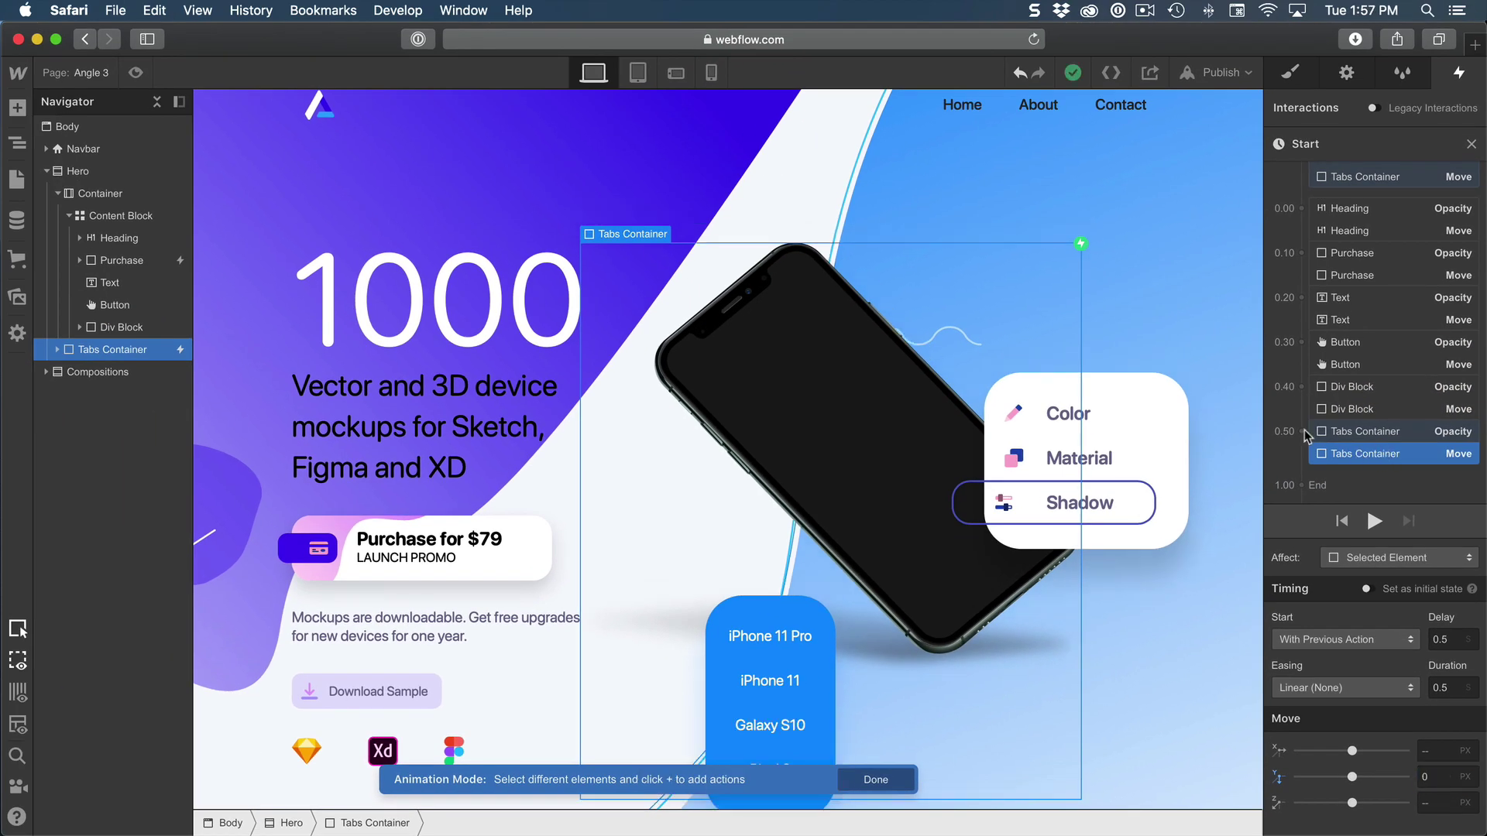
left_click(135, 72)
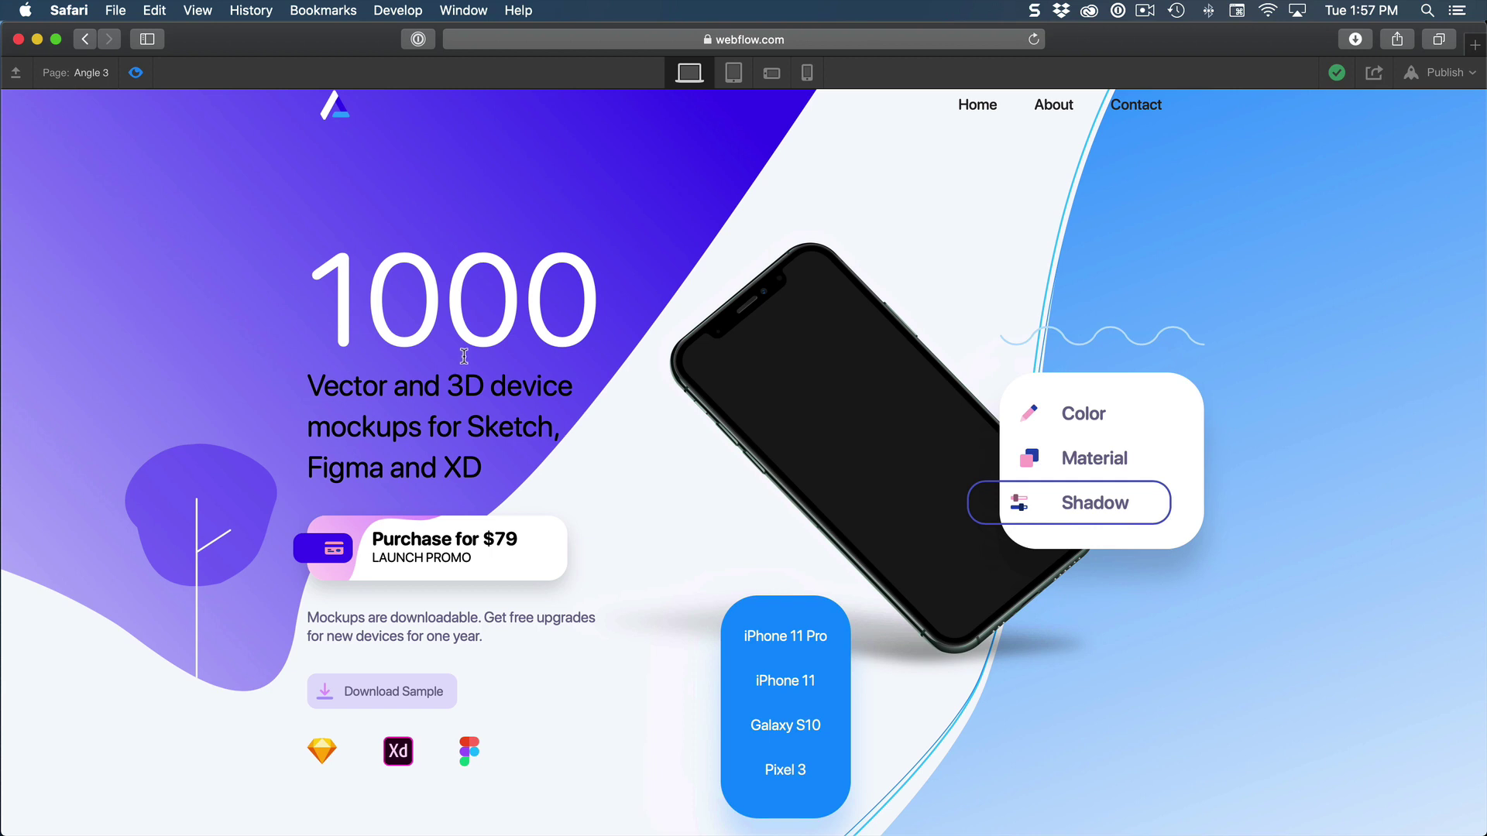
left_click(135, 73)
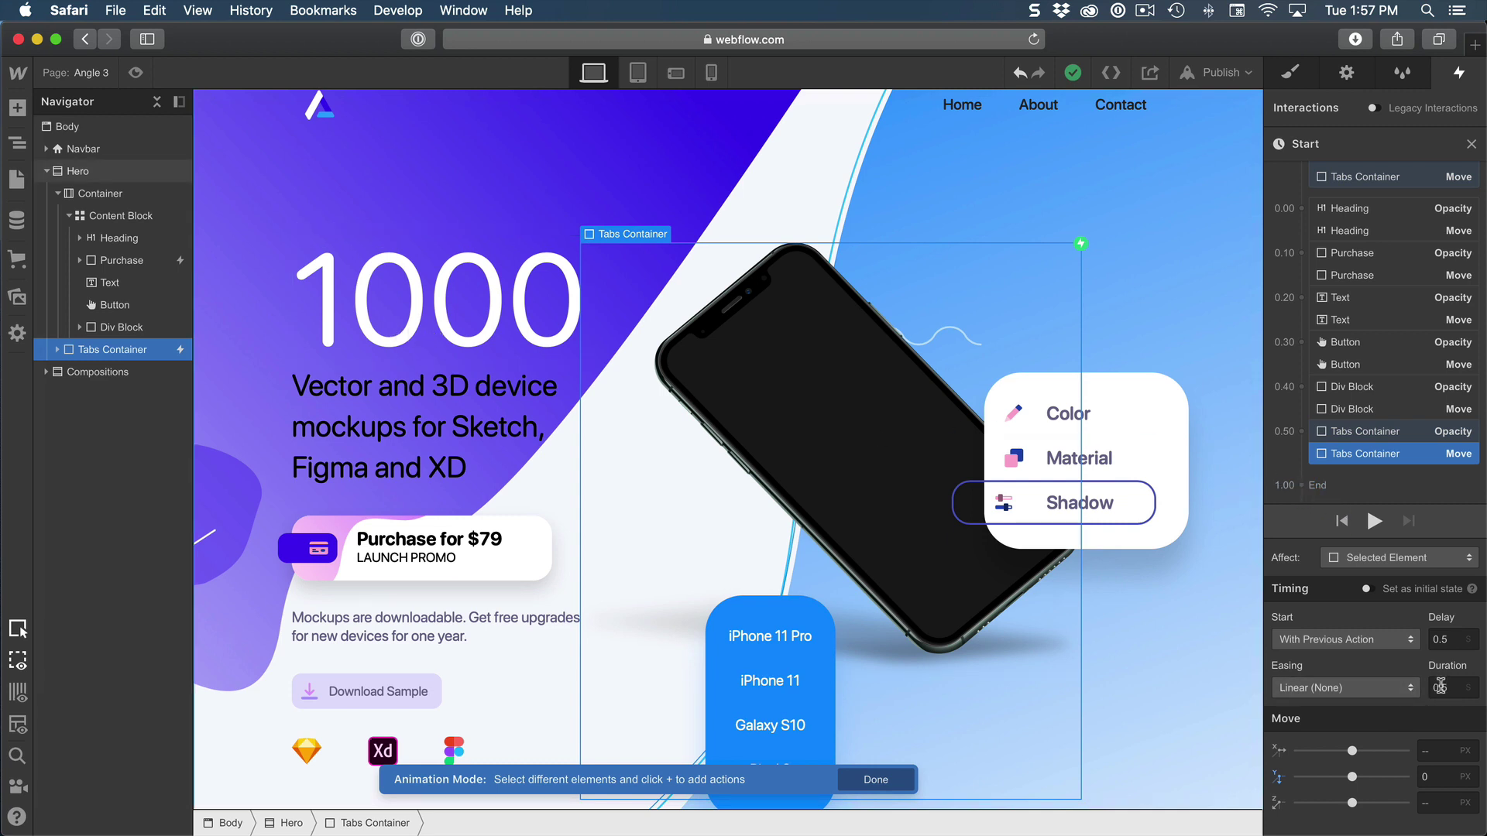
Set the Move durations to 0.8 s for Heading, 0.7 s for Purchase, 0.6 s for Text.
left_click(1347, 232)
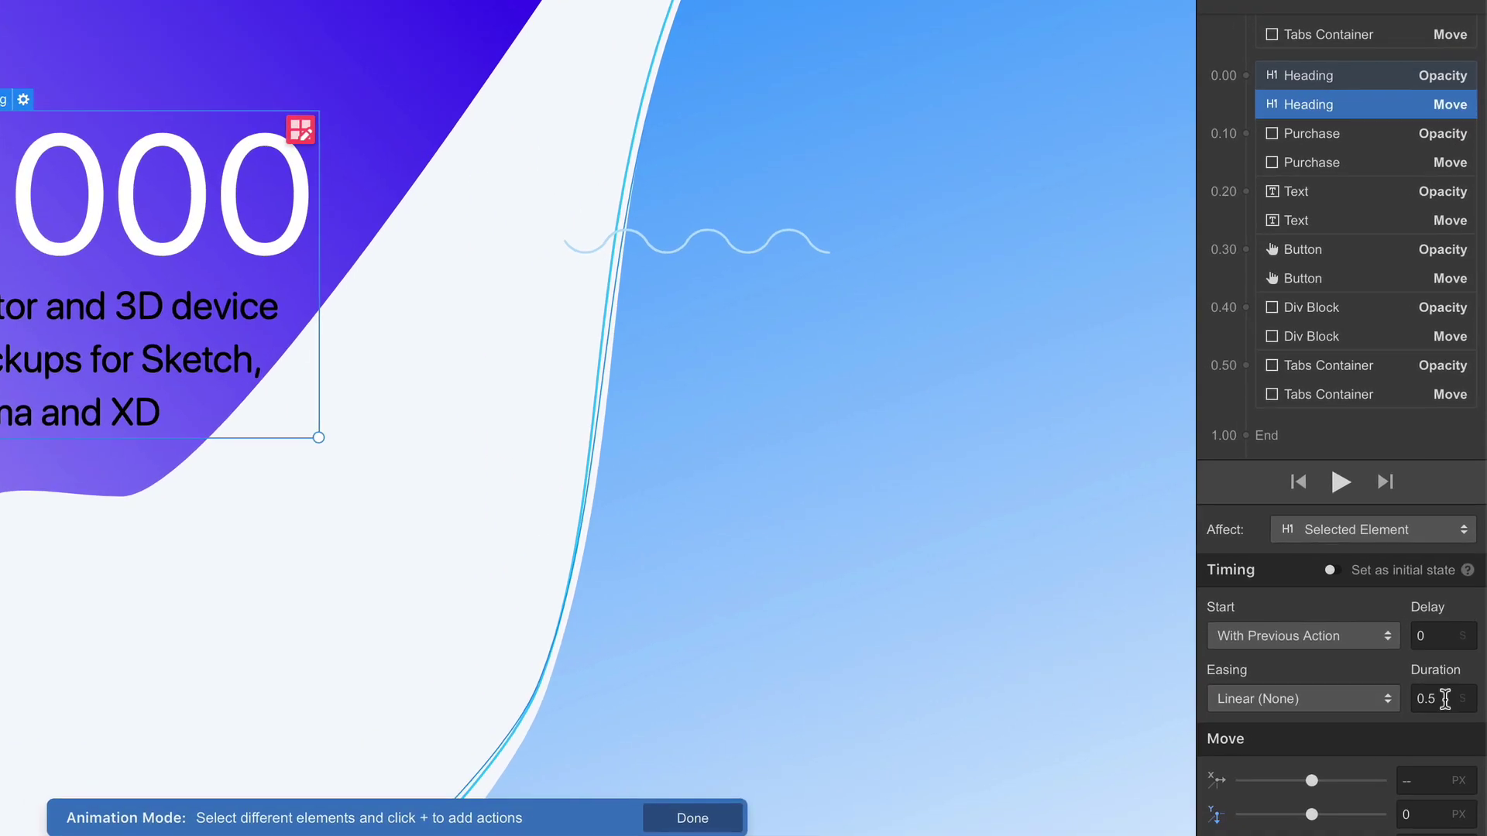
left_click(1455, 687)
key("BackSpace")
type("8")
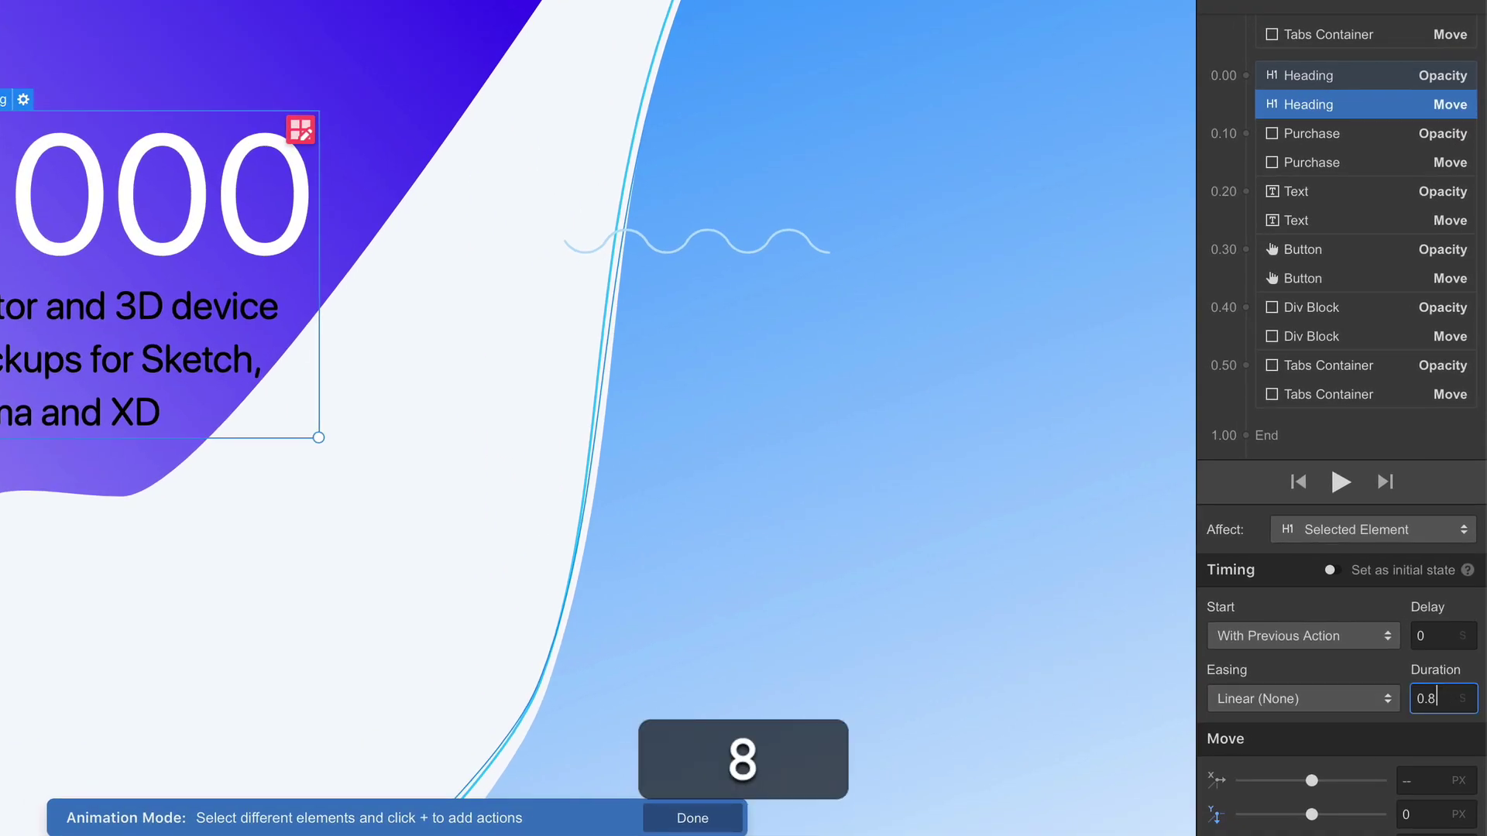
left_click(1314, 164)
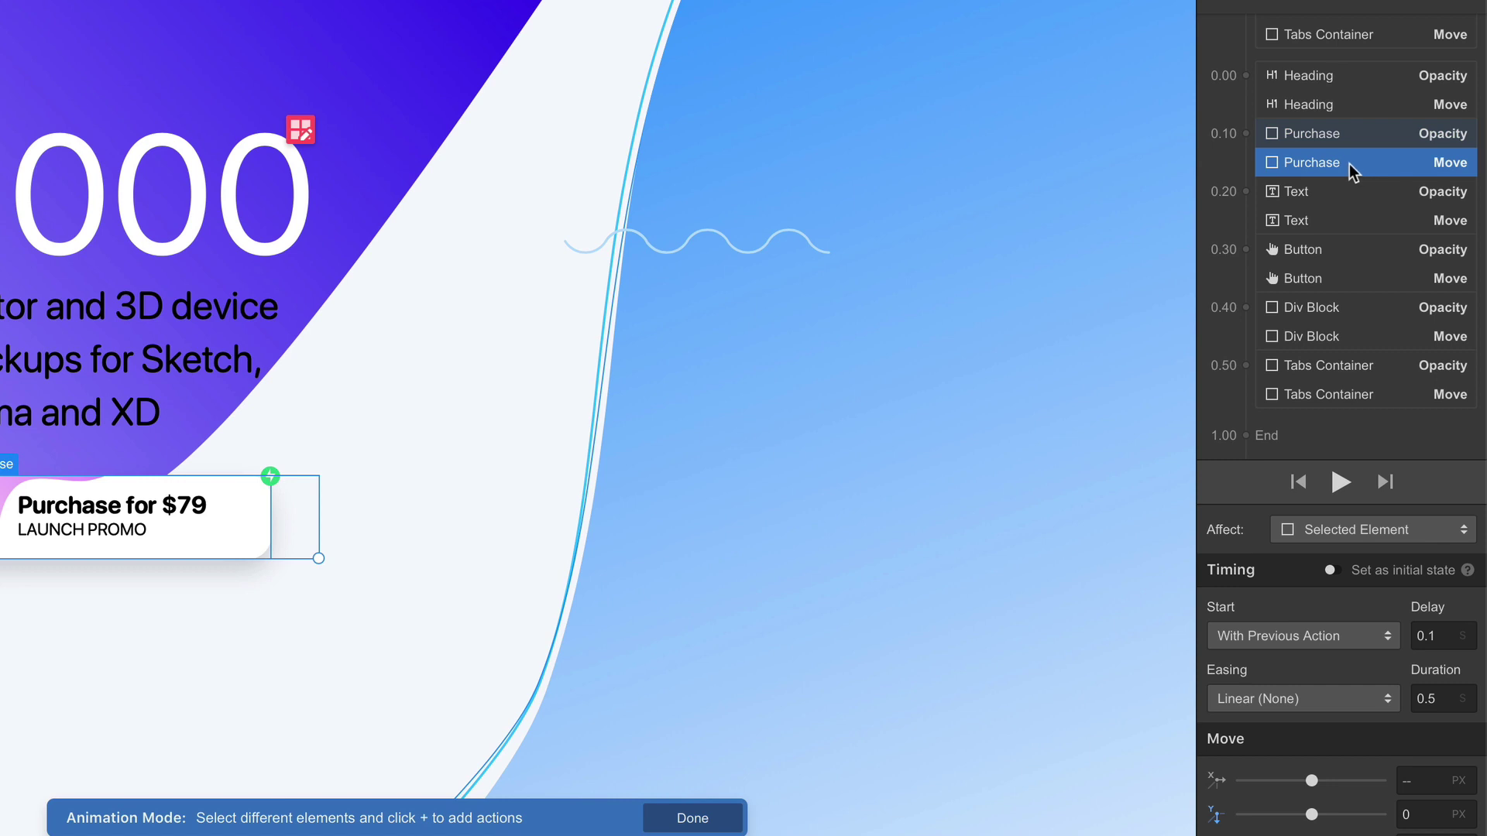
left_click(1445, 696)
key("BackSpace")
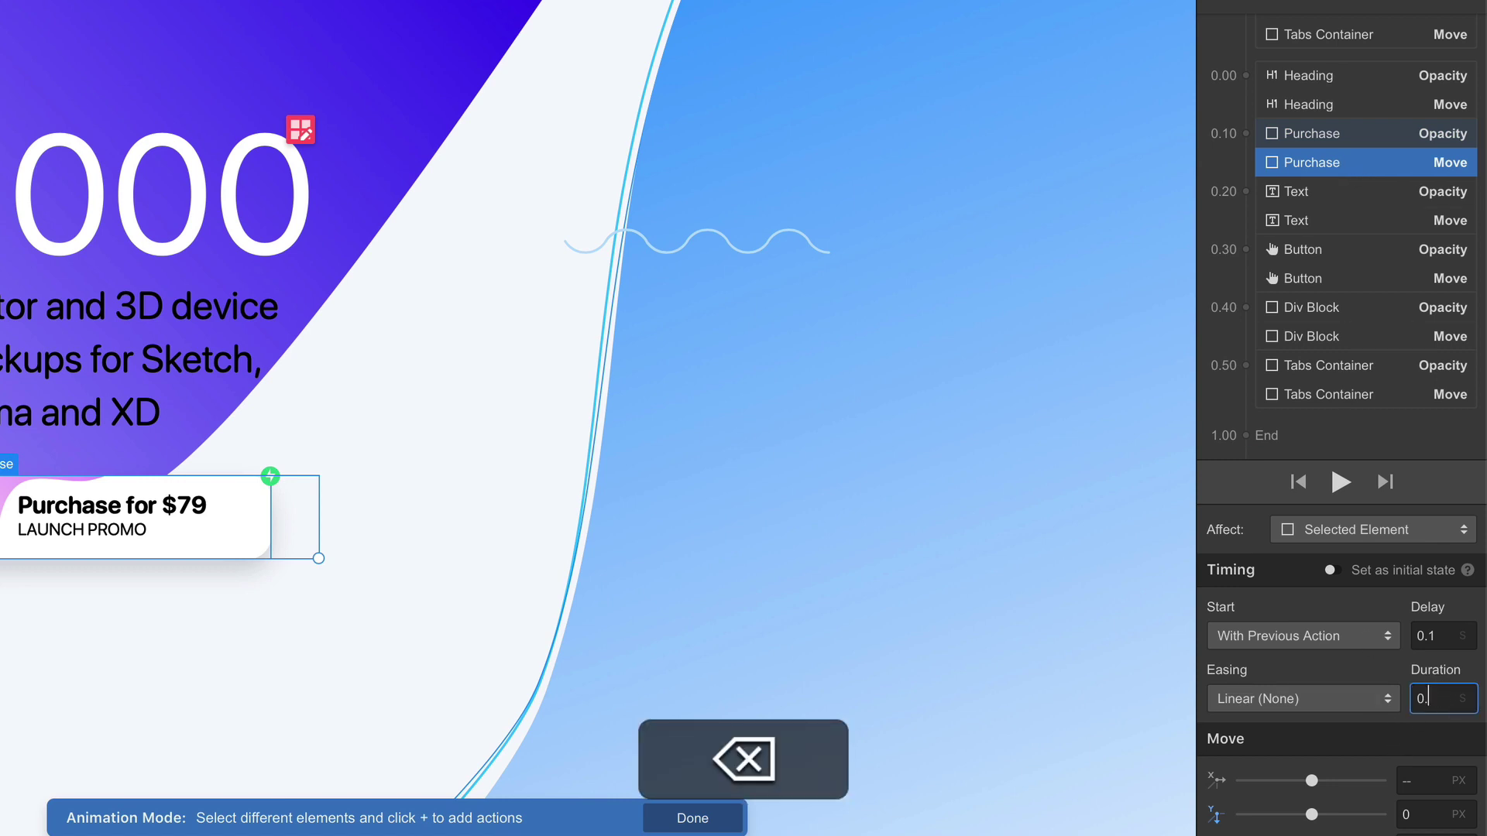
type("7")
left_click(1359, 223)
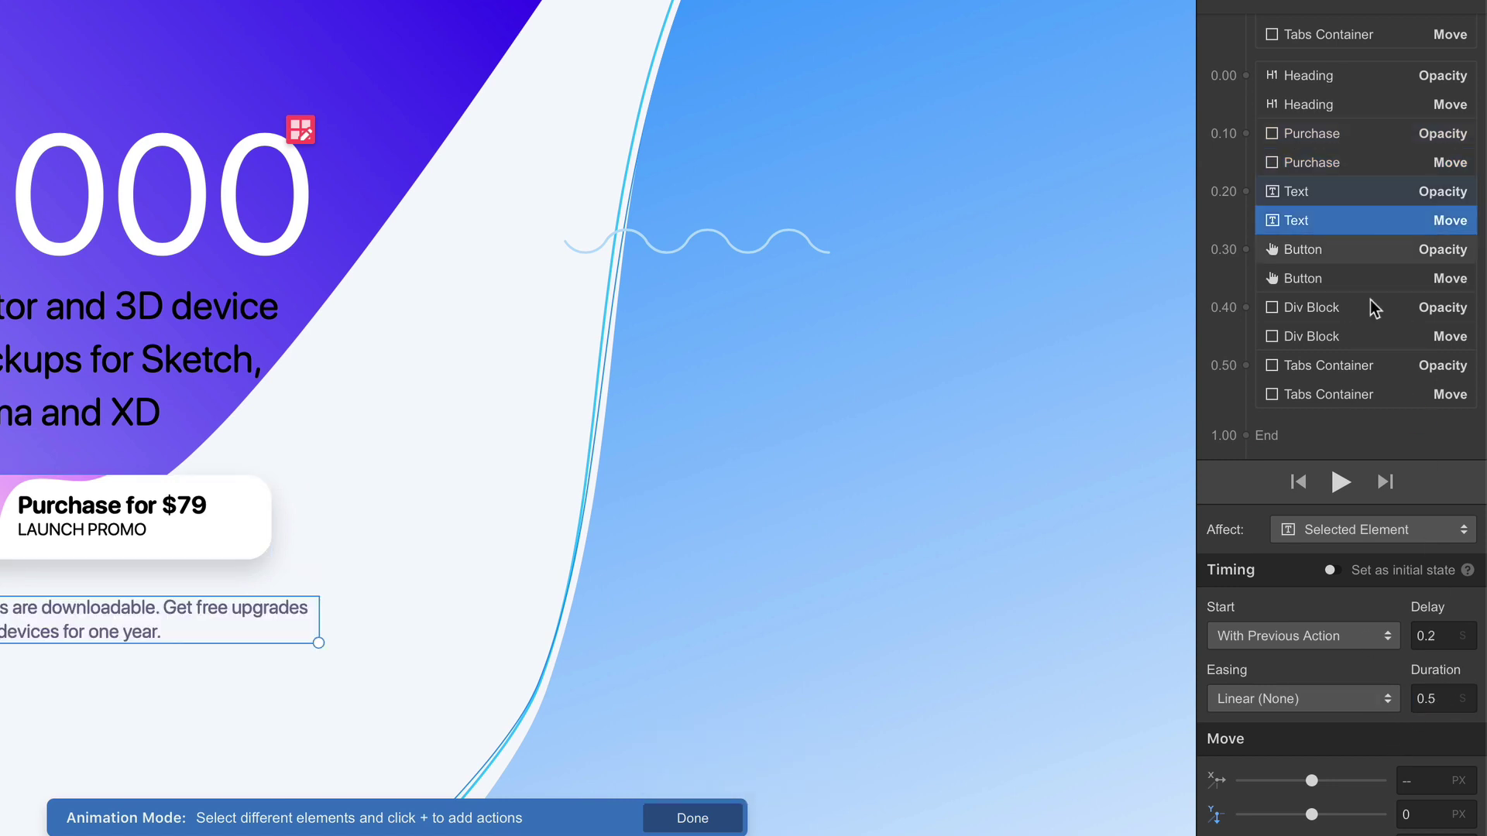
left_click(1447, 695)
key("BackSpace")
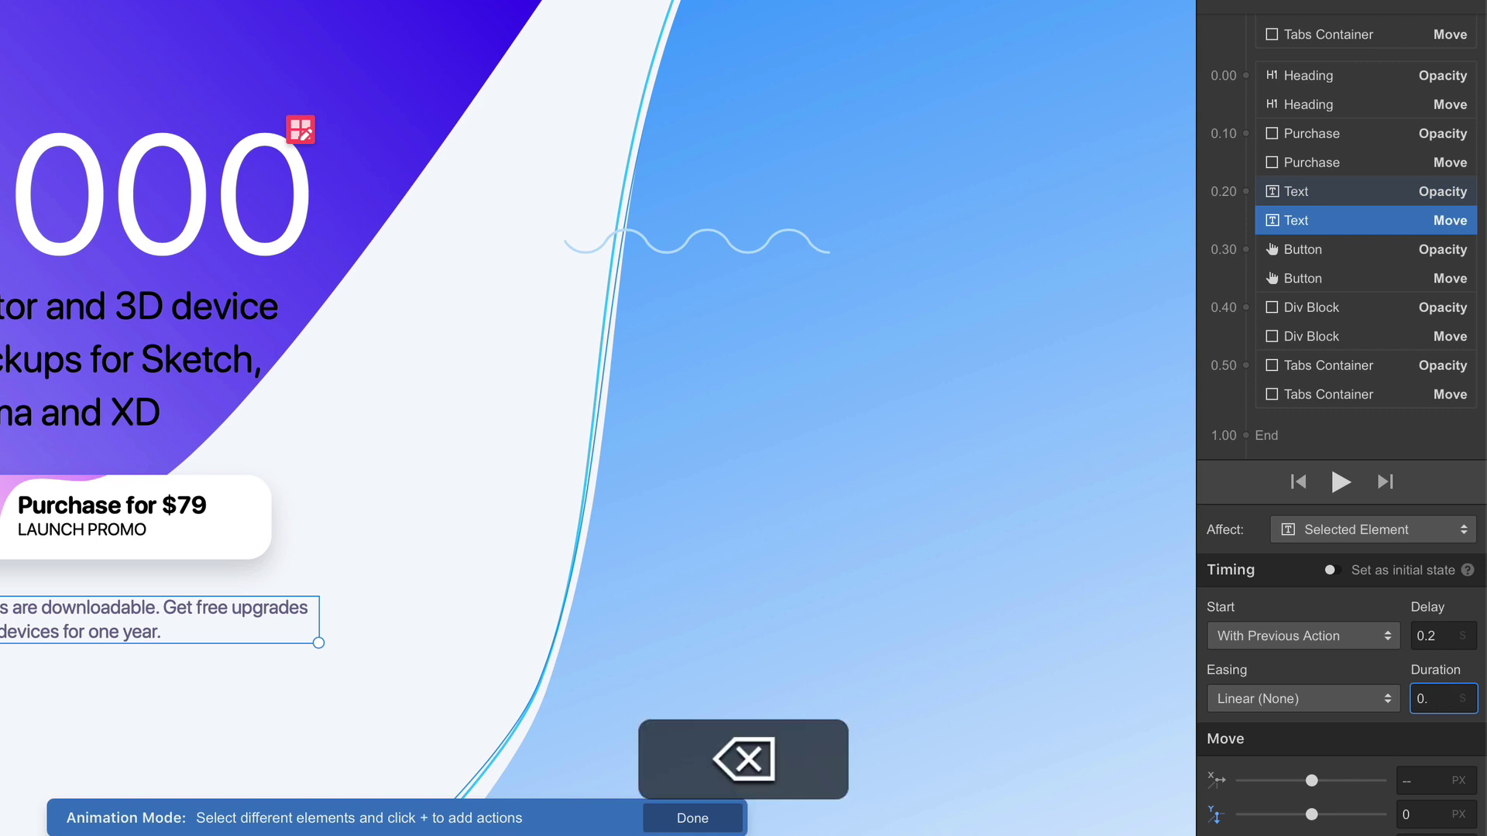
type("6")
Set Div Block's move to 0.4 s and Tabs Container's to 0.3 s, then preview.
left_click(1321, 277)
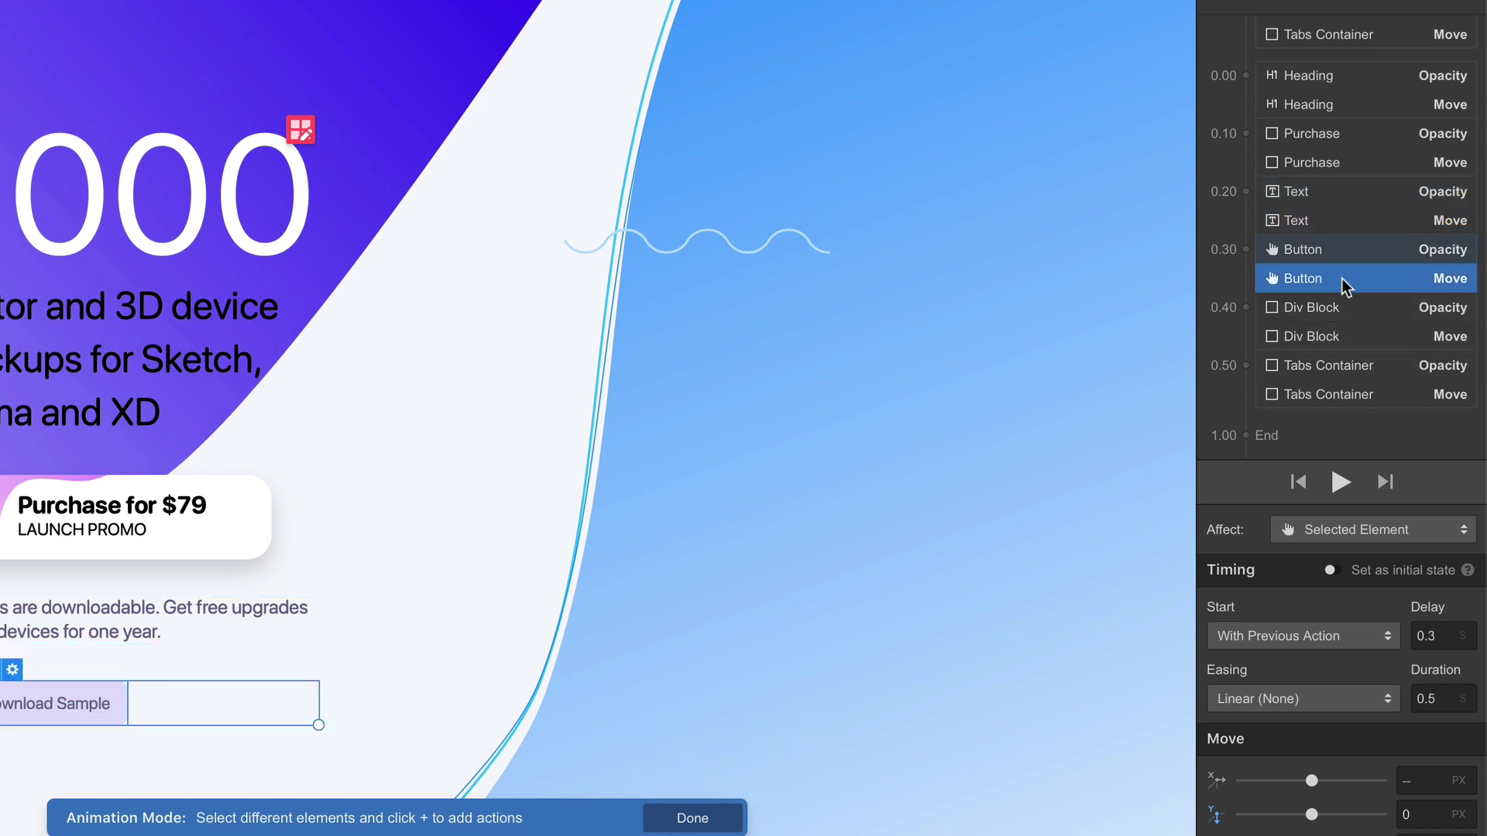
left_click(1330, 338)
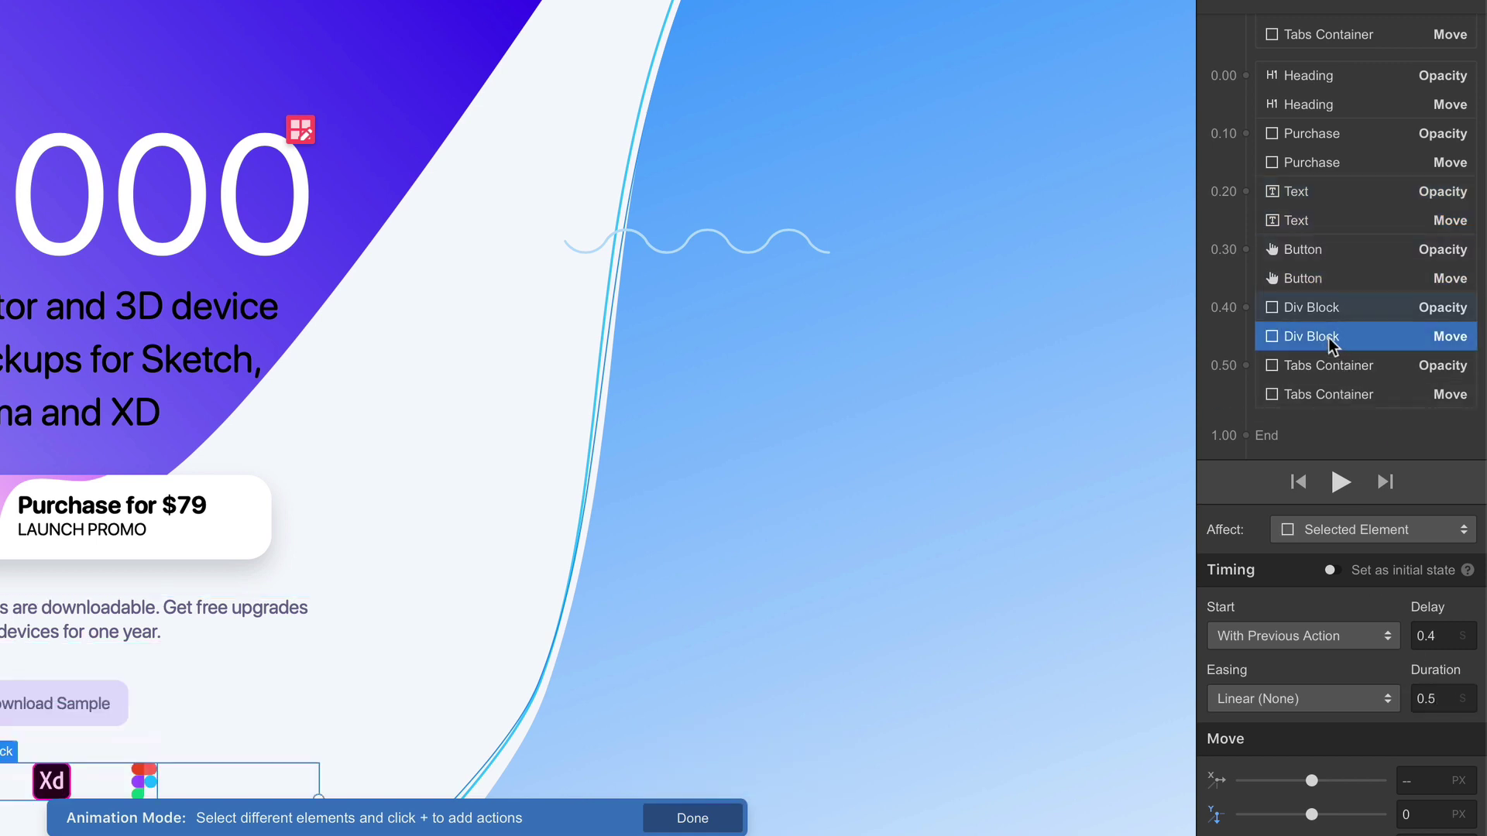
left_click(1441, 697)
type("4")
left_click(1367, 392)
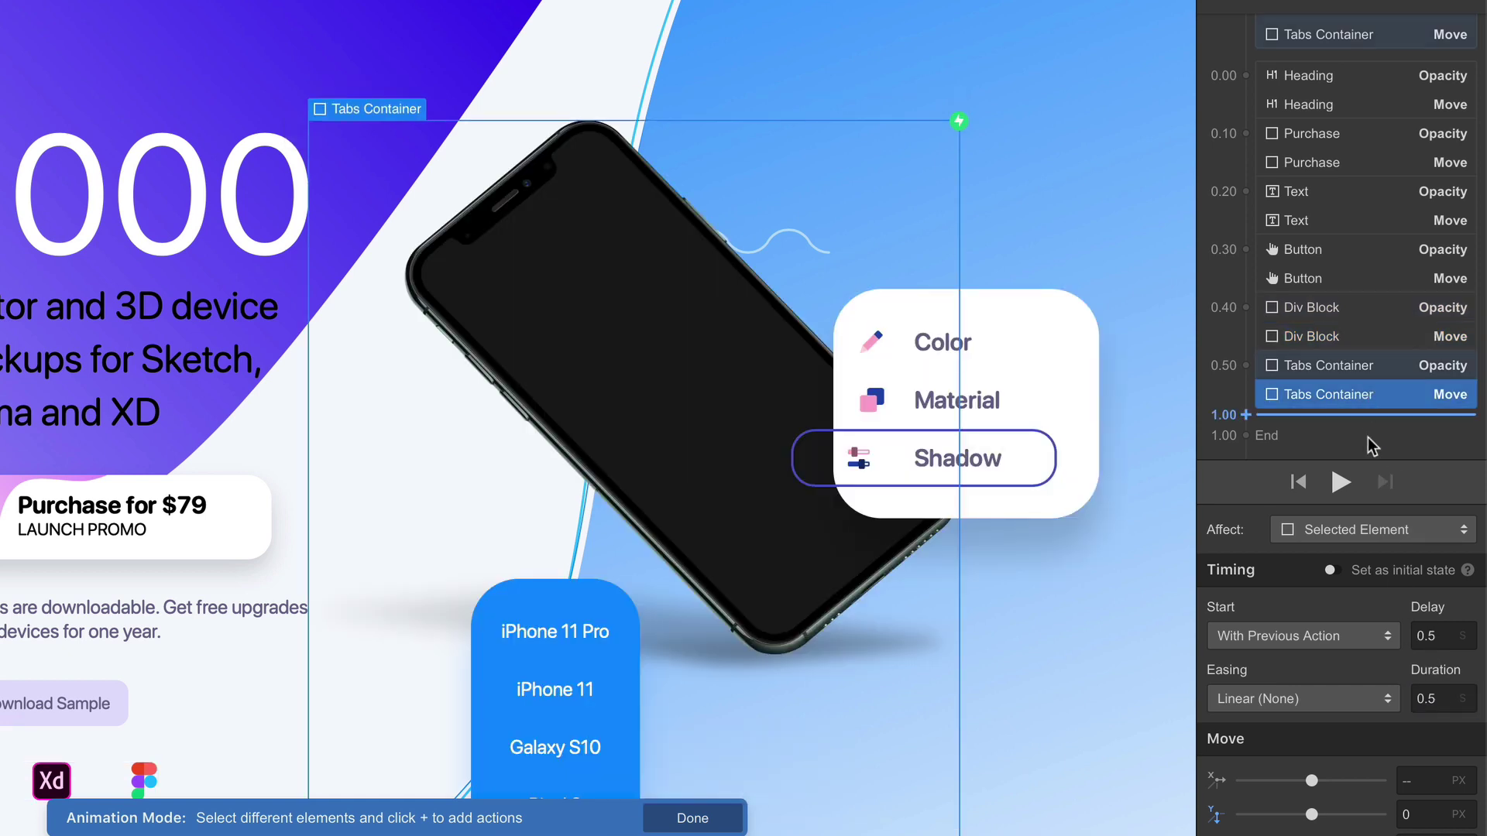
left_click(1445, 699)
type("3")
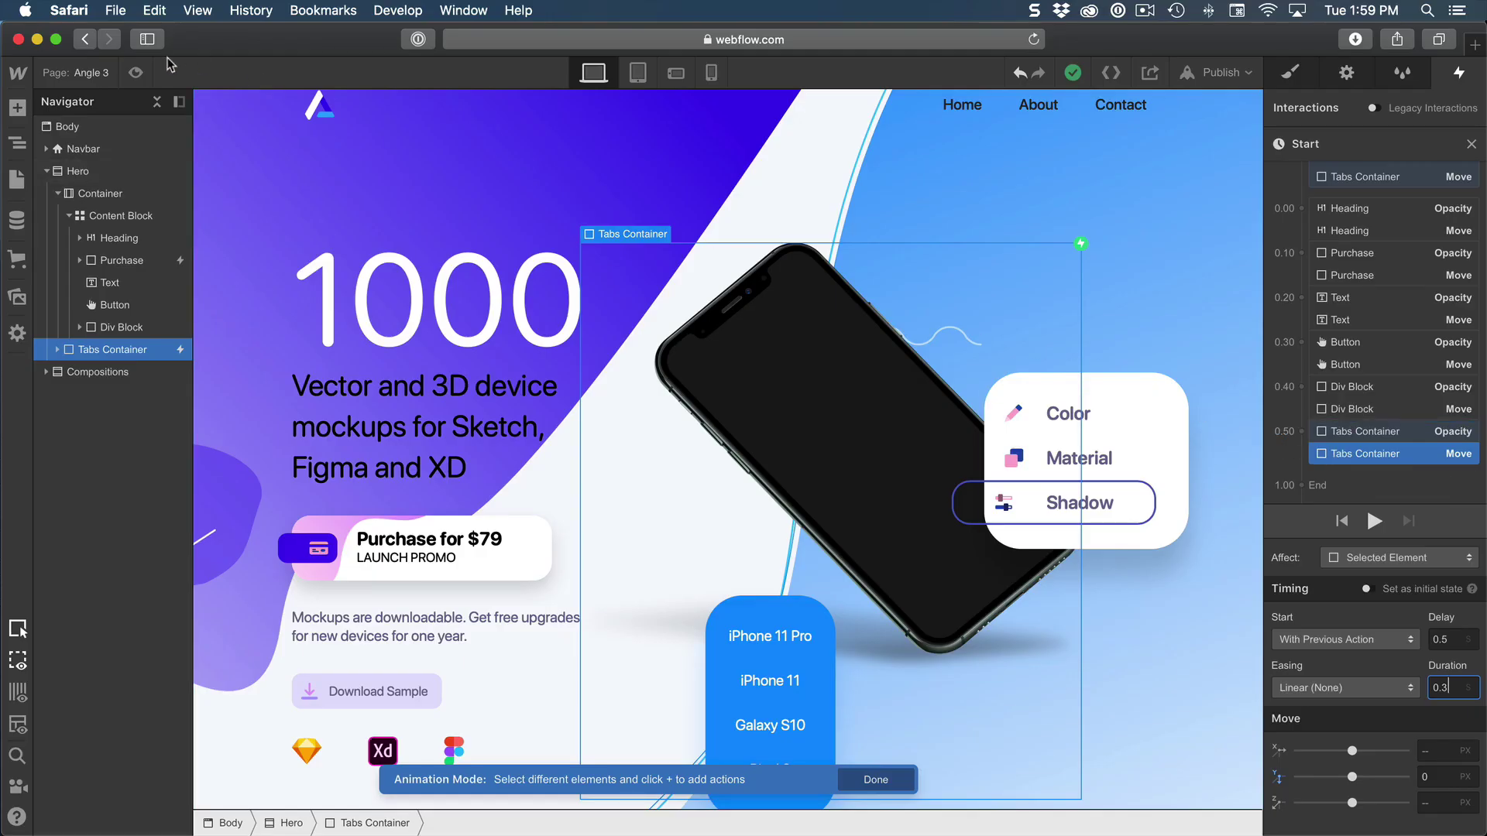
left_click(139, 75)
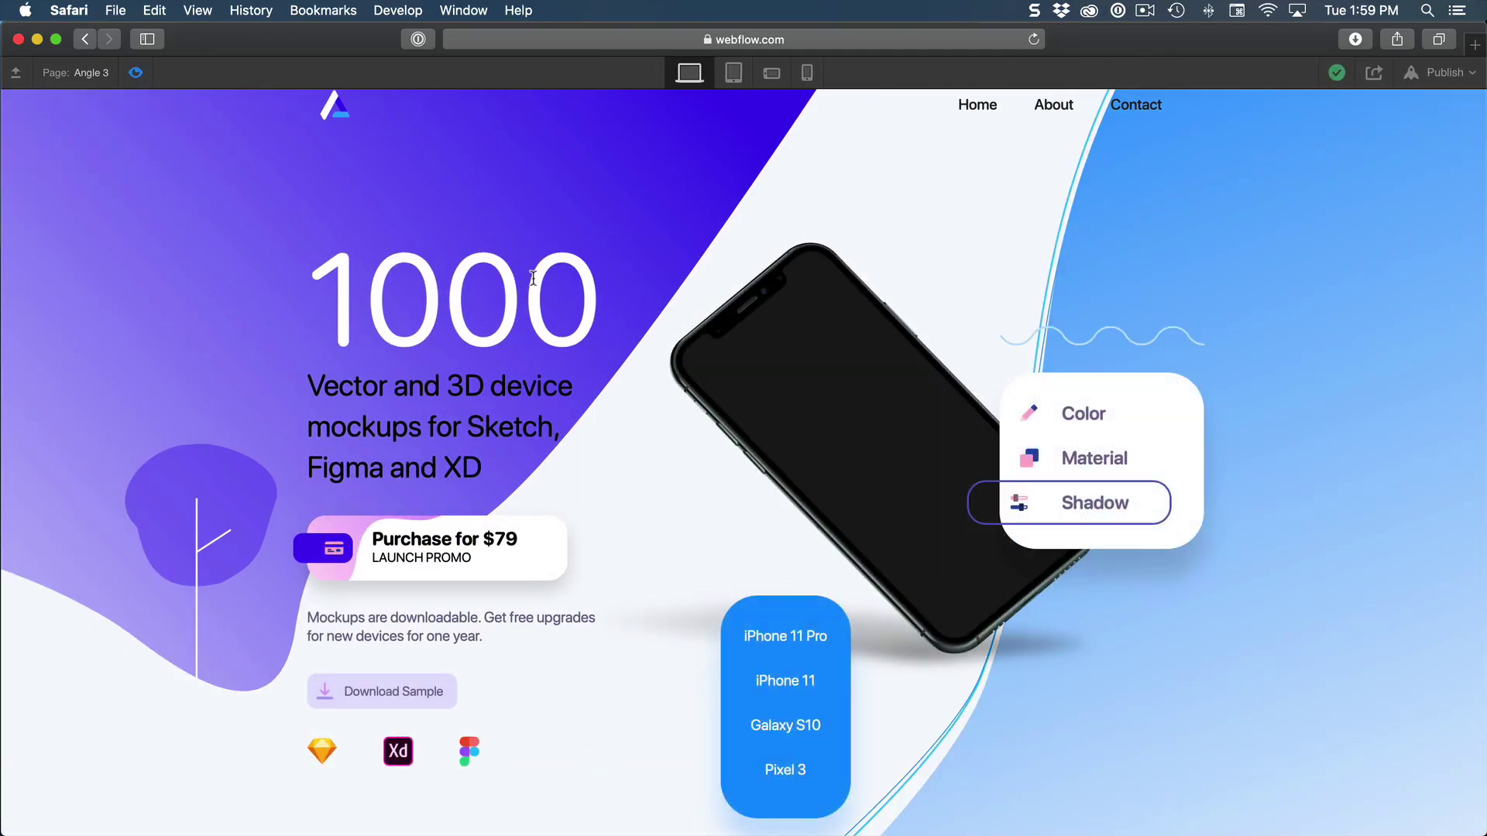
left_click(137, 76)
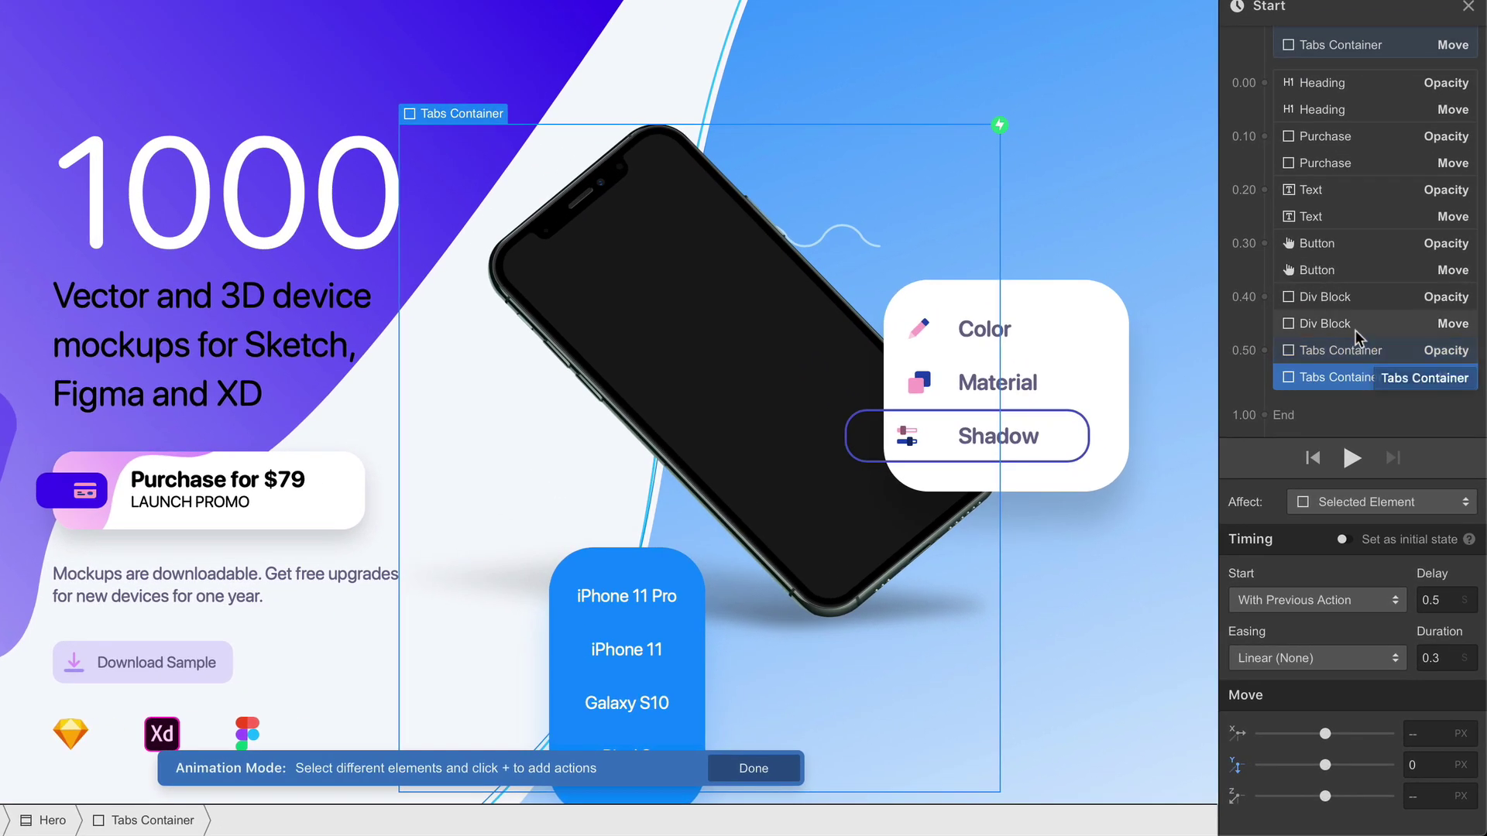
Apply Bounce easing to all five Move actions and play the Start animation.
left_click(1328, 323, "super")
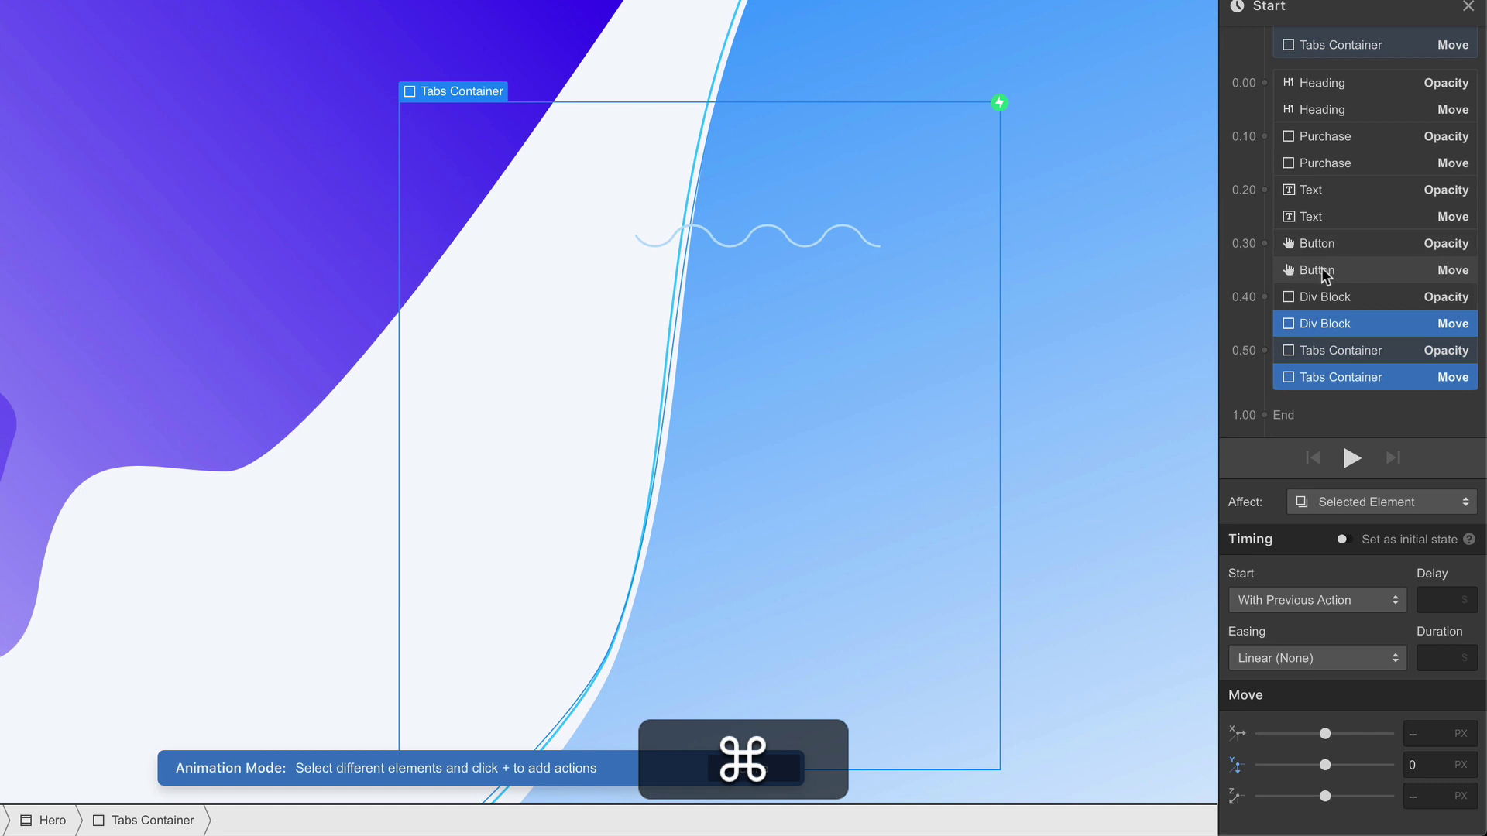
left_click(1365, 270, "super")
left_click(1359, 215, "super")
left_click(1349, 162, "super")
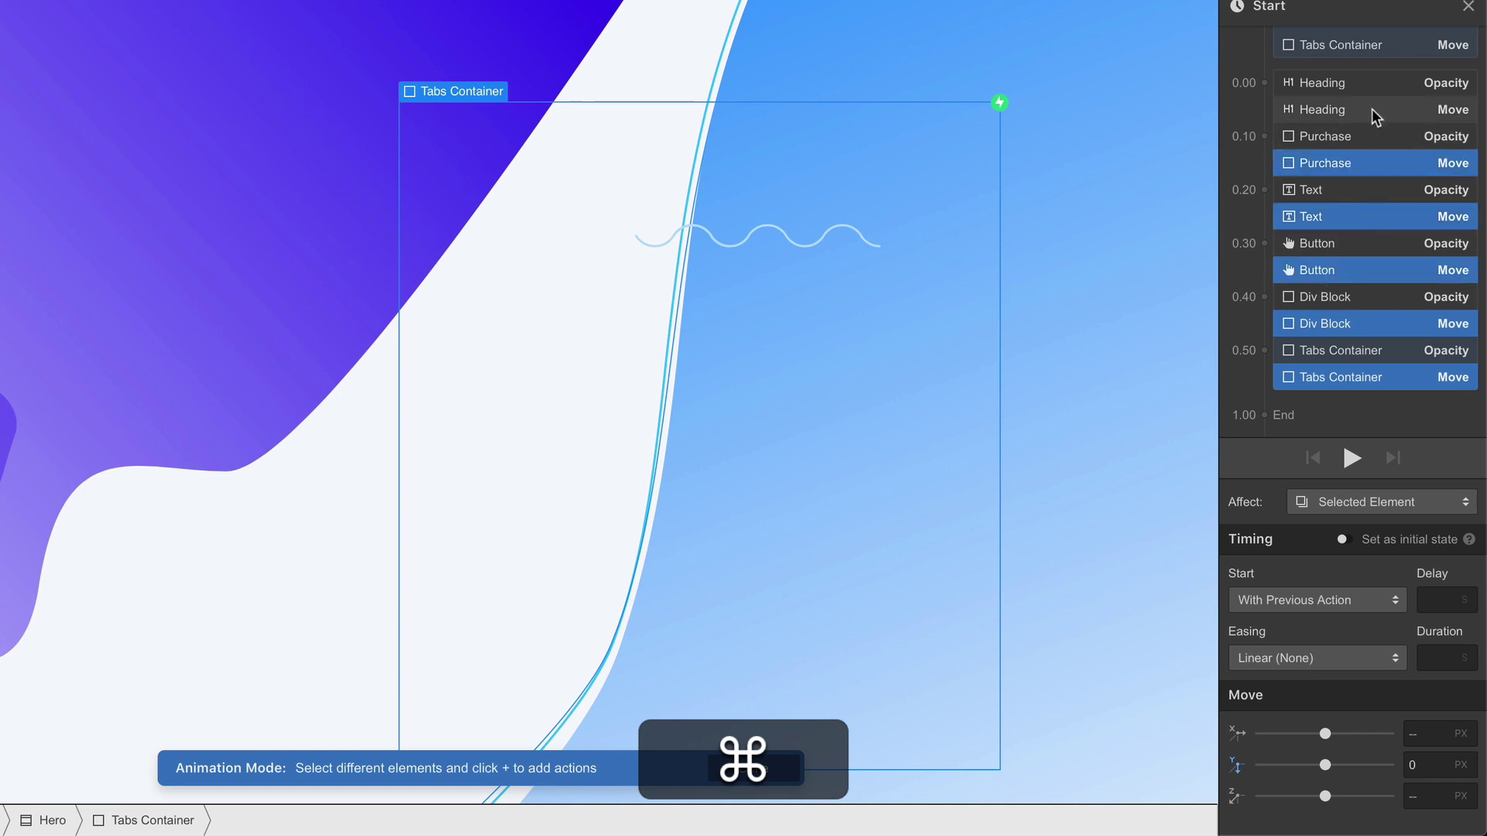
left_click(1372, 109, "super")
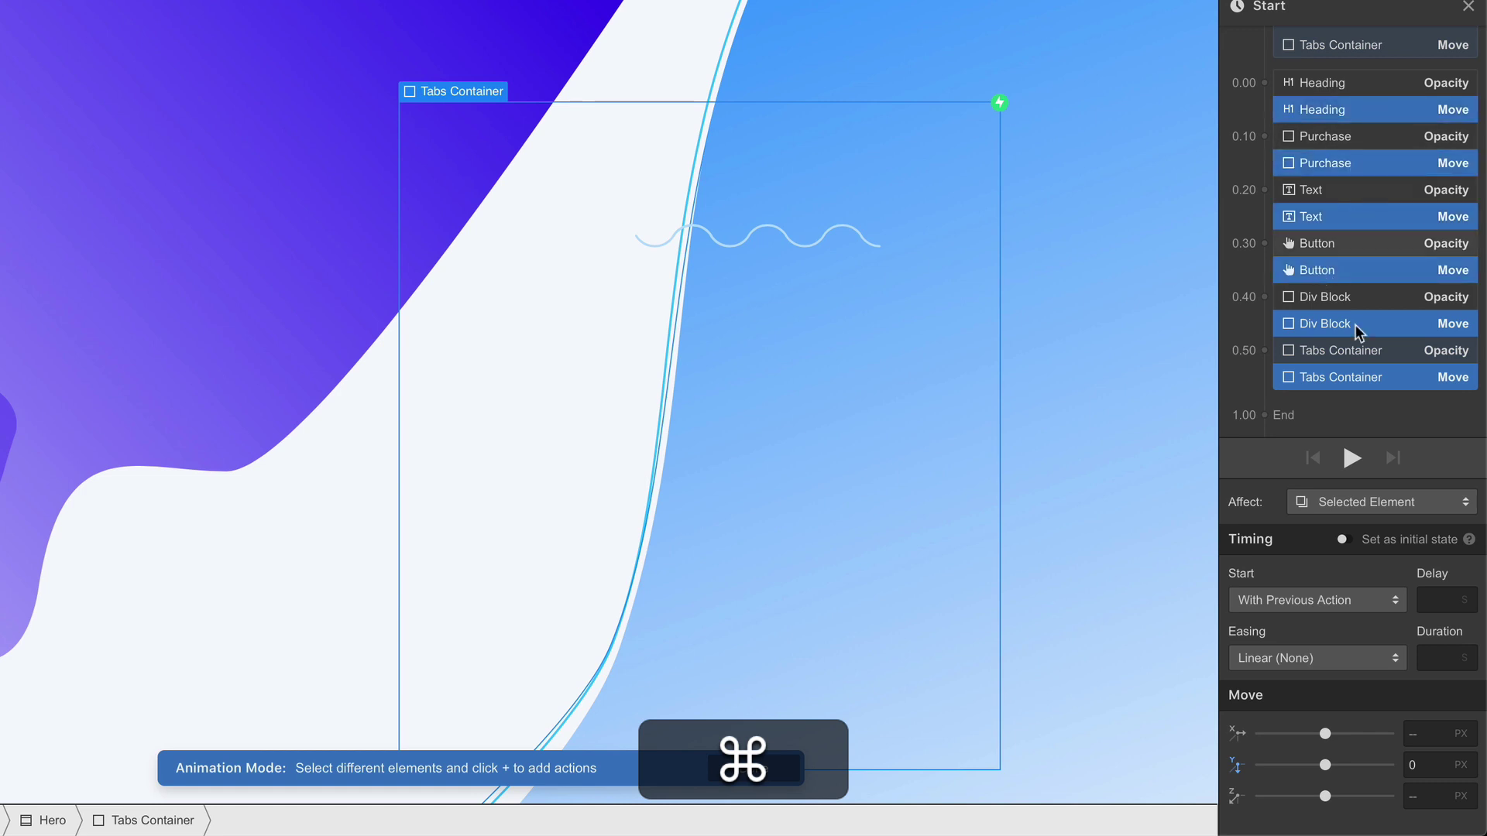
left_click(1285, 656)
scroll(1301, 408, "down", 5)
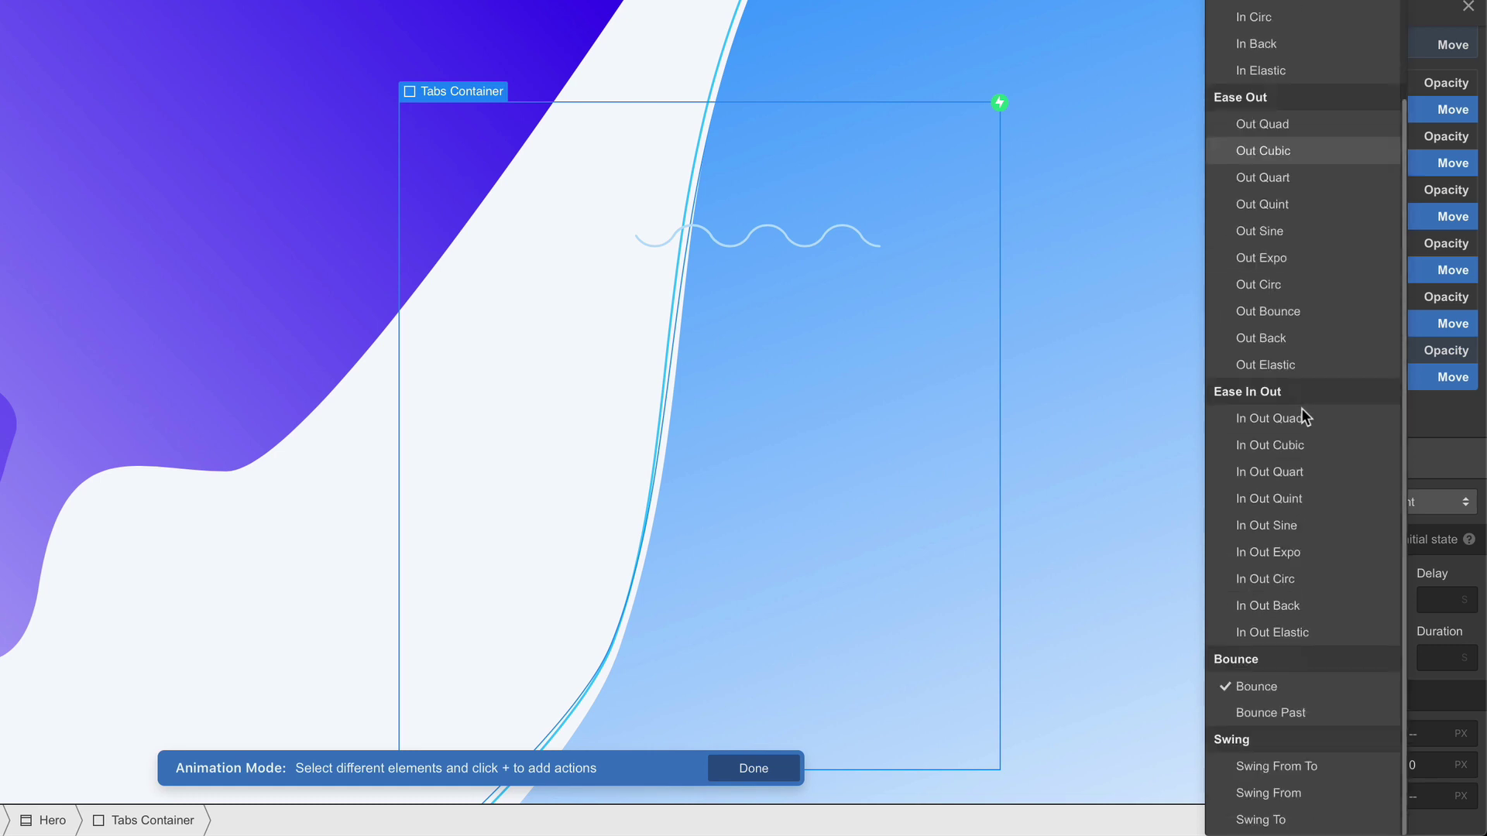
left_click(1267, 686)
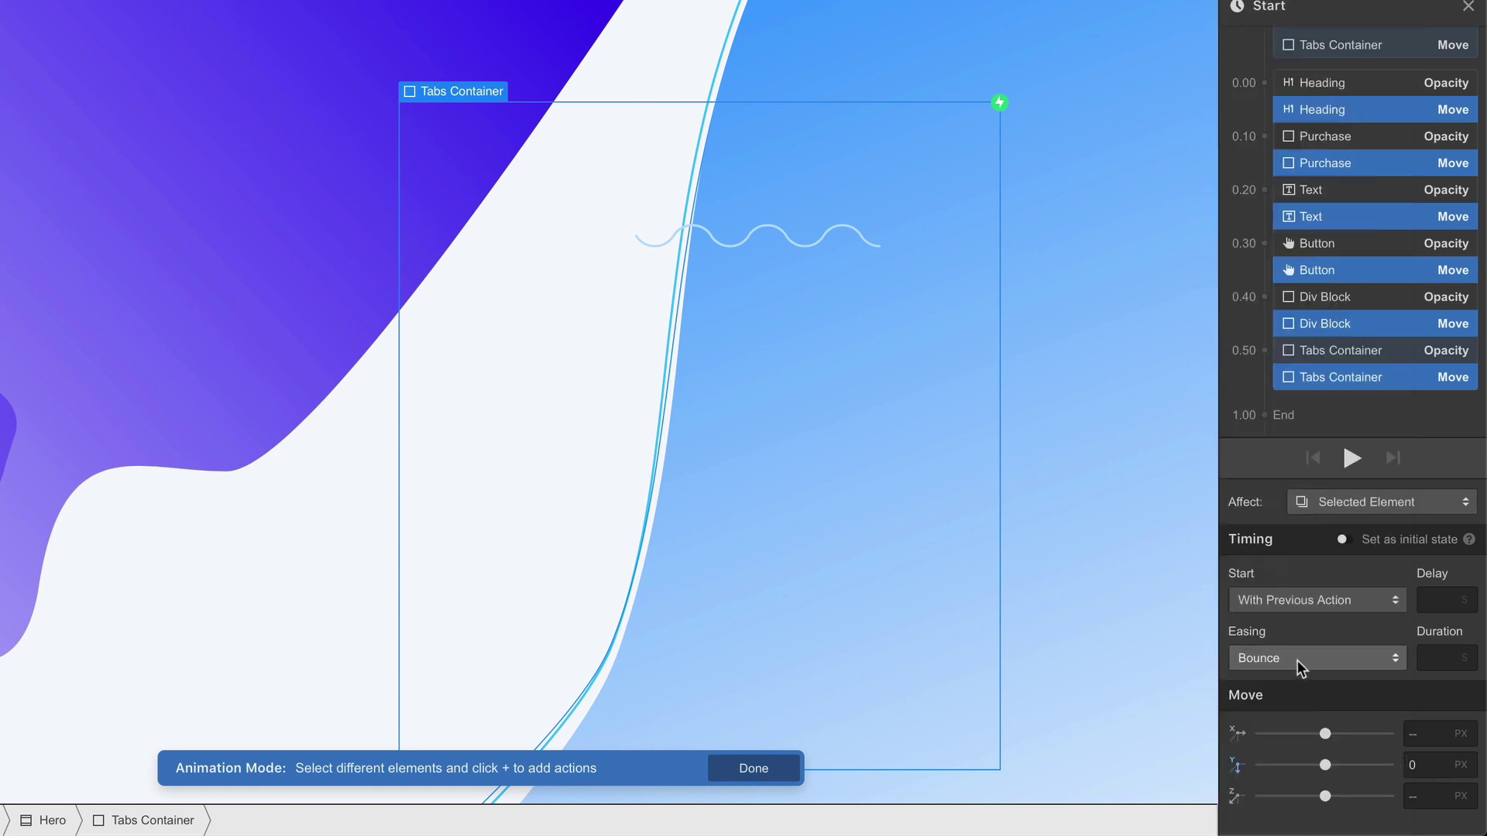
left_click(1352, 458)
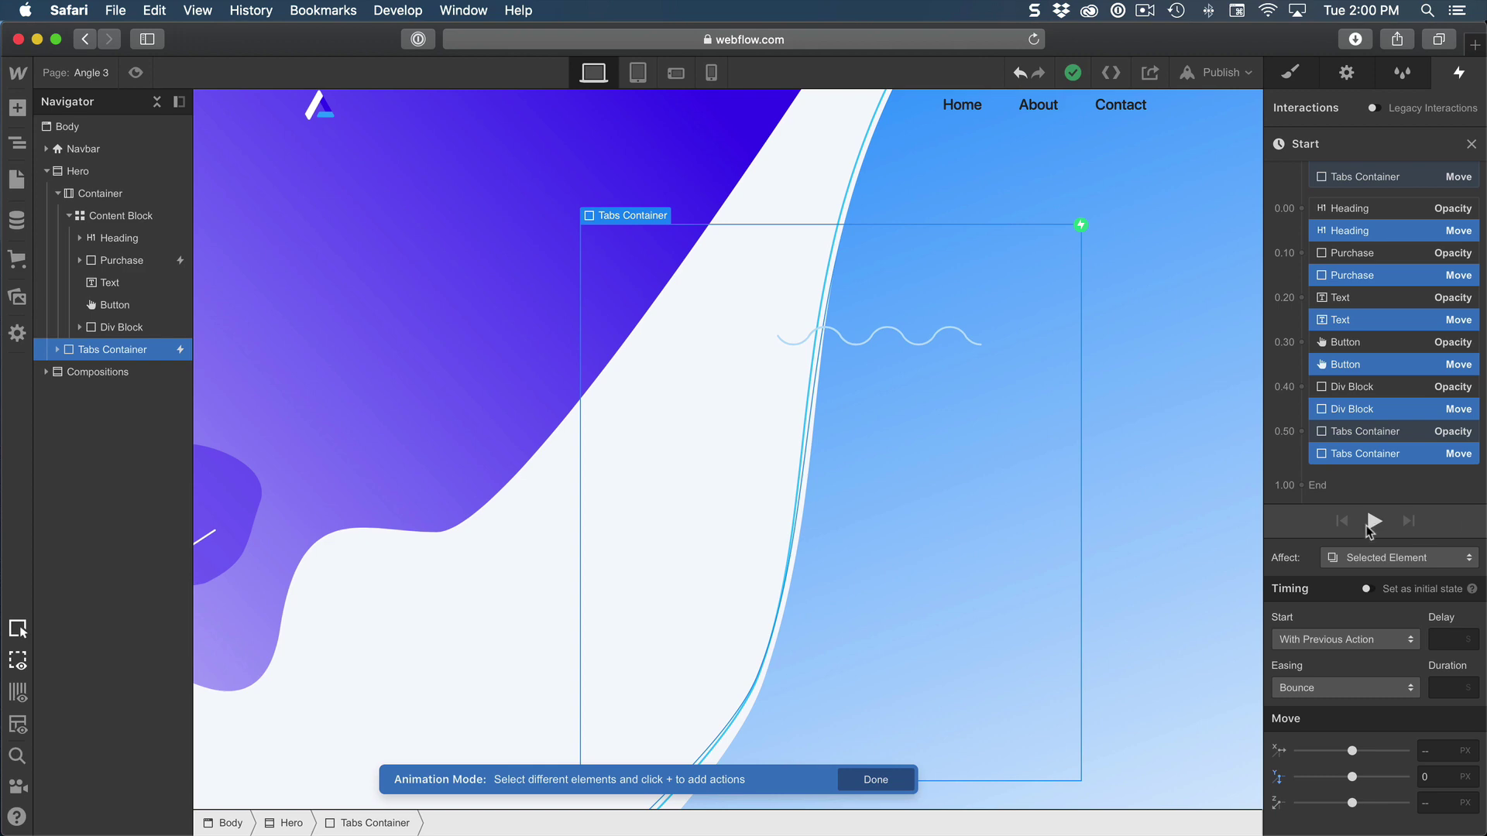
left_click(1375, 522)
Switch all Move actions to Ease In Out easing and replay the animation.
left_click(1347, 686)
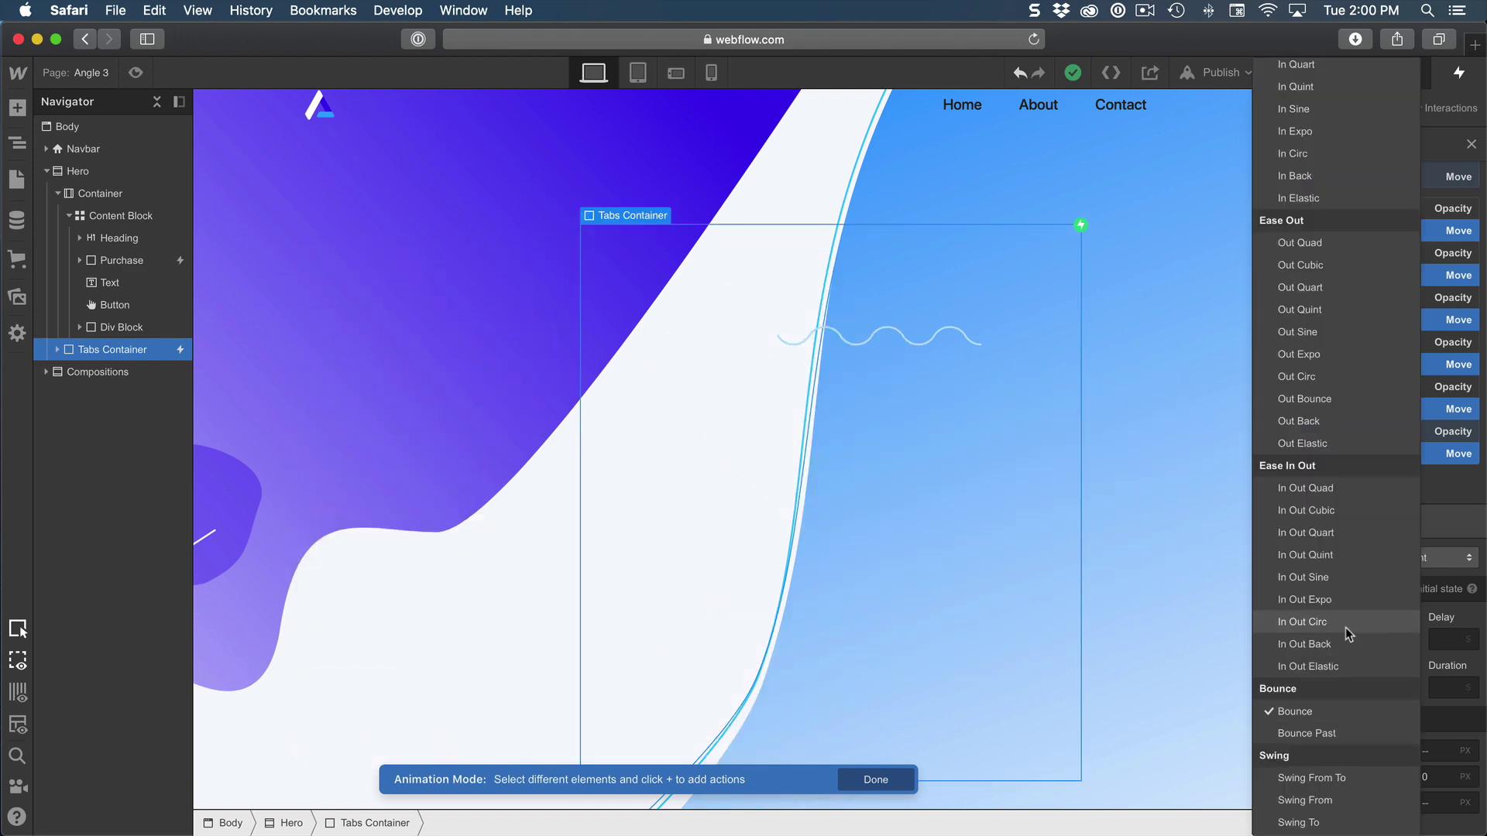
scroll(1346, 625, "up", 3)
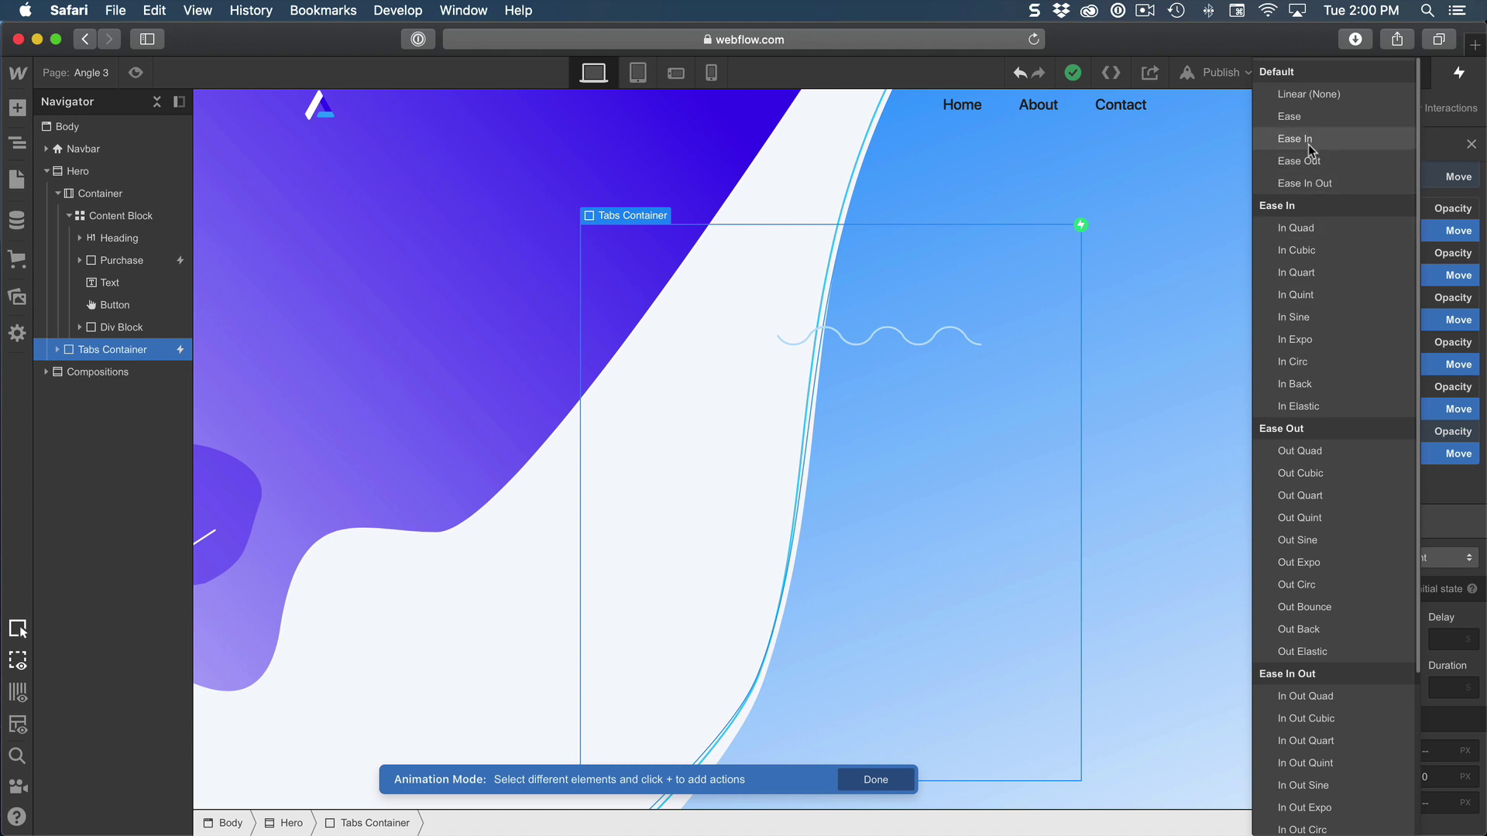
left_click(1329, 184)
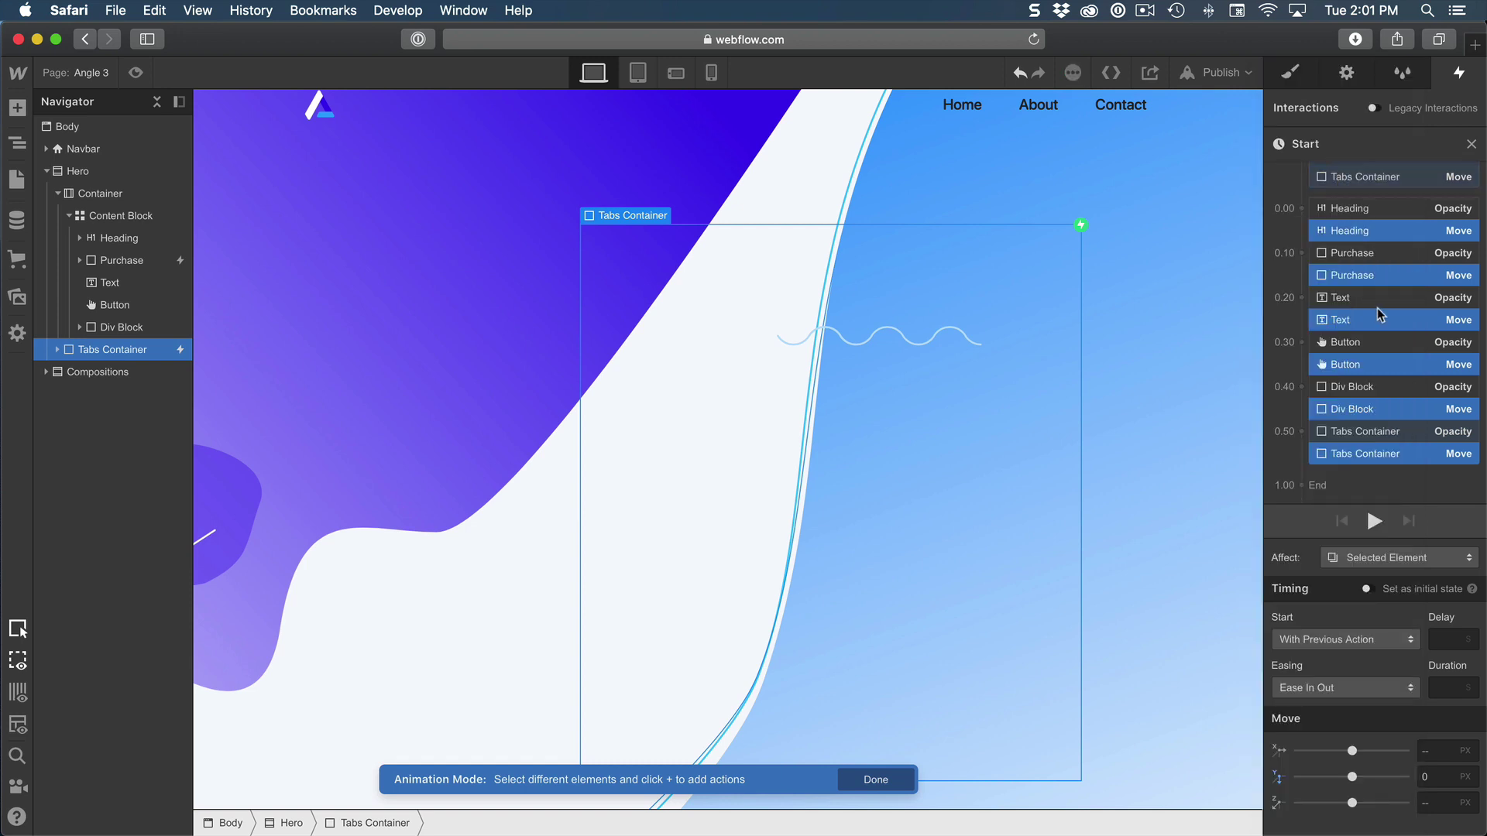
left_click(1374, 521)
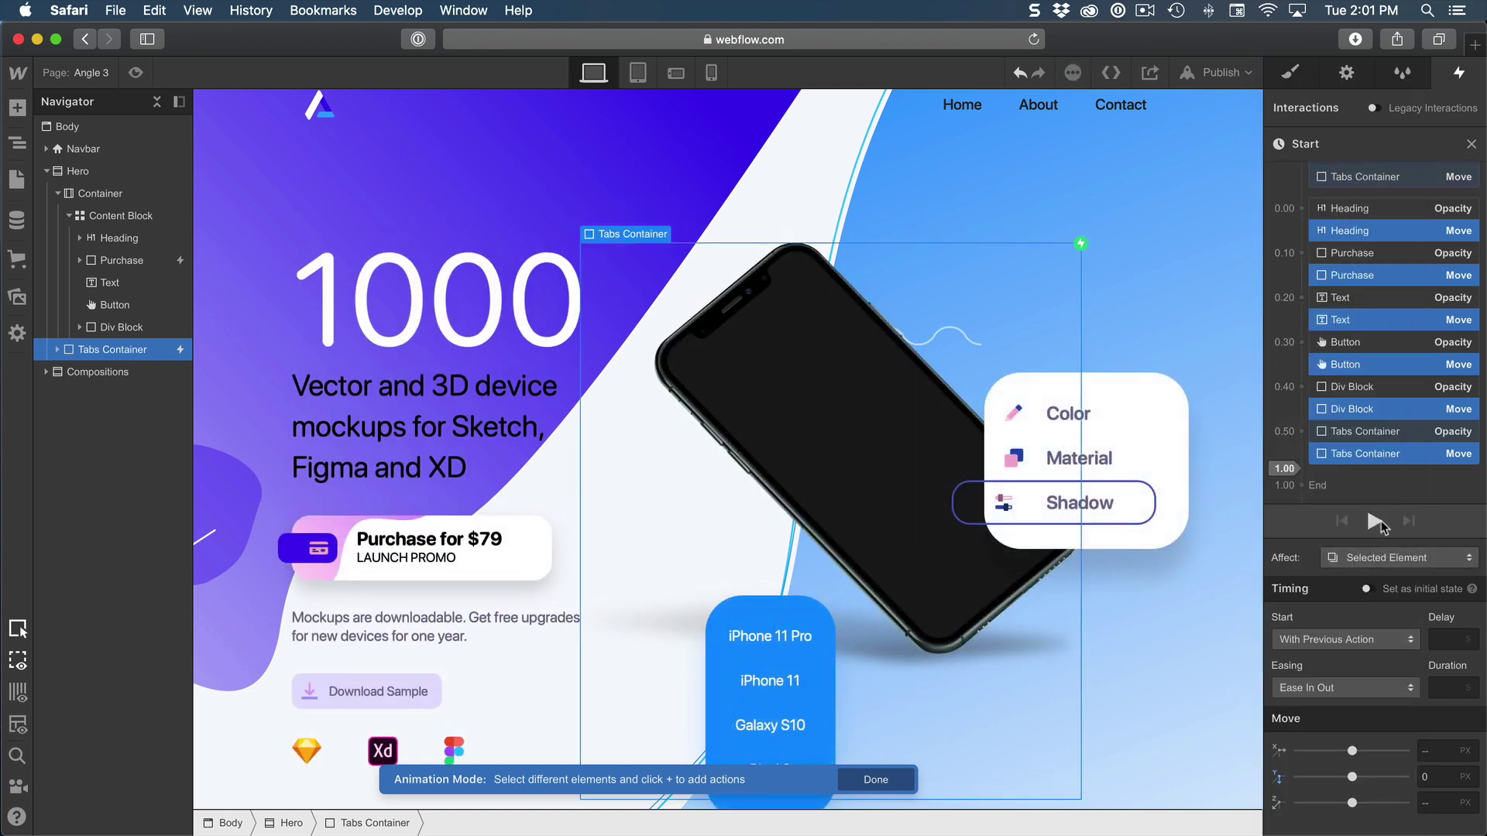
left_click(1374, 521)
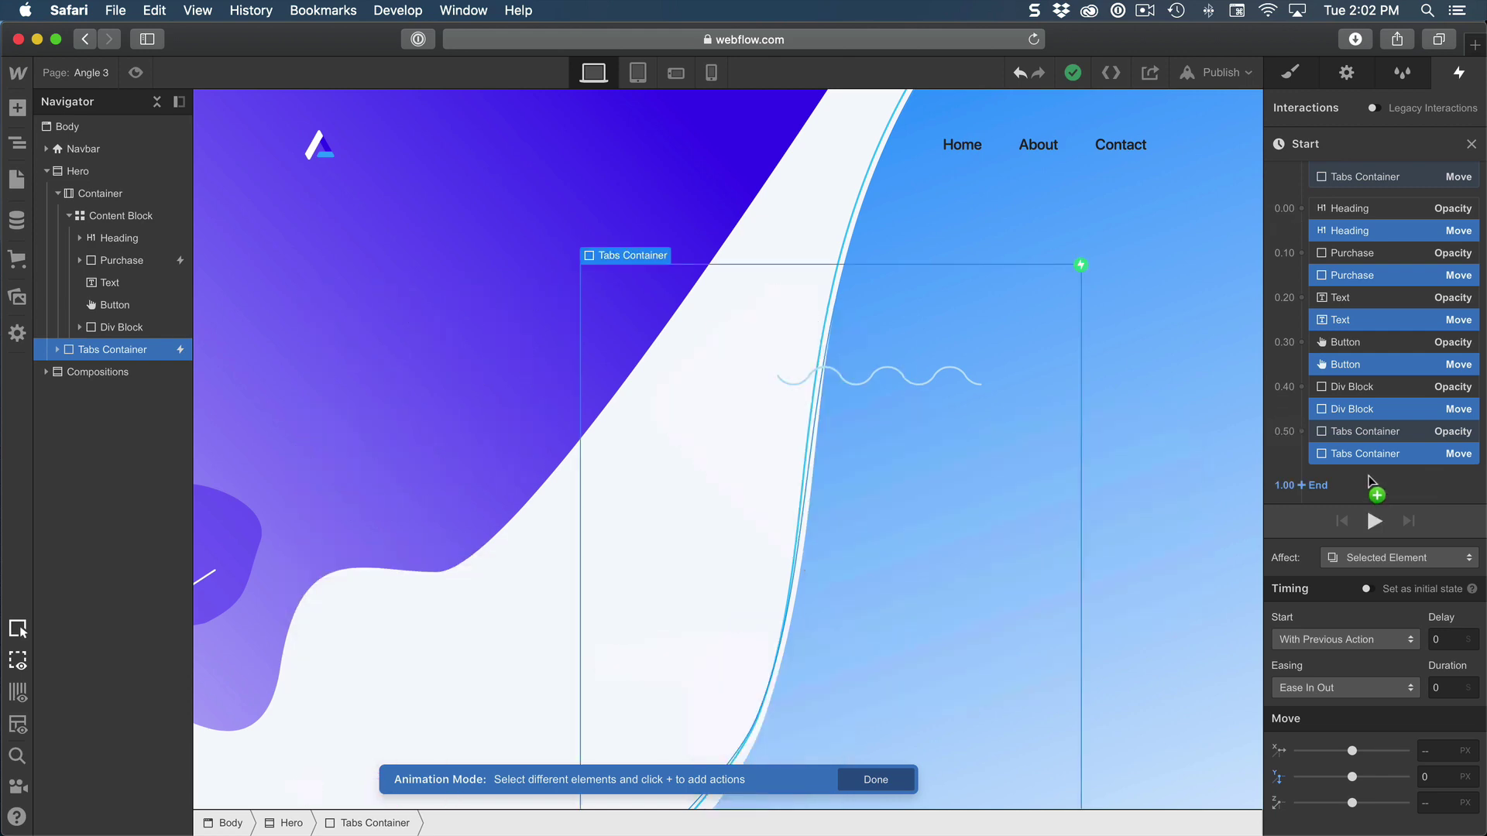
Publish to the webflow.io domain and view the live page's animated hero in a new tab.
left_click(137, 72)
left_click(1441, 71)
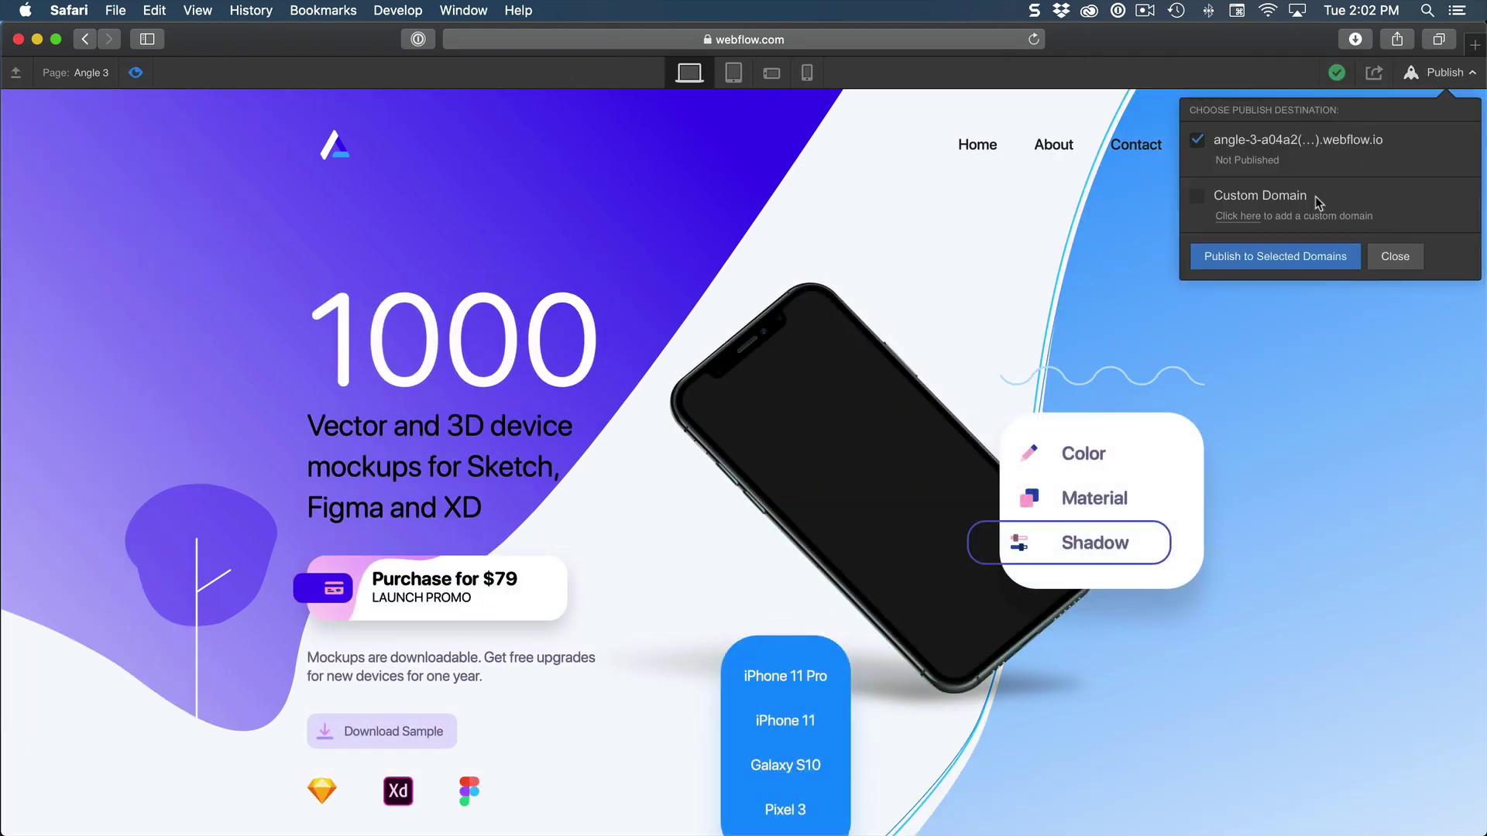
left_click(1394, 143)
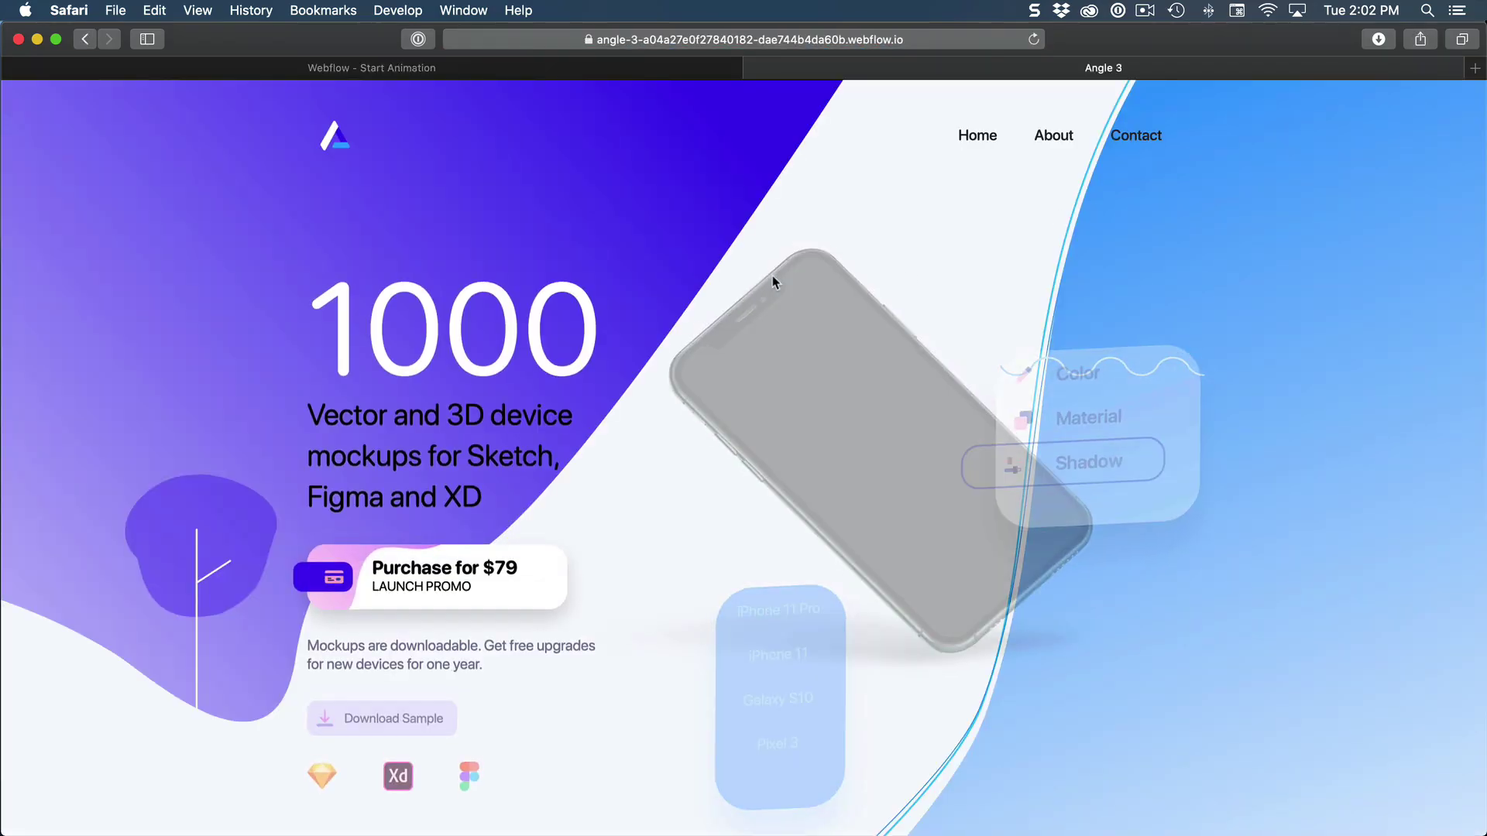
scroll(657, 281, "down", 1)
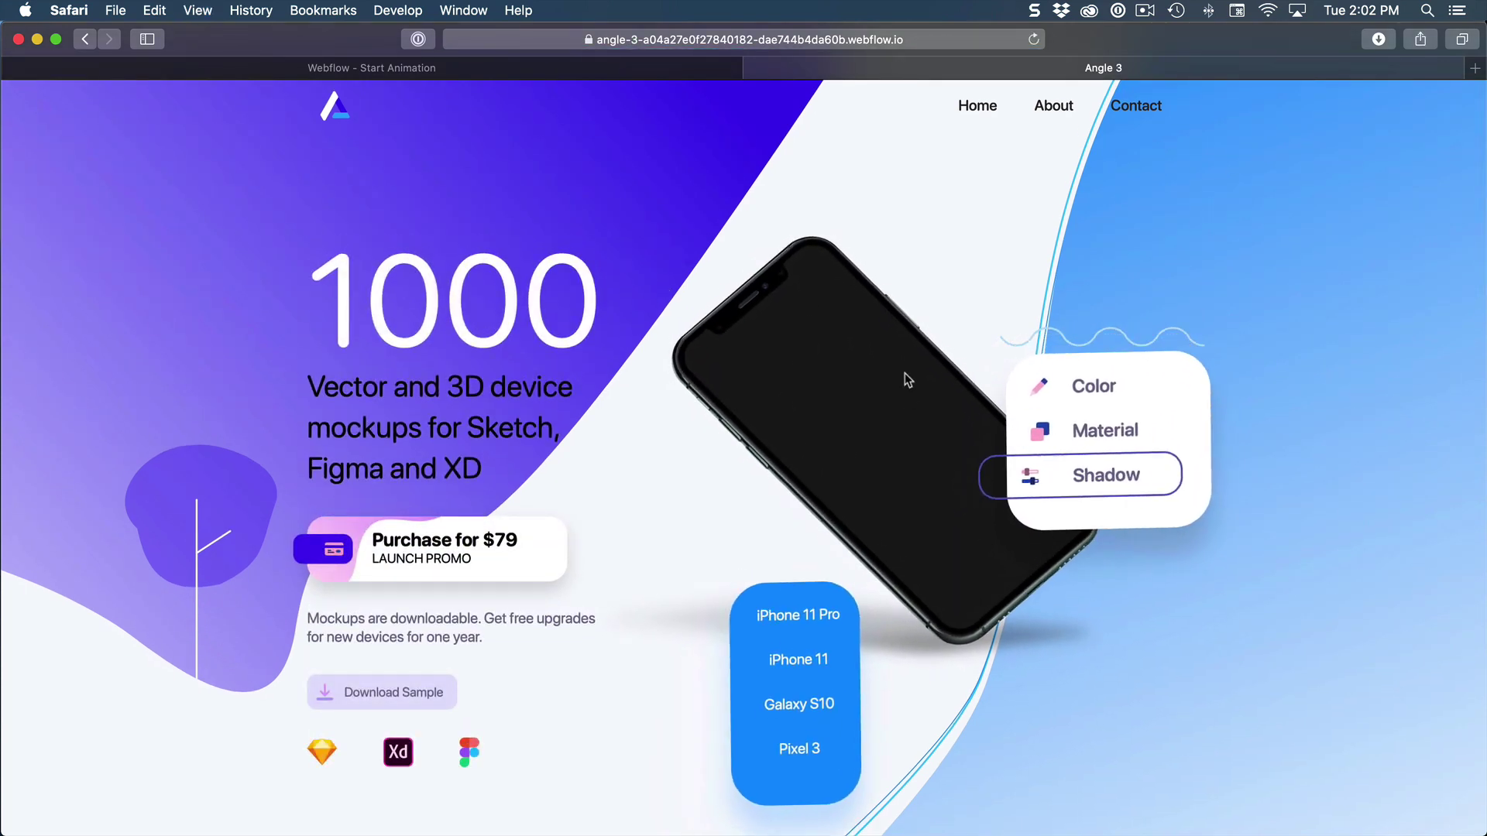
scroll(856, 450, "up", 1)
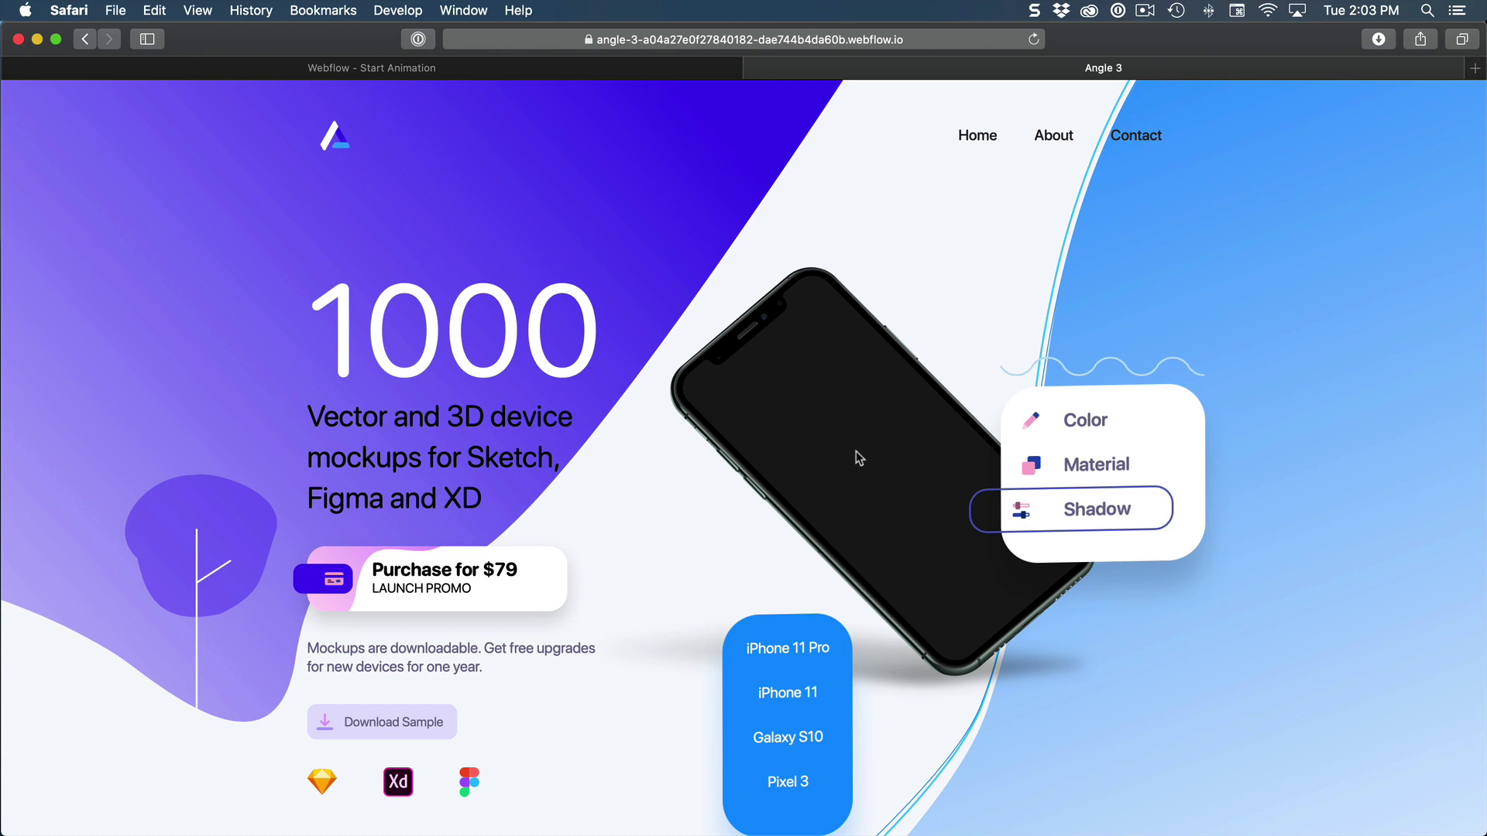